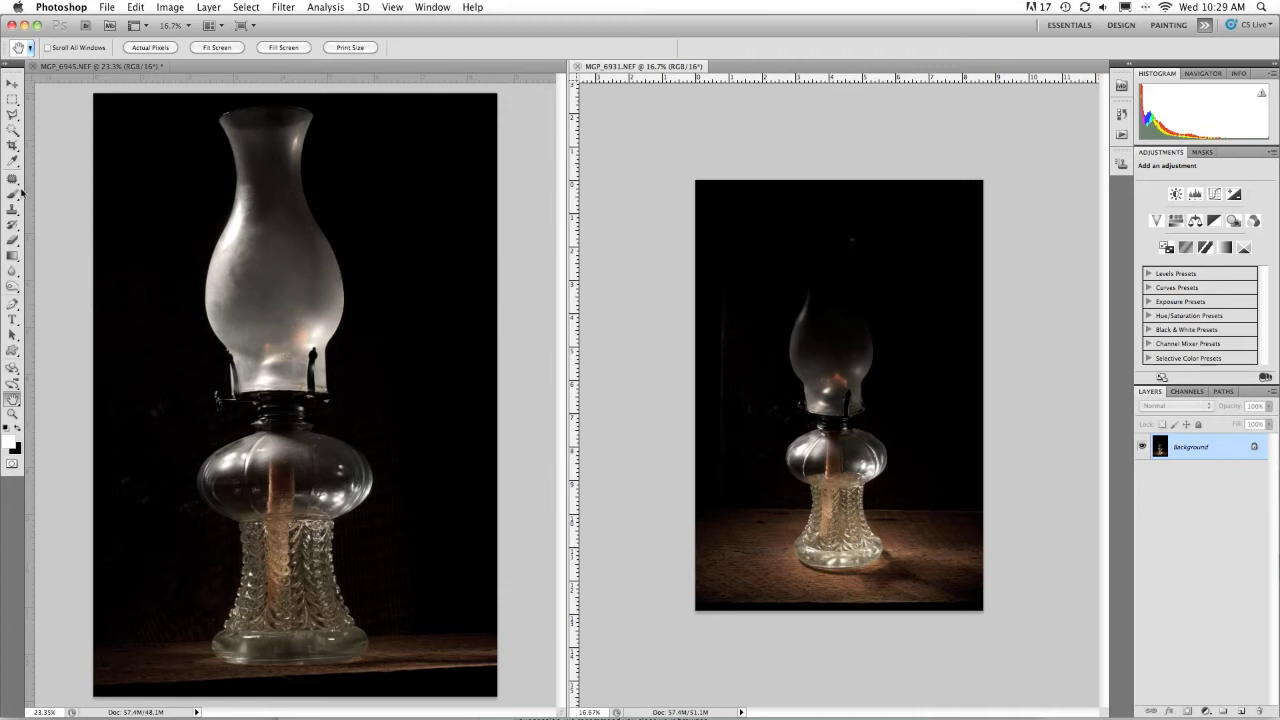
Step: Lasso the flame in MGP_6931.NEF and drag it into MGP_6945.NEF as Layer 1
{"action": "left_click", "coordinate": [13, 117]}
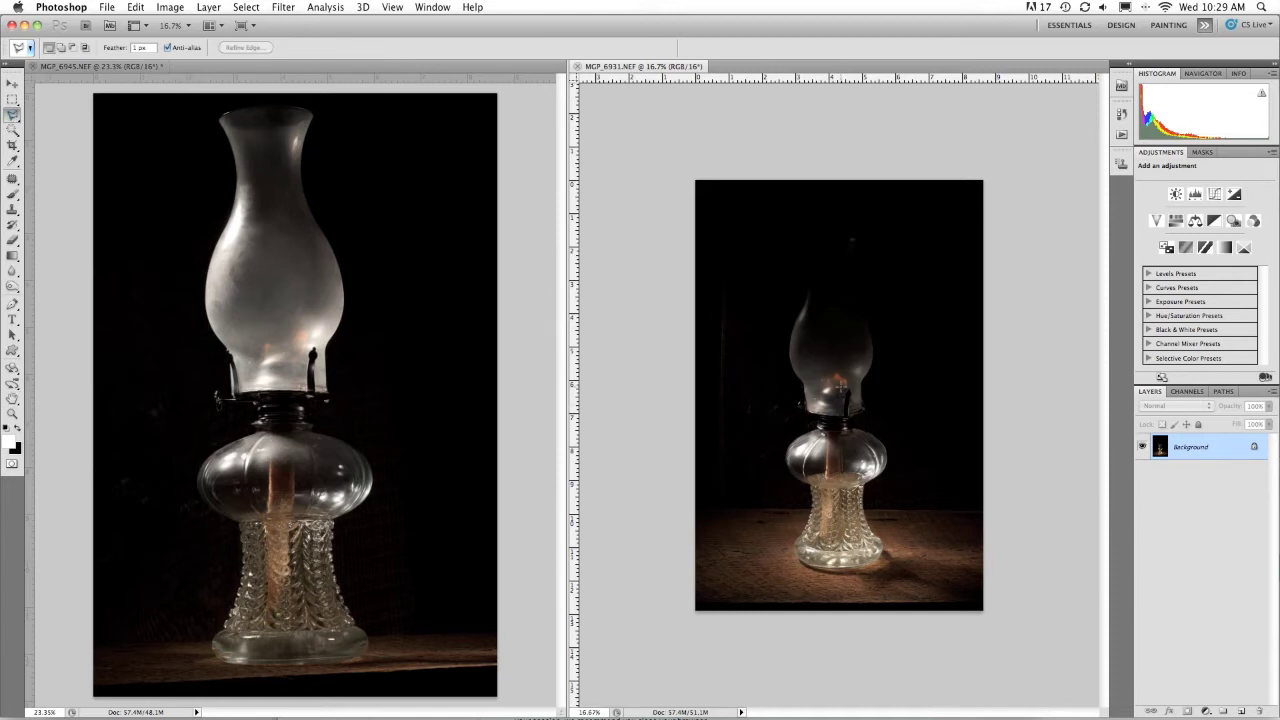
{"action": "mouse_move", "coordinate": [812, 375]}
{"action": "left_mouse_down"}
{"action": "mouse_move", "coordinate": [830, 362]}
{"action": "mouse_move", "coordinate": [862, 372]}
{"action": "mouse_move", "coordinate": [858, 414]}
{"action": "mouse_move", "coordinate": [822, 416]}
{"action": "mouse_move", "coordinate": [812, 377]}
{"action": "left_mouse_up"}
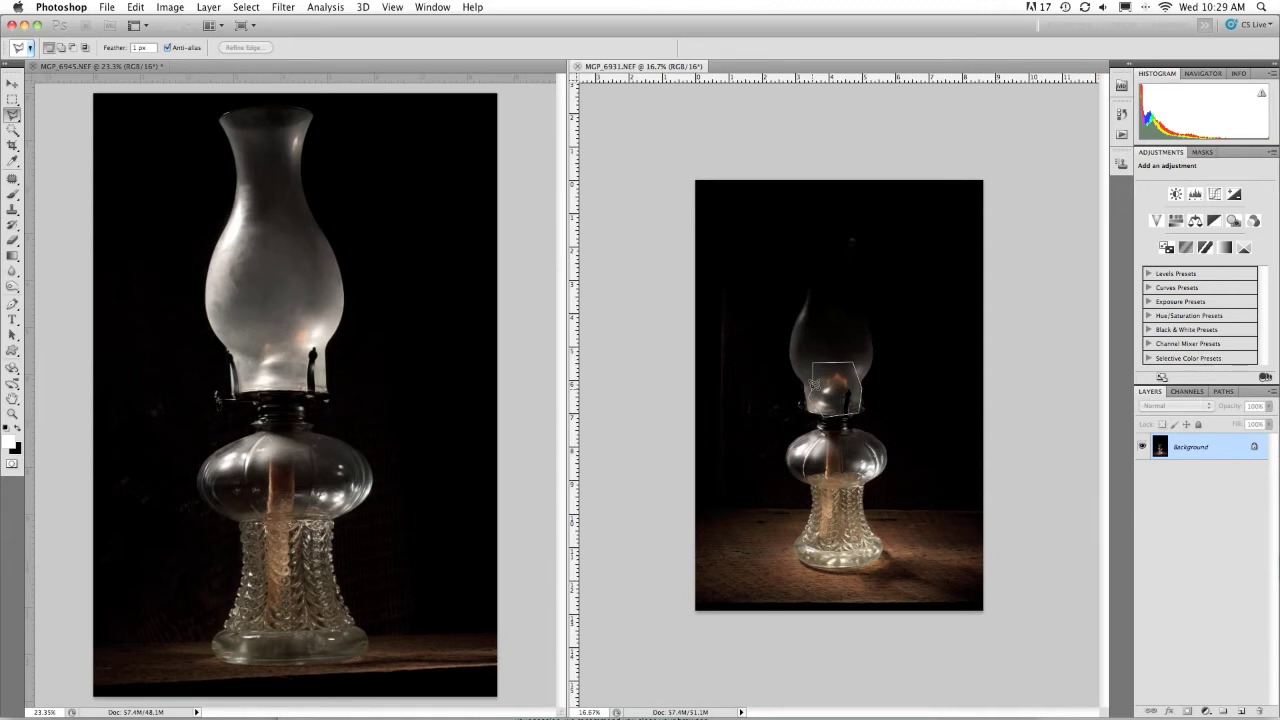
{"action": "left_click", "coordinate": [16, 84]}
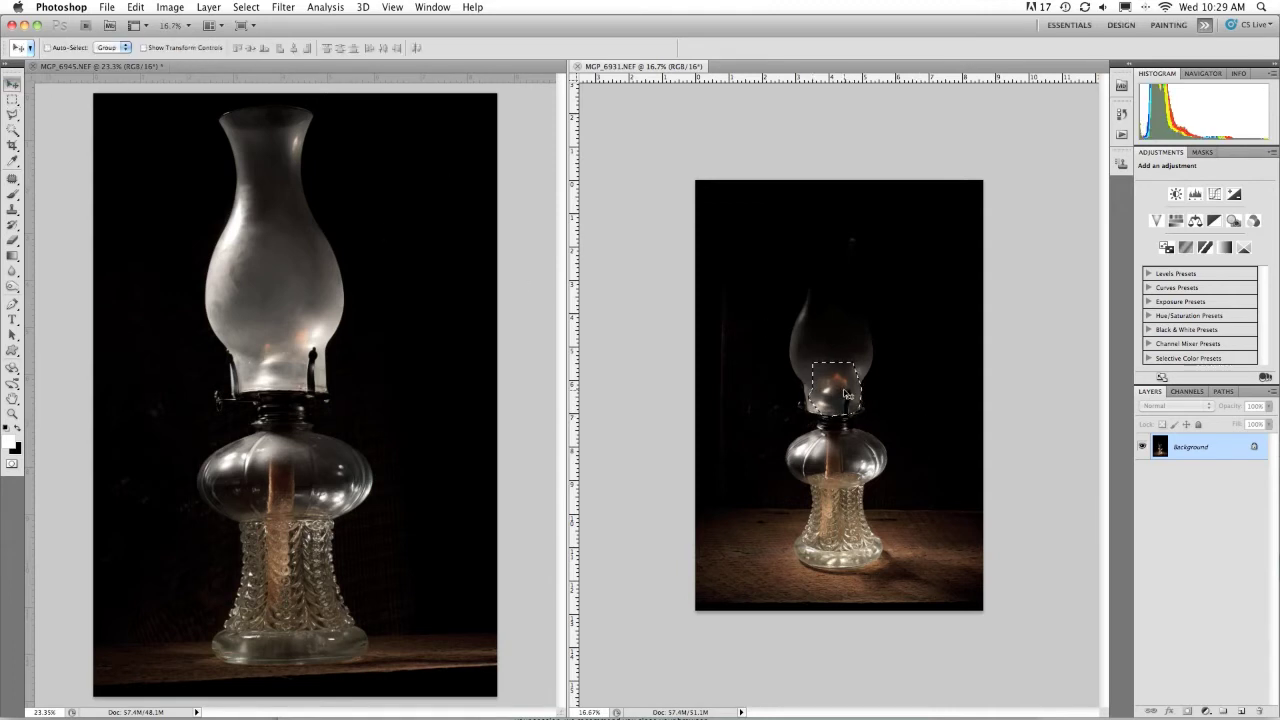
{"action": "left_click_drag", "start_coordinate": [843, 389], "coordinate": [297, 347]}
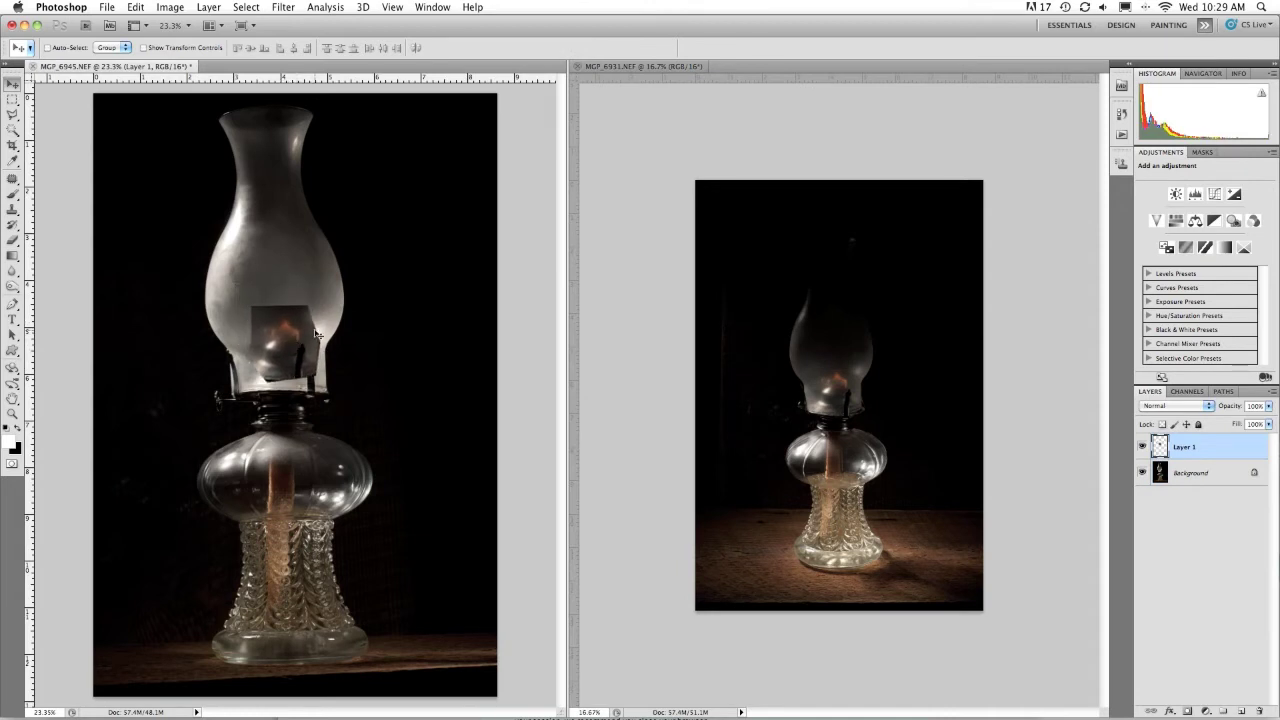
Step: Free-transform the flame patch: enlarge, raise, rotate slightly over the chimney, with Layer 1 at 43% opacity
{"action": "key", "text": "super+t"}
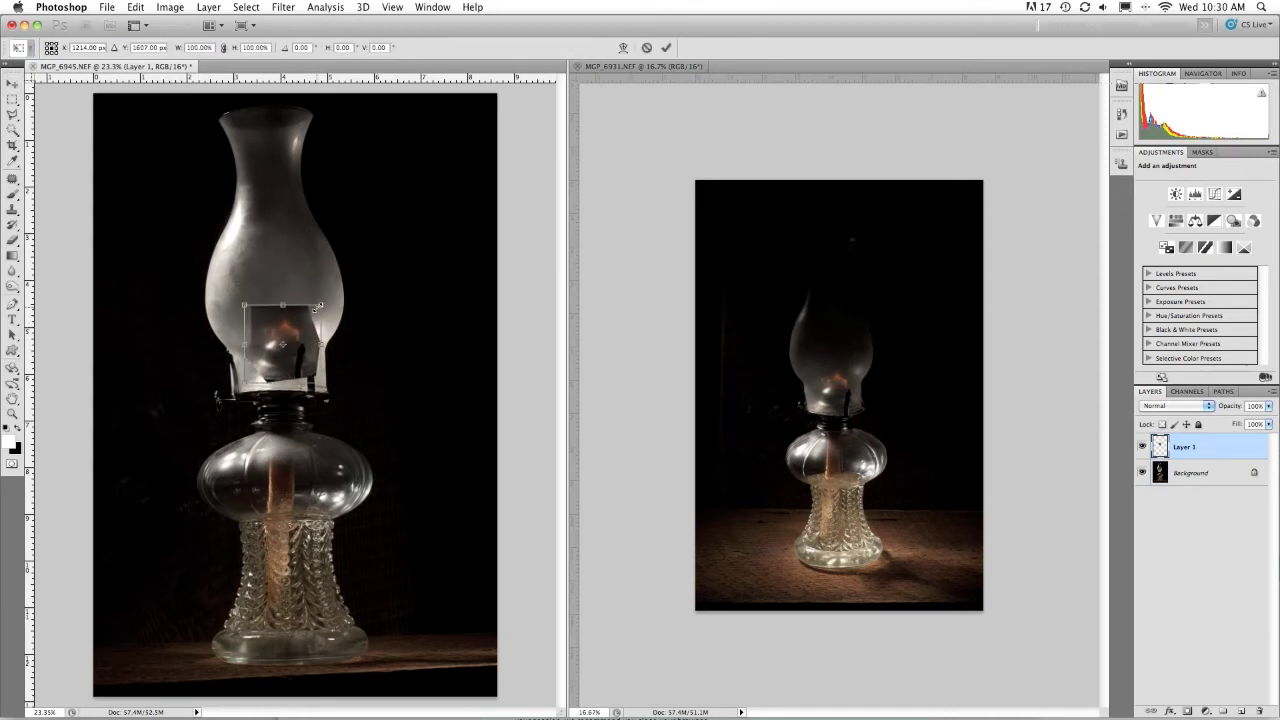
{"action": "left_click_drag", "start_coordinate": [319, 306], "coordinate": [295, 324]}
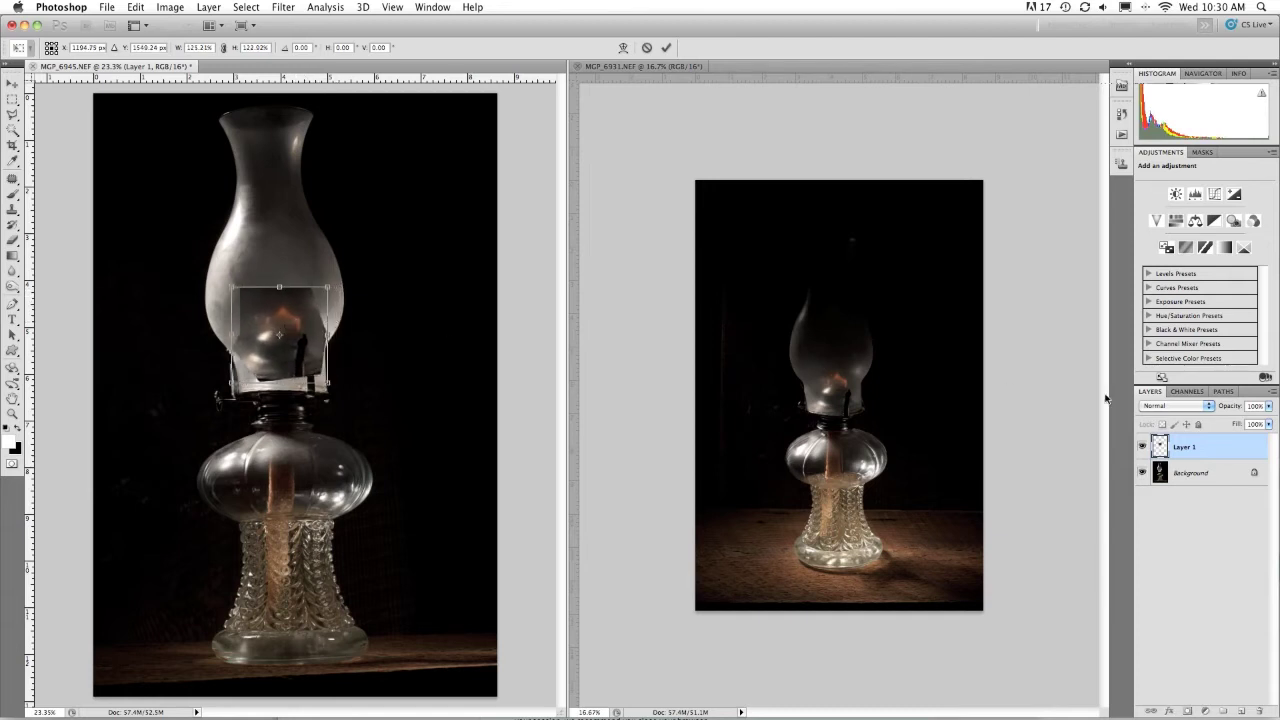
{"action": "left_click", "coordinate": [1271, 406]}
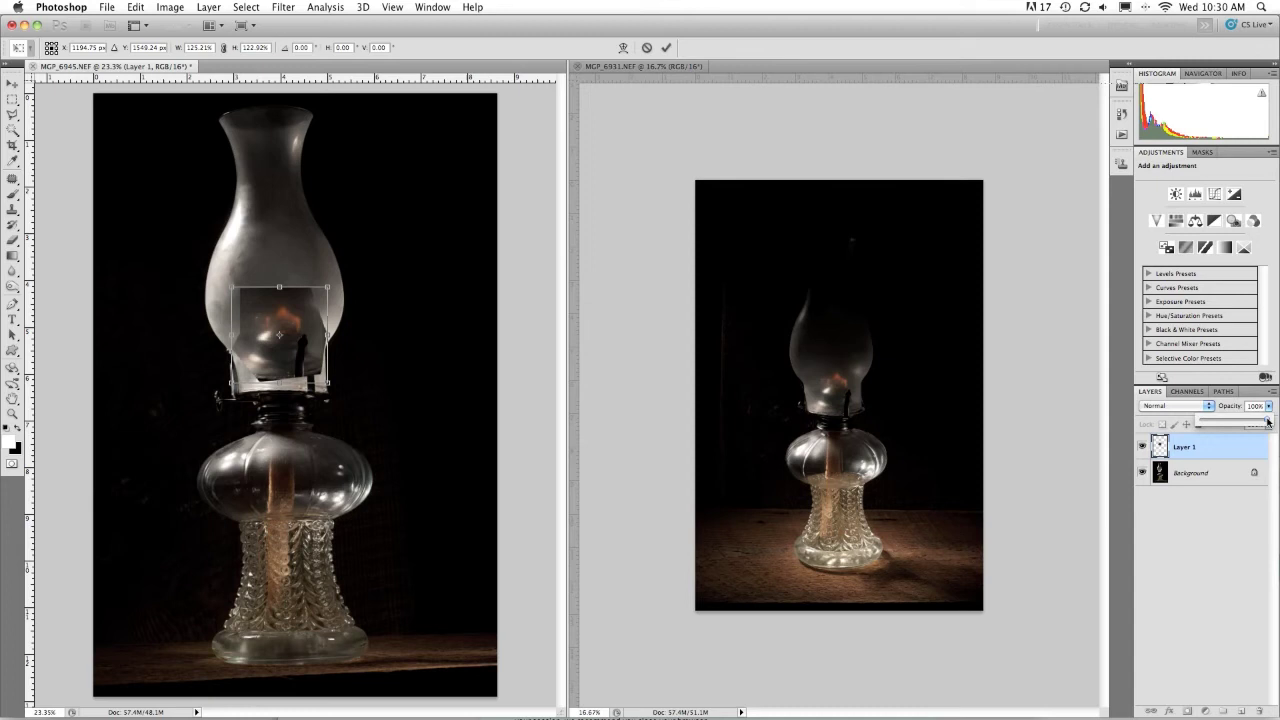
{"action": "left_click_drag", "start_coordinate": [1266, 424], "coordinate": [1231, 423]}
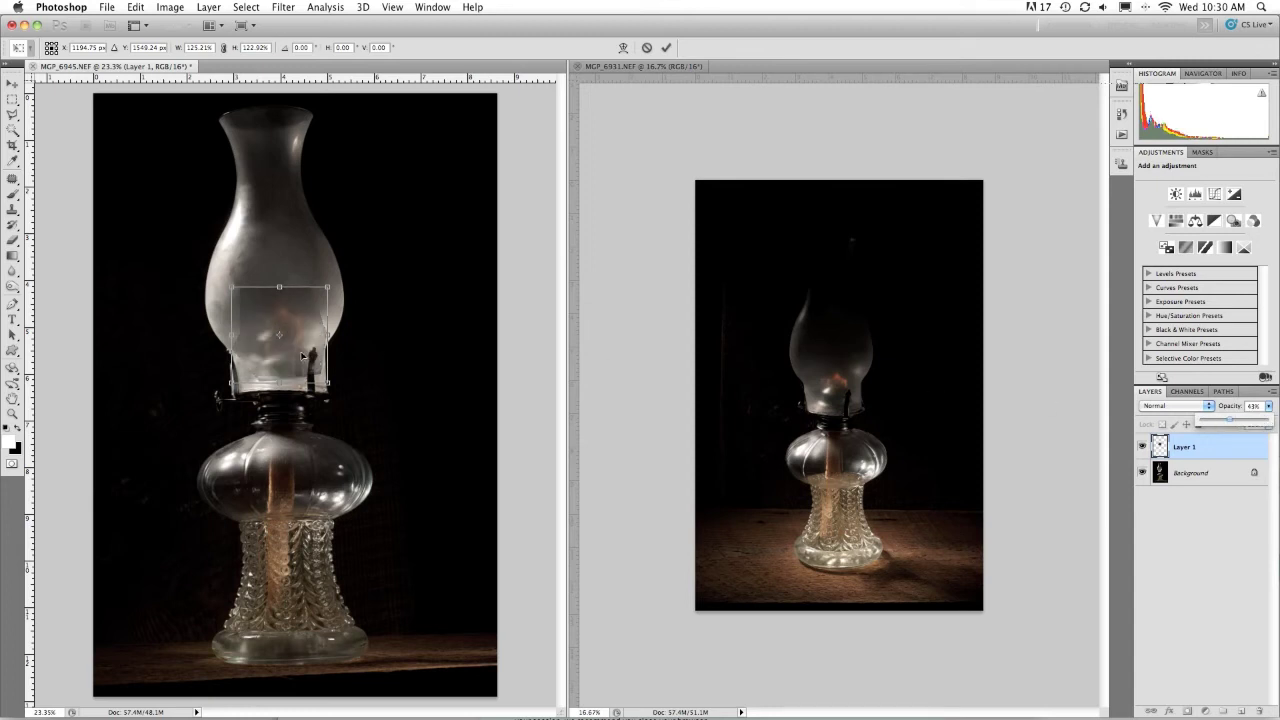
{"action": "mouse_move", "coordinate": [303, 356]}
{"action": "left_mouse_down"}
{"action": "mouse_move", "coordinate": [302, 336]}
{"action": "mouse_move", "coordinate": [305, 377]}
{"action": "left_mouse_up"}
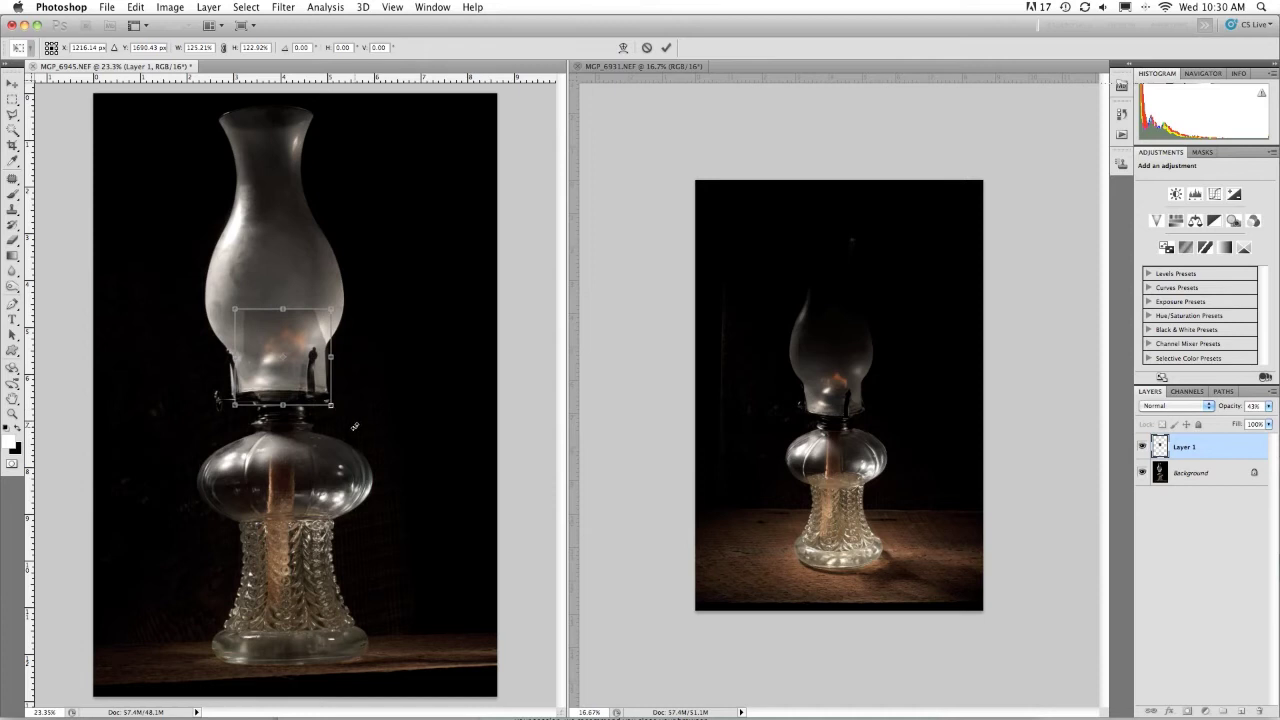
{"action": "left_click_drag", "start_coordinate": [354, 427], "coordinate": [357, 426]}
{"action": "key", "text": "Return"}
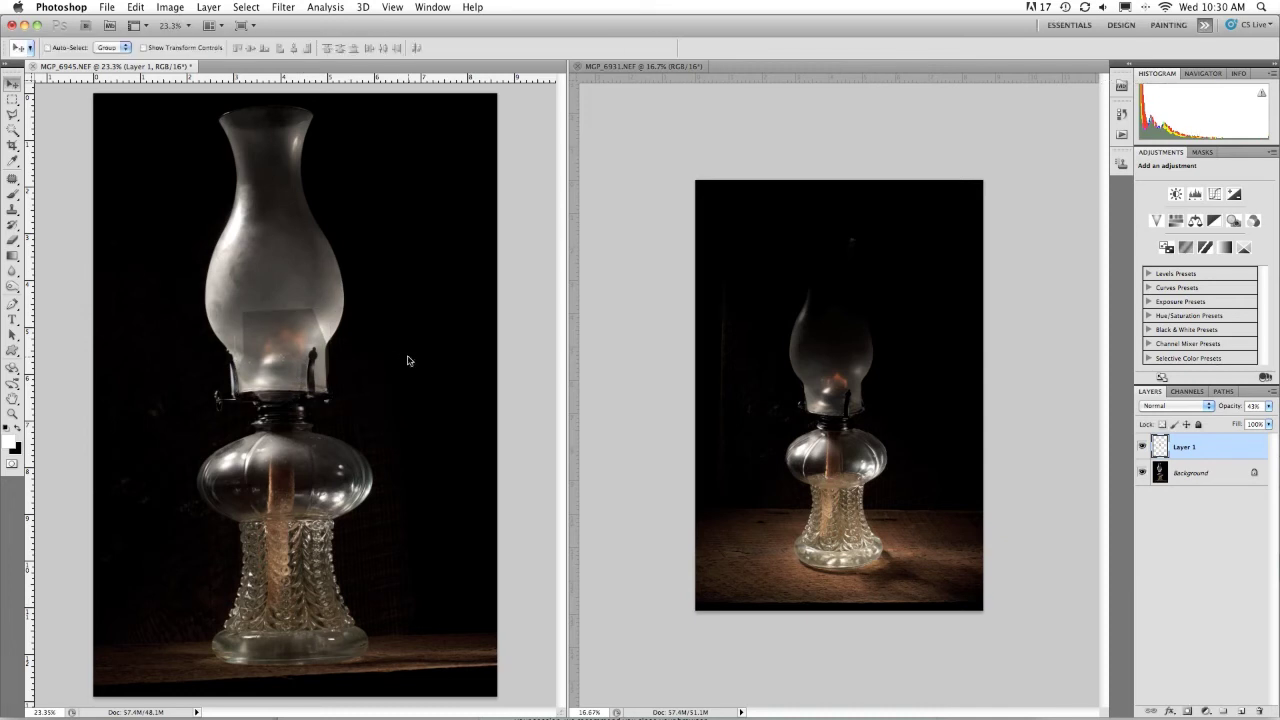
Step: Restore Layer 1 to 100% opacity and float the Layers panel over the photo
{"action": "left_click", "coordinate": [1269, 407]}
{"action": "left_click_drag", "start_coordinate": [1229, 424], "coordinate": [1268, 424]}
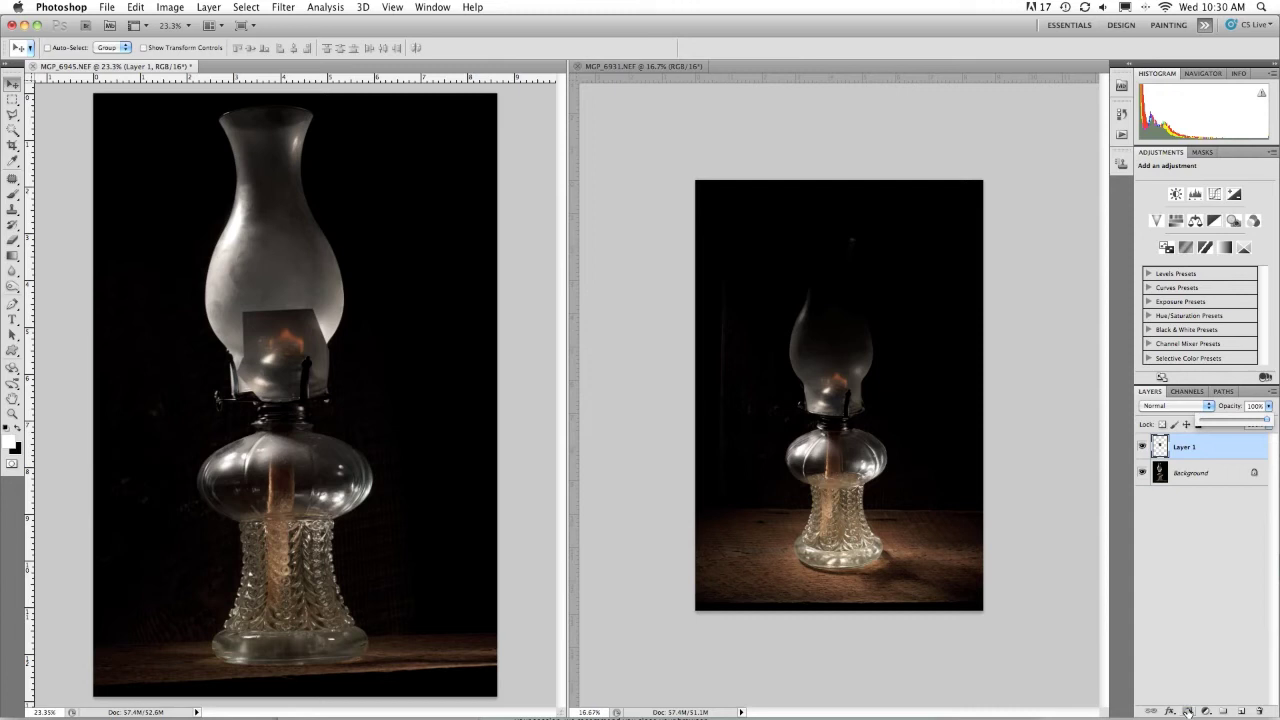
{"action": "left_click_drag", "start_coordinate": [1149, 392], "coordinate": [611, 188]}
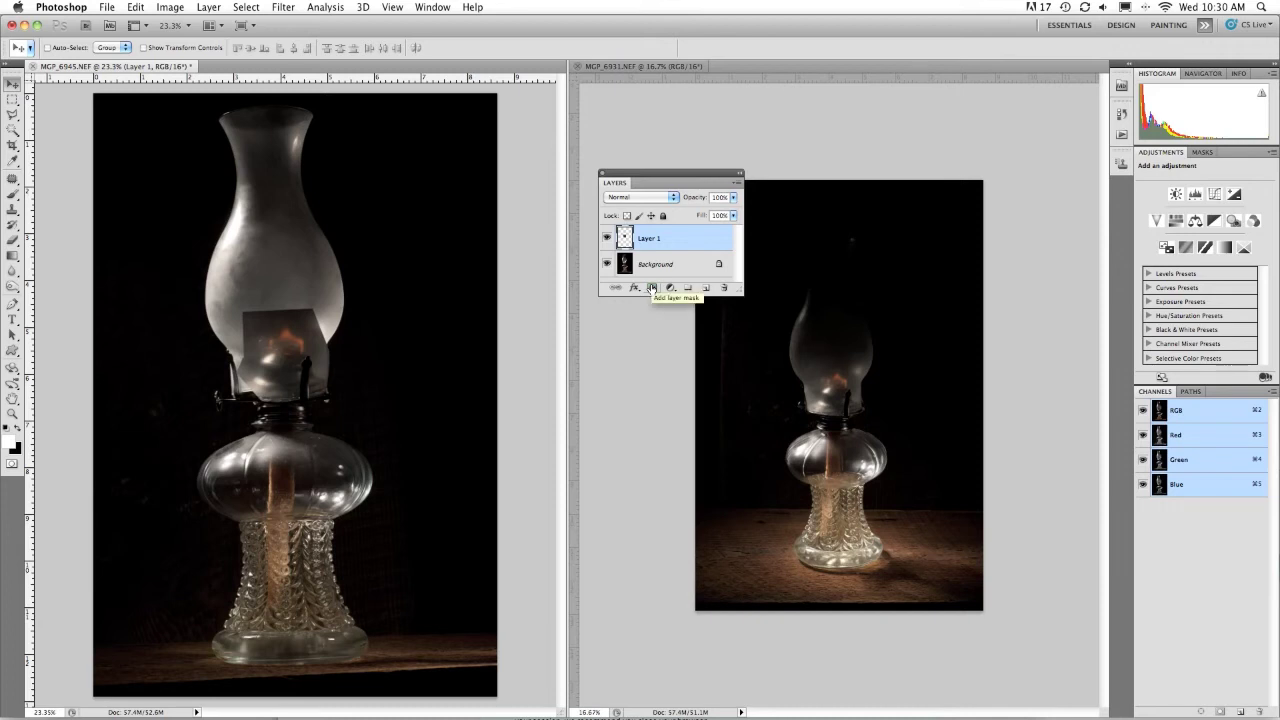
Step: Add a black layer mask and paint the flame glow back with a 400 px white brush
{"action": "left_click", "coordinate": [651, 288], "text": "alt"}
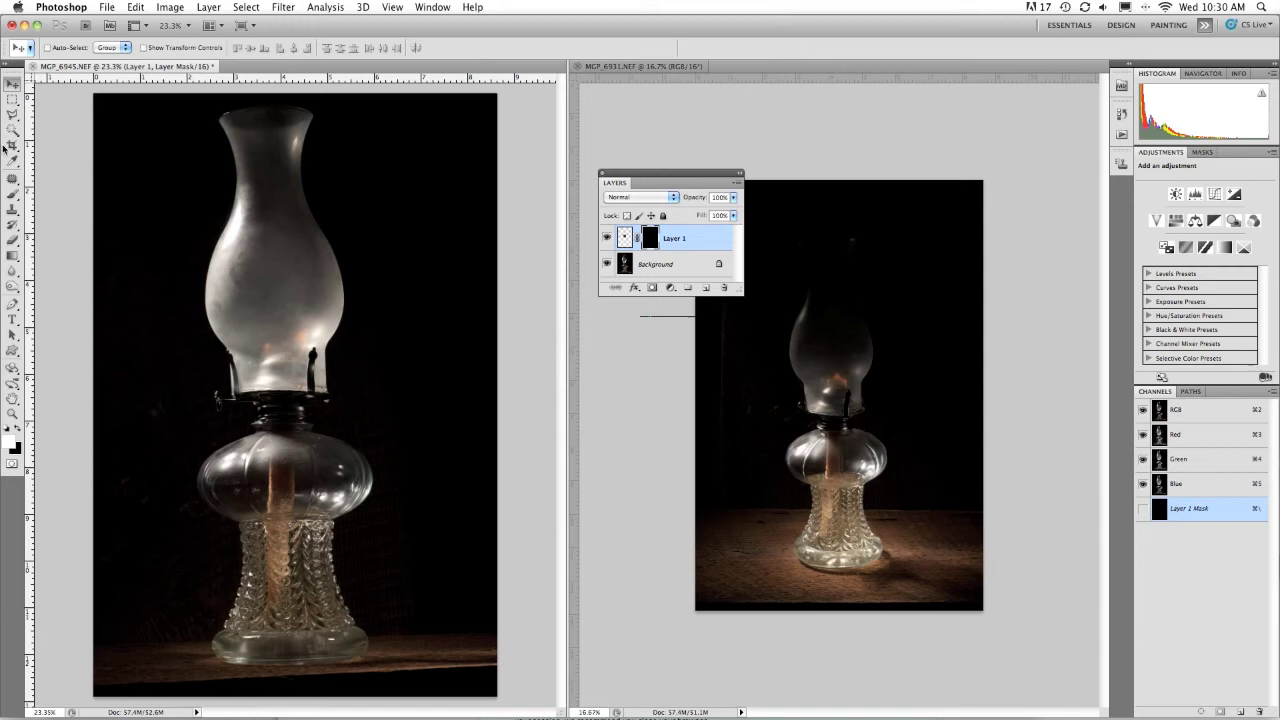
{"action": "left_click", "coordinate": [13, 196]}
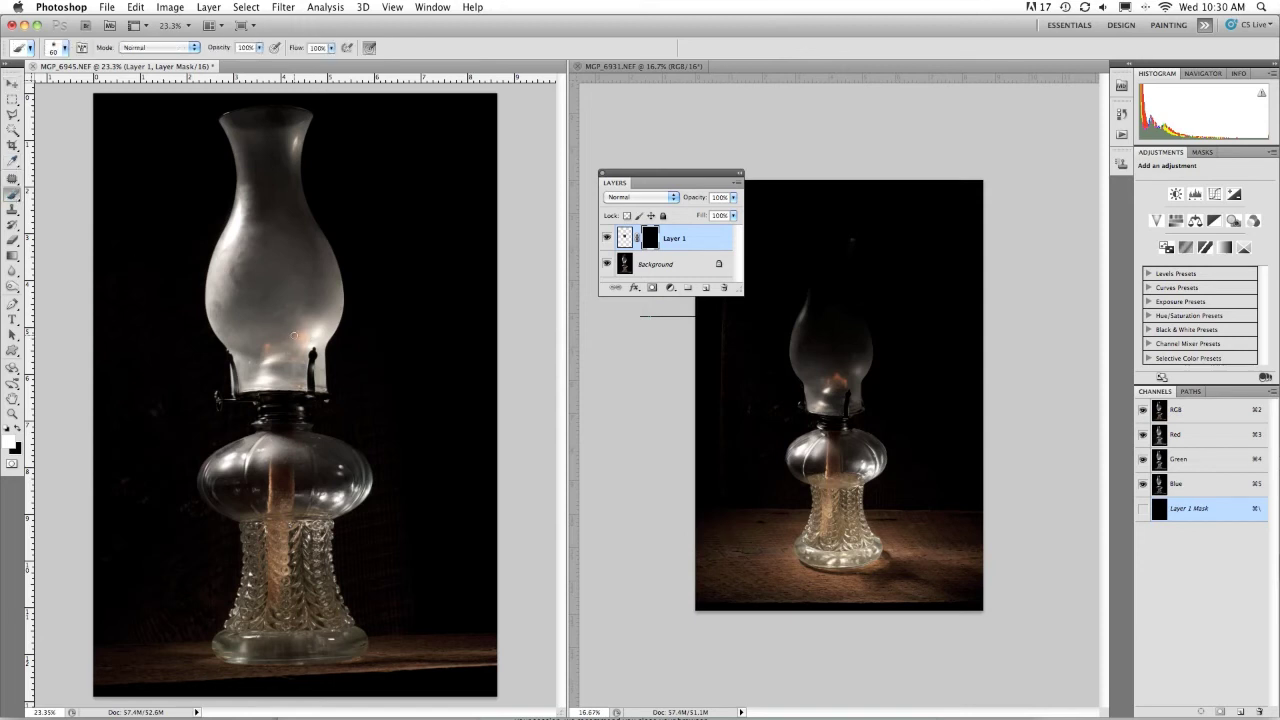
{"action": "key", "text": "bracketright"}
{"action": "key", "text": "bracketright"}
{"action": "key", "text": "bracketright"}
{"action": "key", "text": "bracketright"}
{"action": "key", "text": "bracketright"}
{"action": "key", "text": "bracketright"}
{"action": "key", "text": "bracketright"}
{"action": "key", "text": "bracketright"}
{"action": "key", "text": "bracketright"}
{"action": "key", "text": "bracketright"}
{"action": "left_click", "coordinate": [278, 337]}
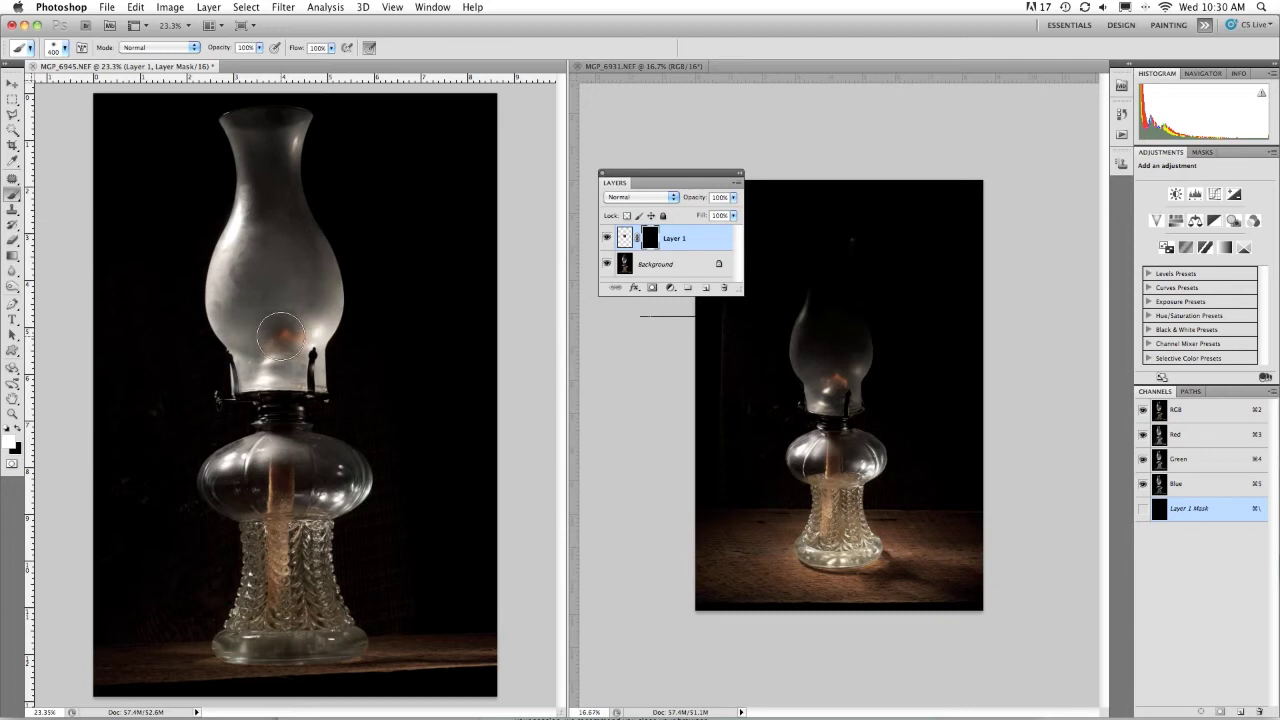
{"action": "left_click", "coordinate": [285, 343]}
{"action": "left_click_drag", "start_coordinate": [287, 344], "coordinate": [320, 346]}
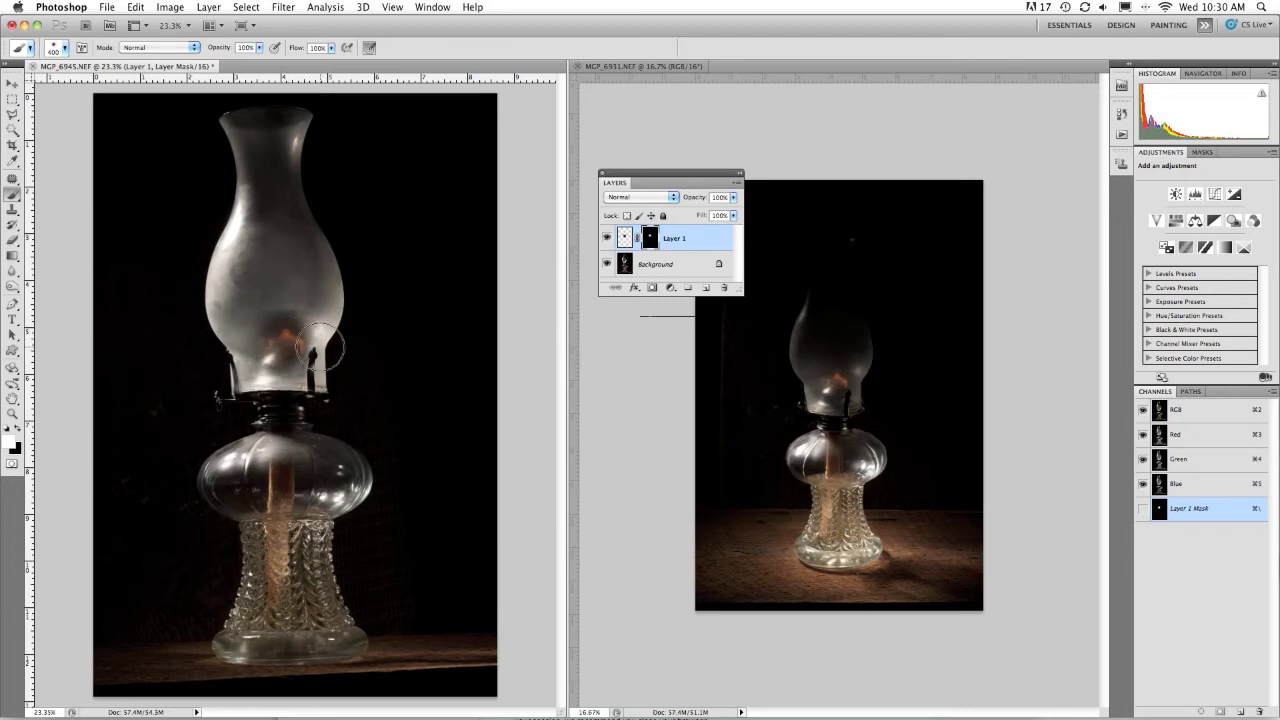
{"action": "left_click", "coordinate": [18, 428]}
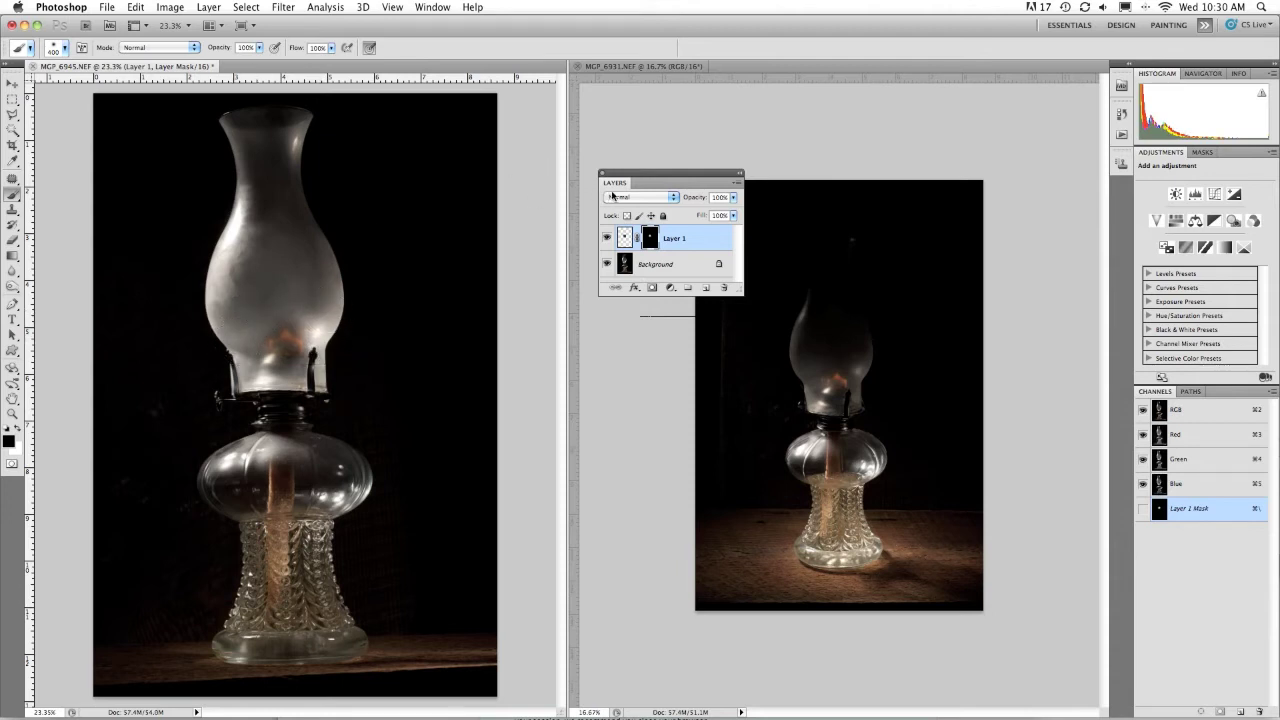
Step: Merge all visible layers with Layer > Merge Visible
{"action": "left_click", "coordinate": [243, 8]}
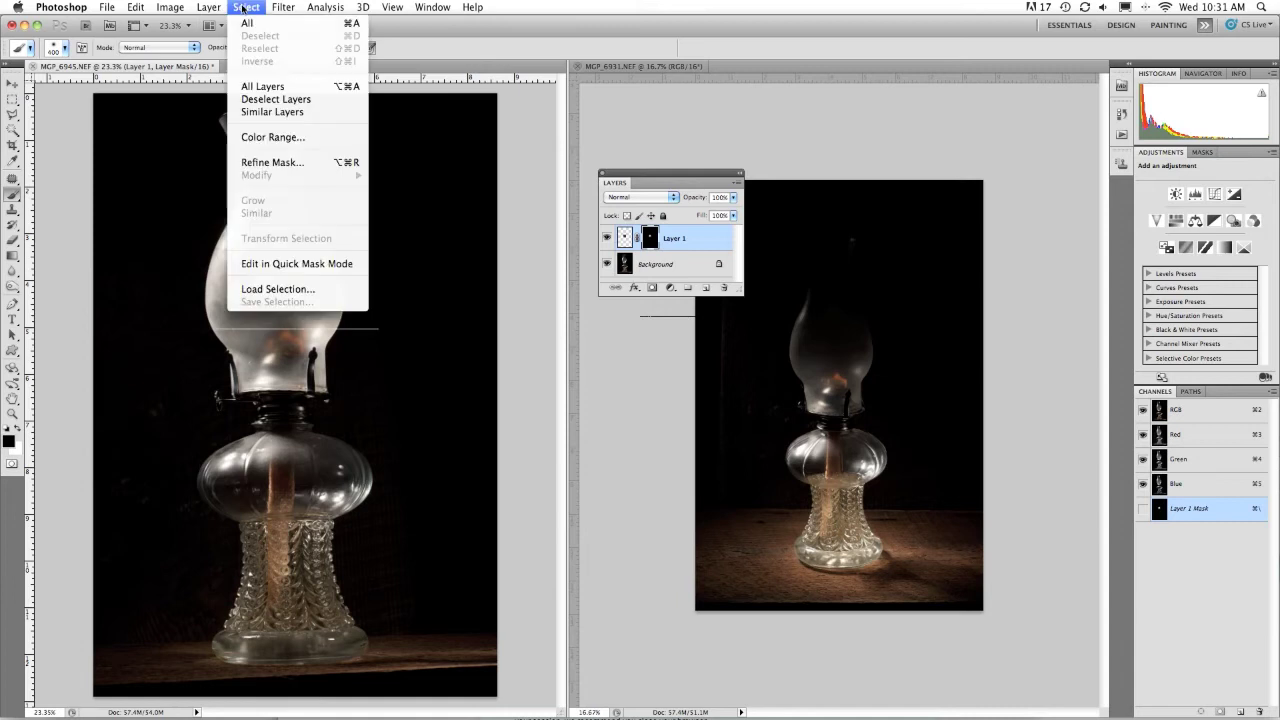
{"action": "mouse_move", "coordinate": [208, 7]}
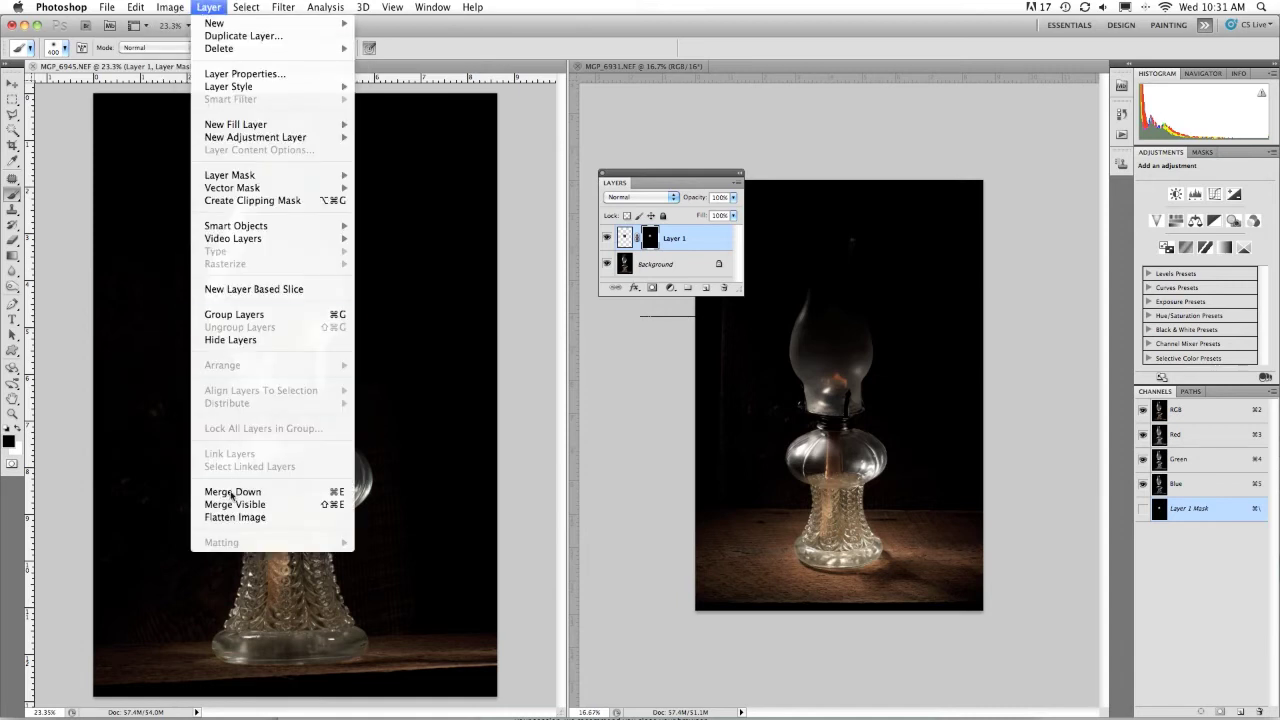
{"action": "left_click", "coordinate": [258, 505]}
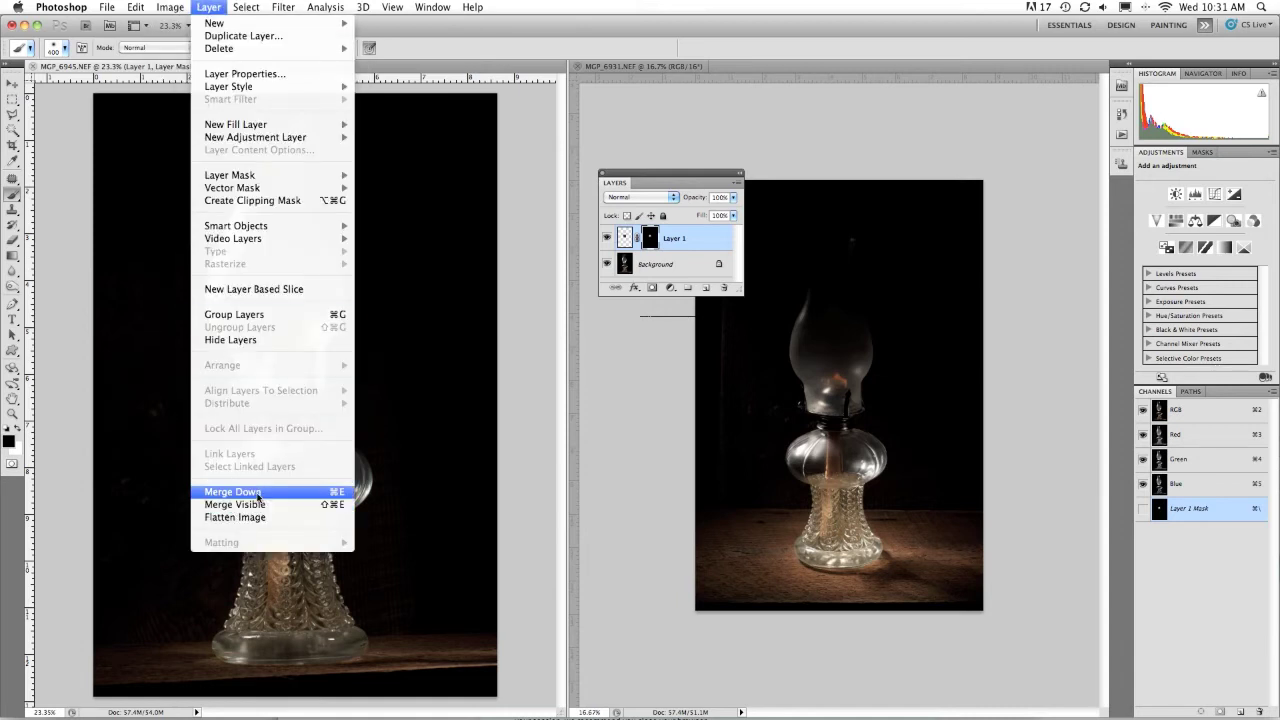
{"action": "left_click_drag", "start_coordinate": [384, 298], "coordinate": [471, 302]}
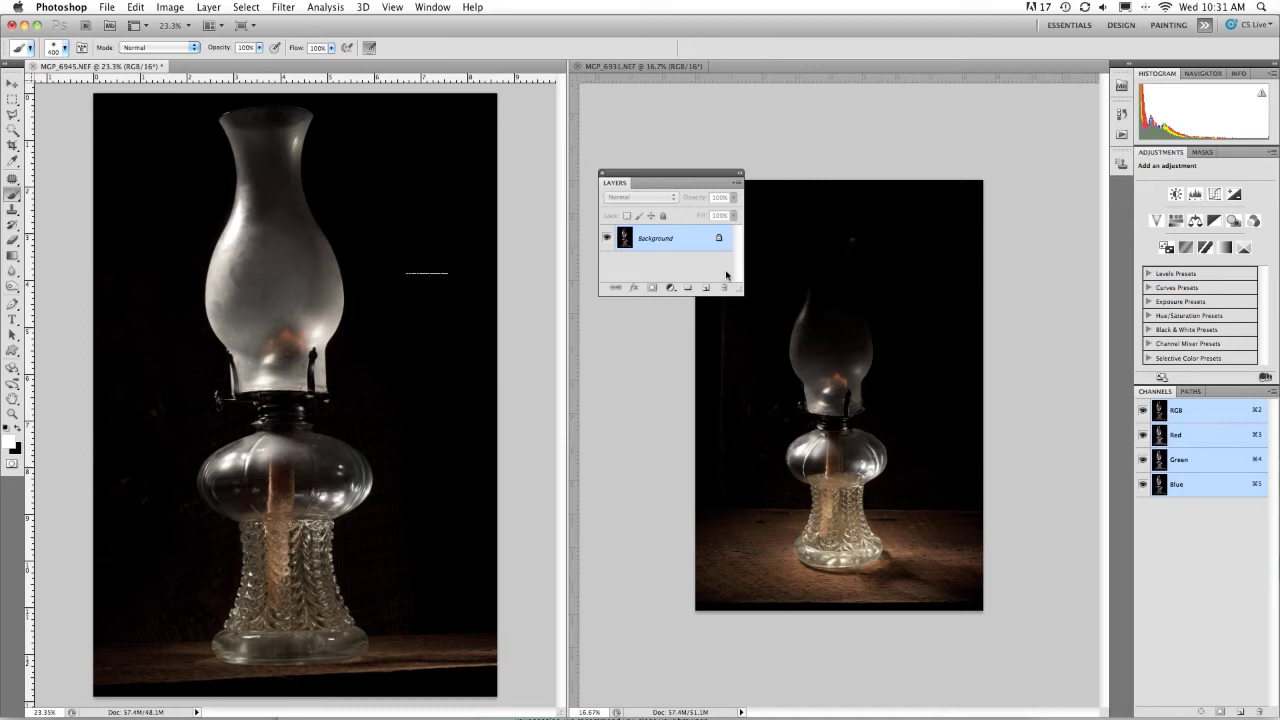
Step: Convert the Background into a normal layer named 'lamp'
{"action": "double_click", "coordinate": [657, 240]}
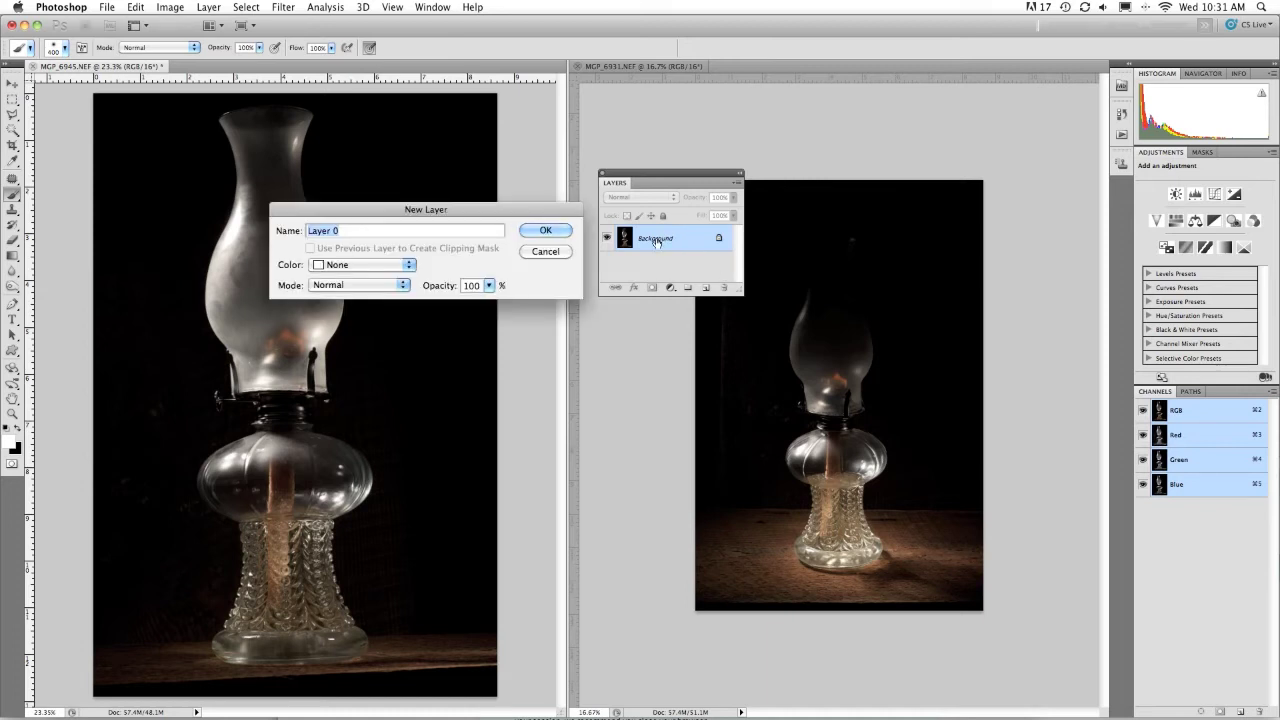
{"action": "type", "text": "lamp"}
{"action": "left_click", "coordinate": [546, 231]}
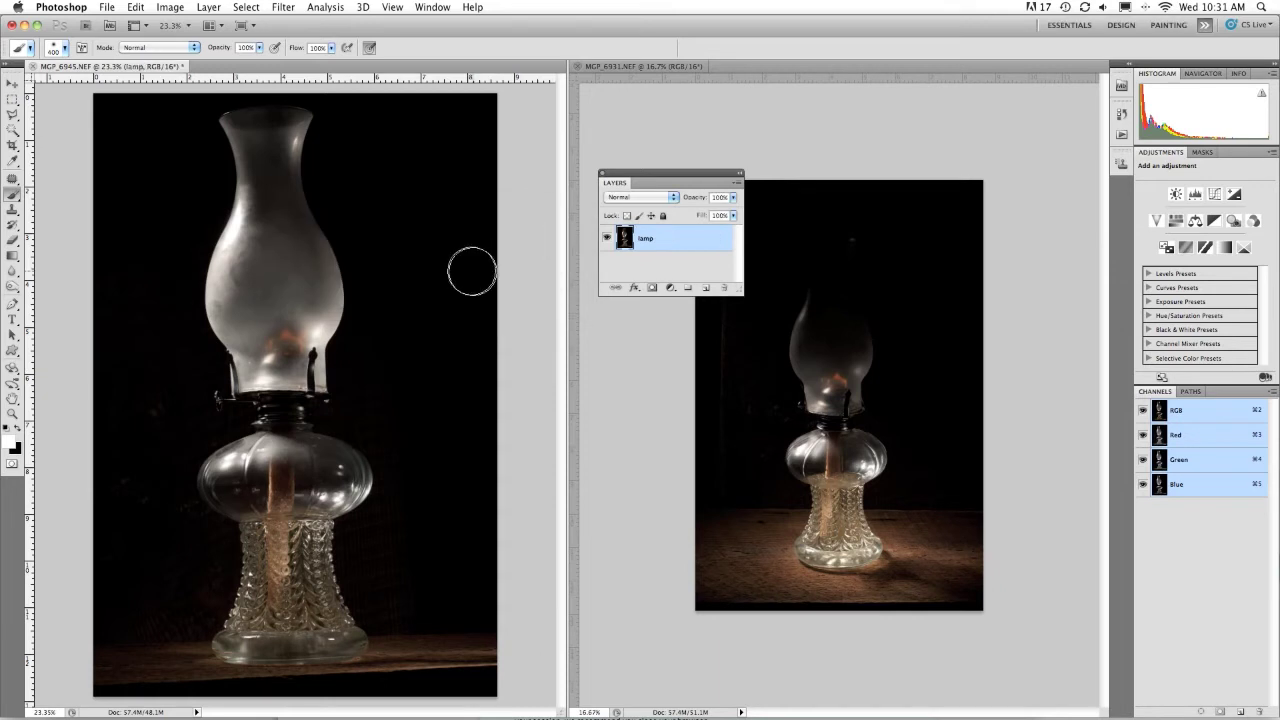
Step: Measure the lamp's tilt with the Ruler, rotate the canvas 2.74° CW, and add an empty layer
{"action": "left_click", "coordinate": [12, 163]}
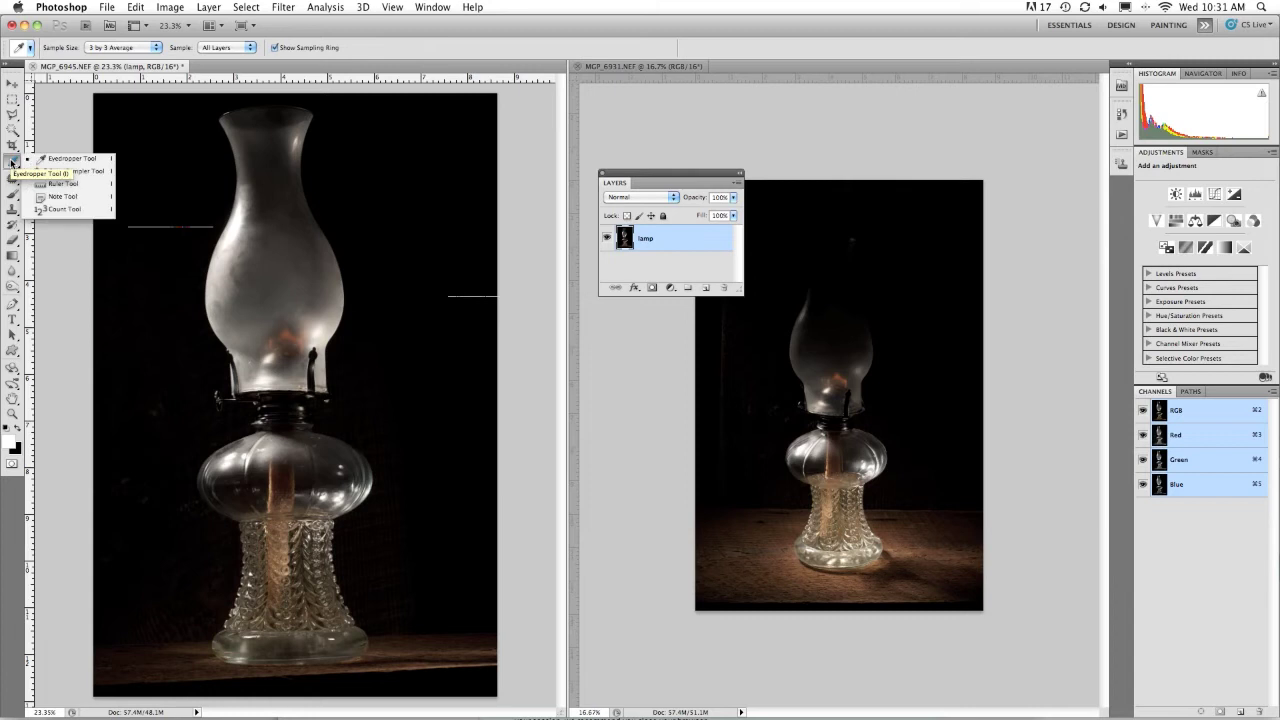
{"action": "left_click", "coordinate": [75, 184]}
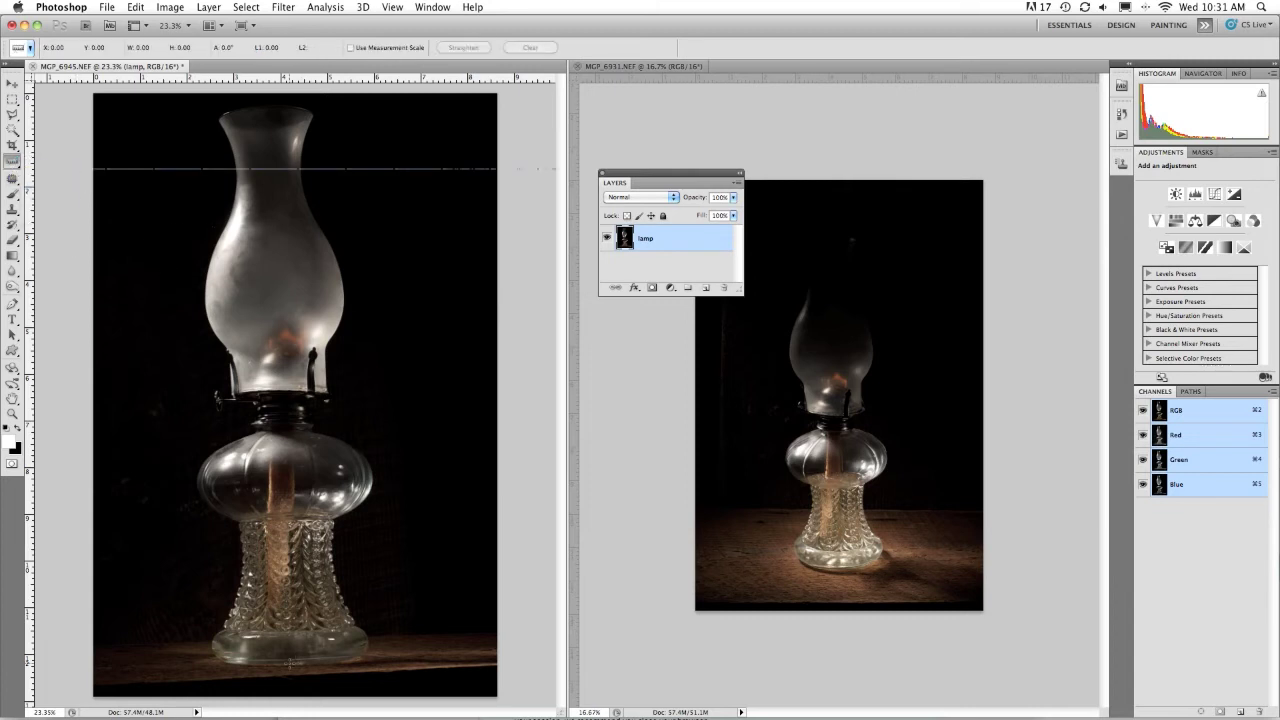
{"action": "left_click_drag", "start_coordinate": [289, 662], "coordinate": [263, 104]}
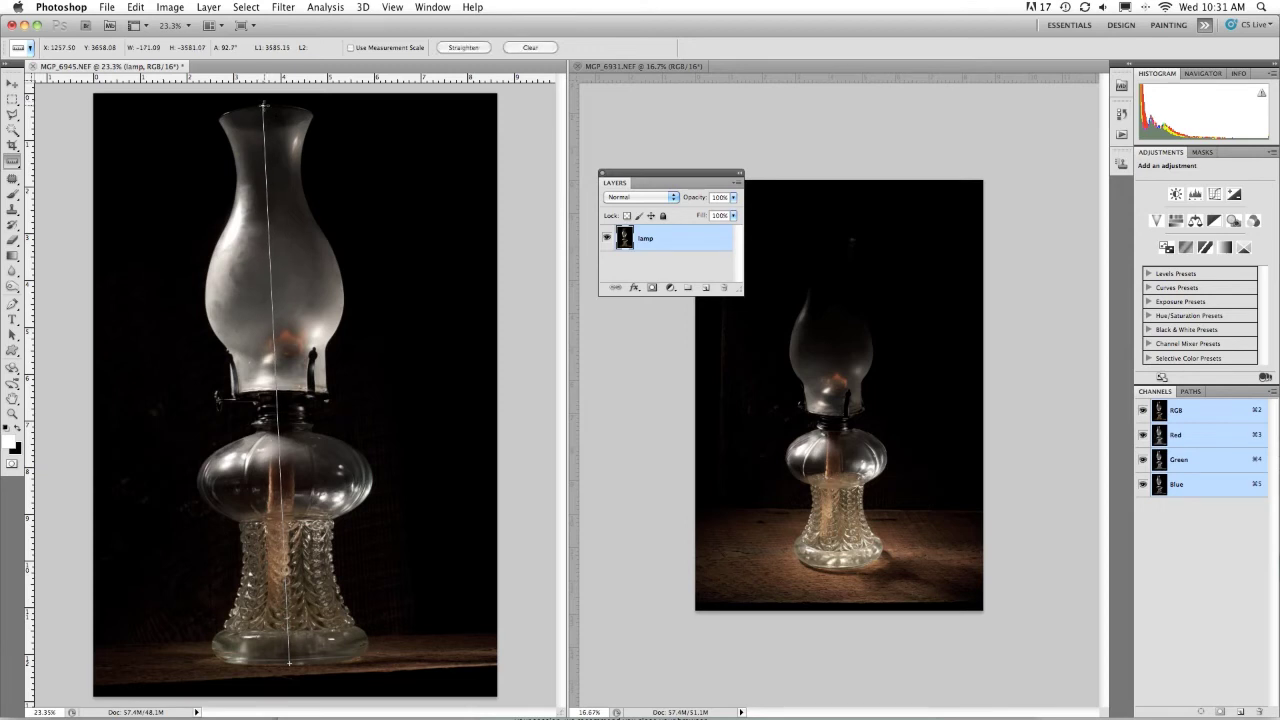
{"action": "left_click", "coordinate": [172, 8]}
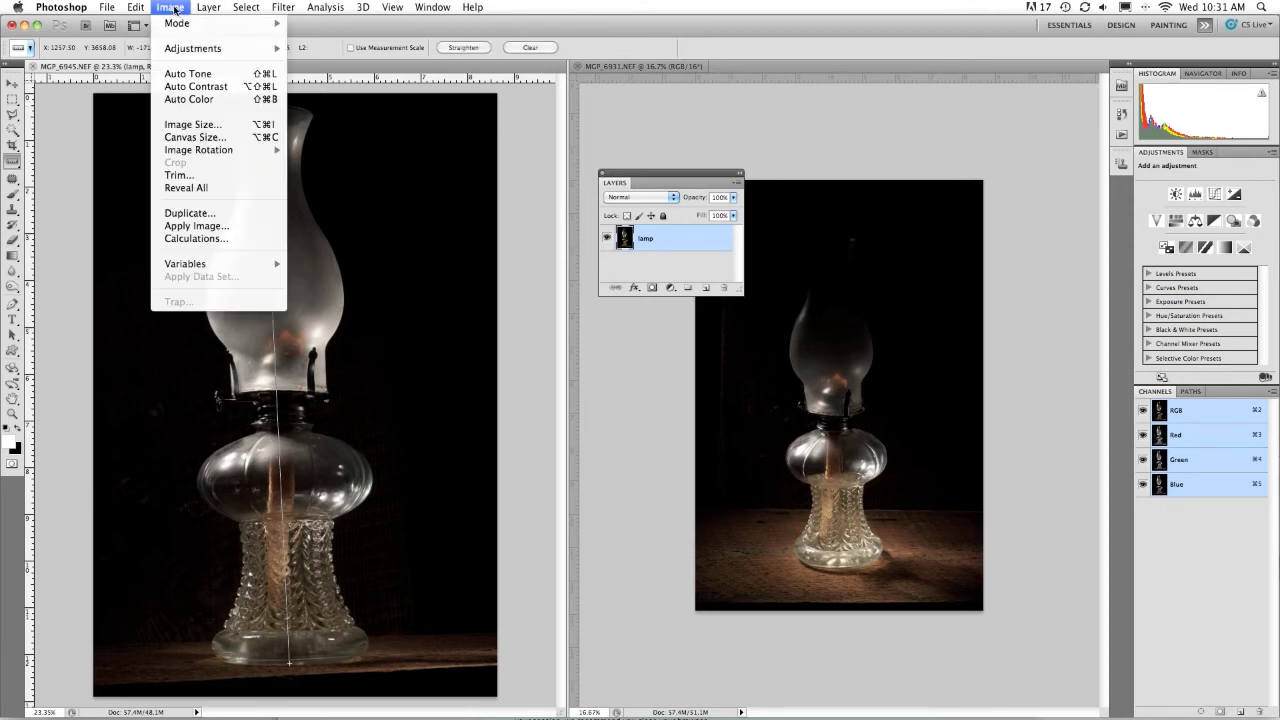
{"action": "mouse_move", "coordinate": [203, 152]}
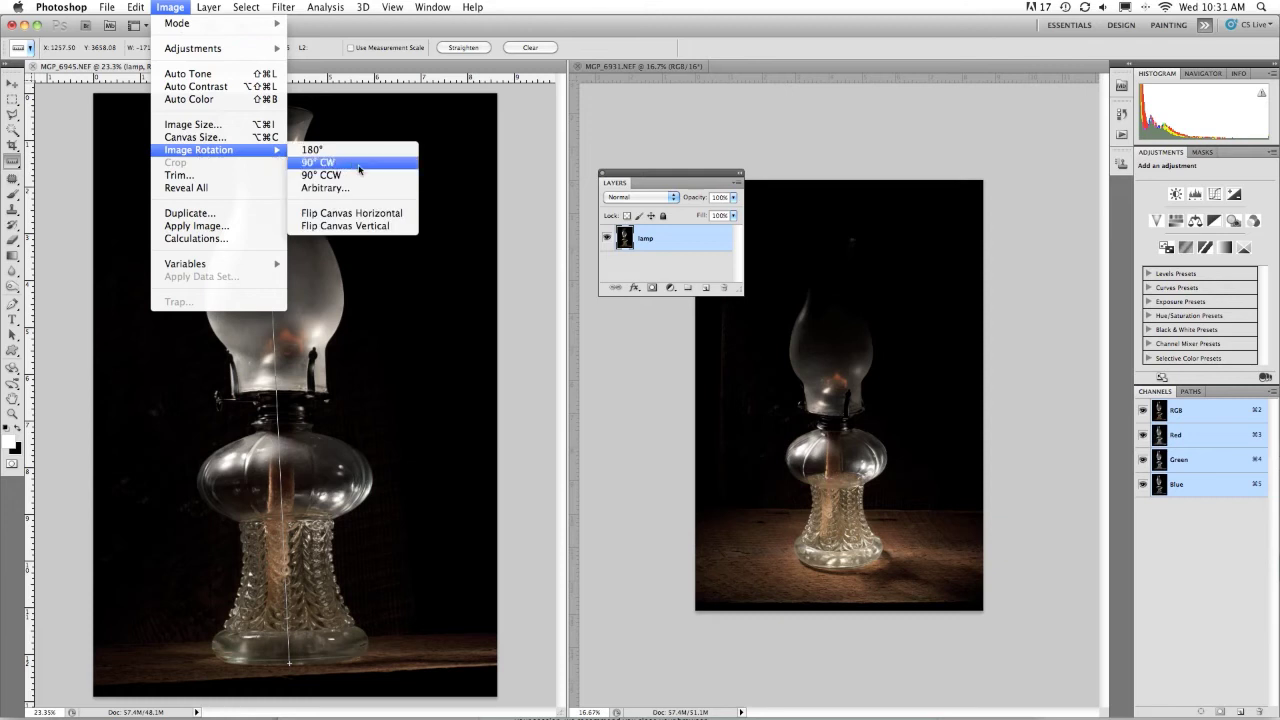
{"action": "left_click", "coordinate": [336, 190]}
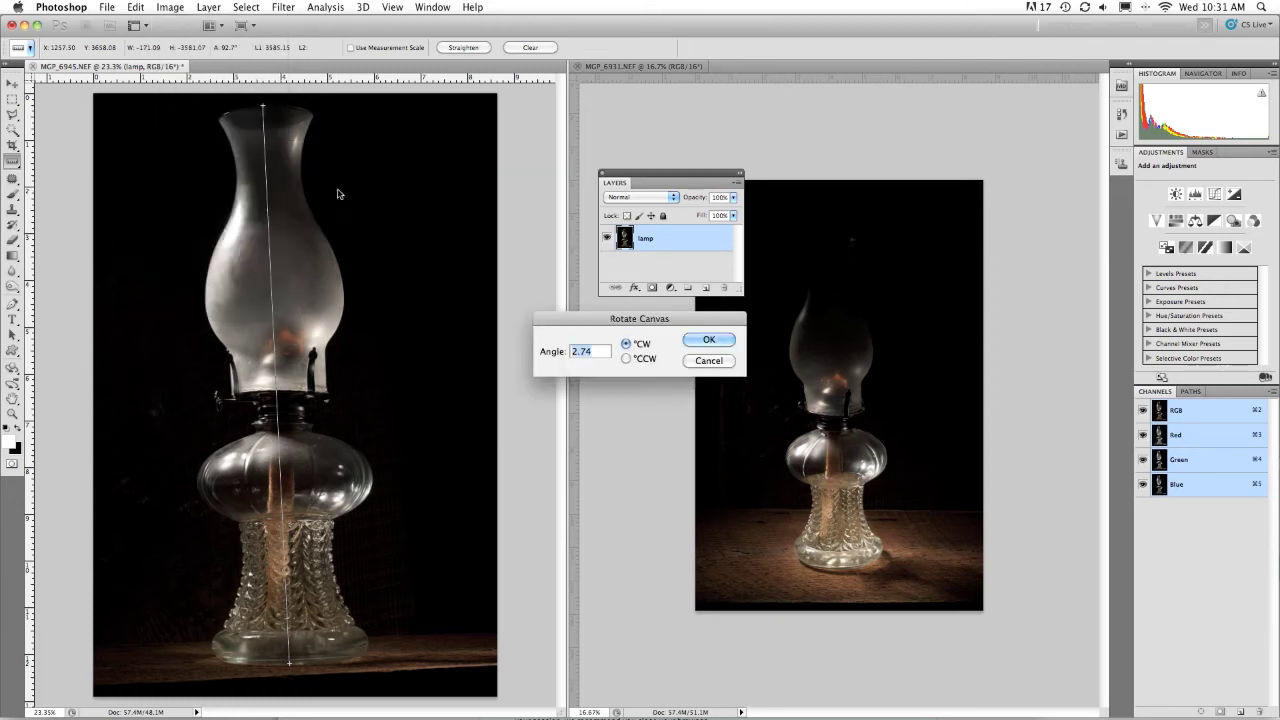
{"action": "left_click", "coordinate": [707, 341]}
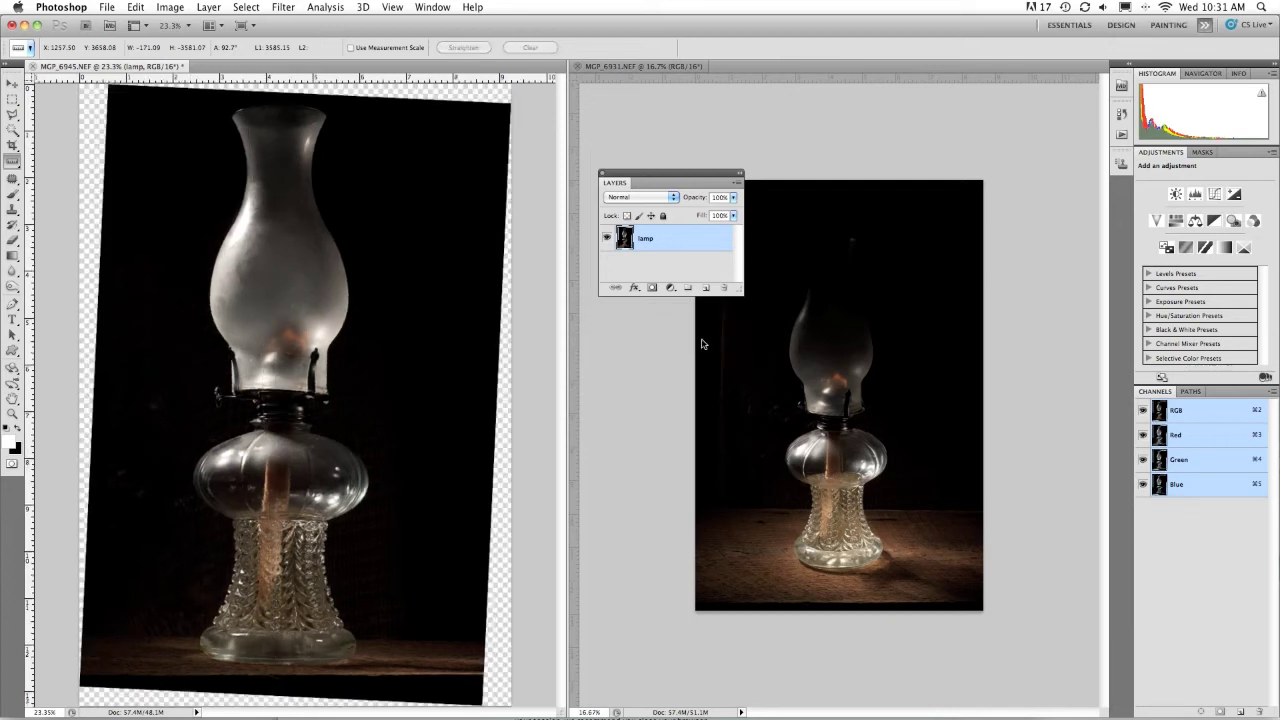
{"action": "left_click", "coordinate": [705, 289]}
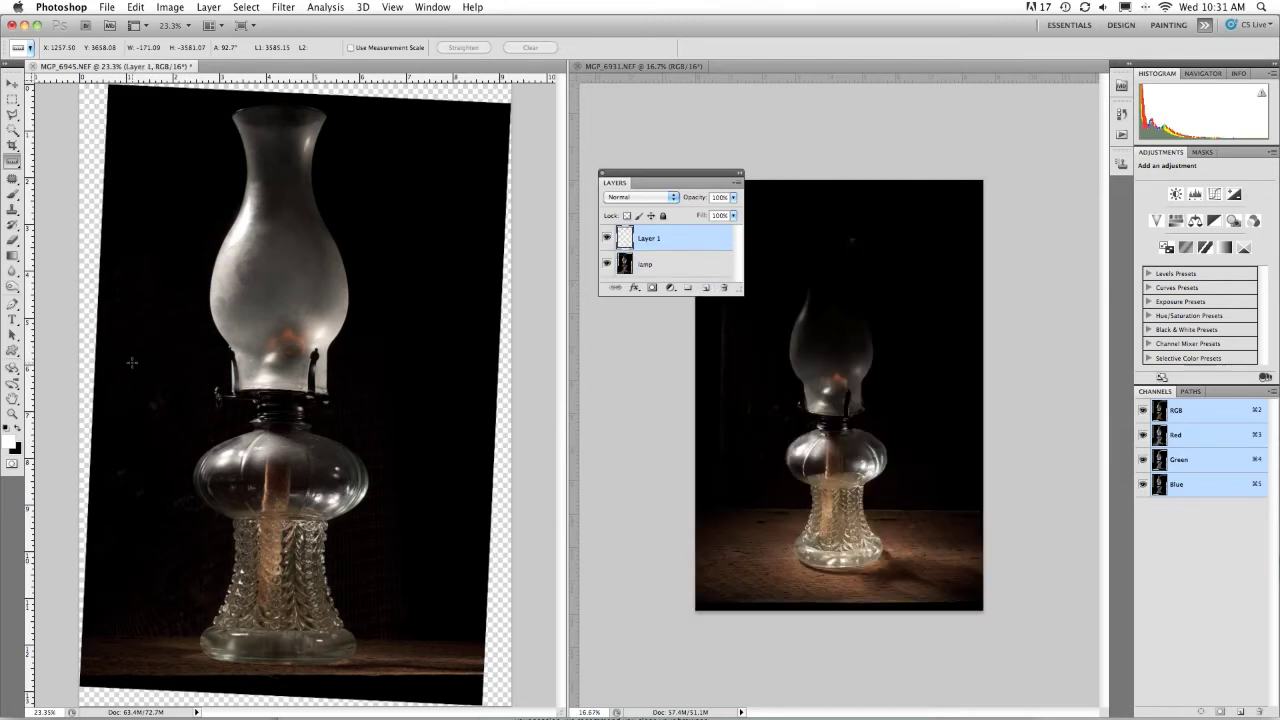
Step: Fill Layer 1 with the black background colour and move it below the lamp layer
{"action": "left_click", "coordinate": [135, 7]}
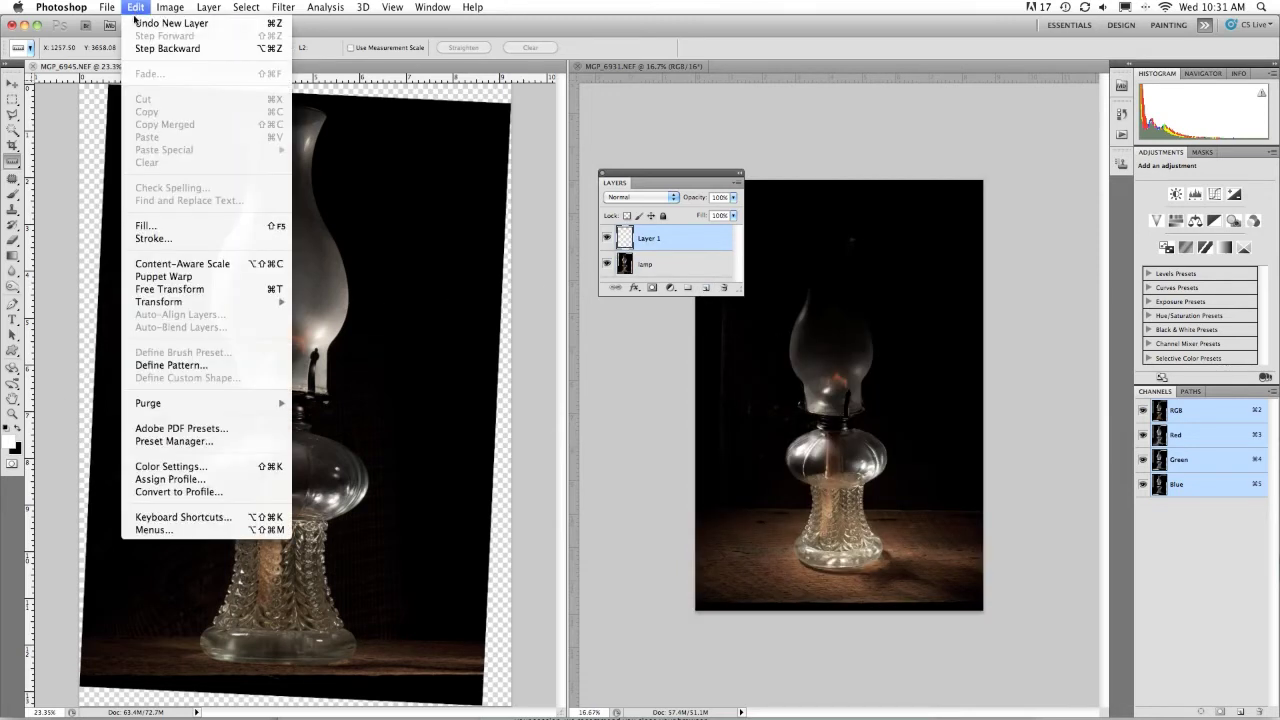
{"action": "left_click", "coordinate": [171, 230]}
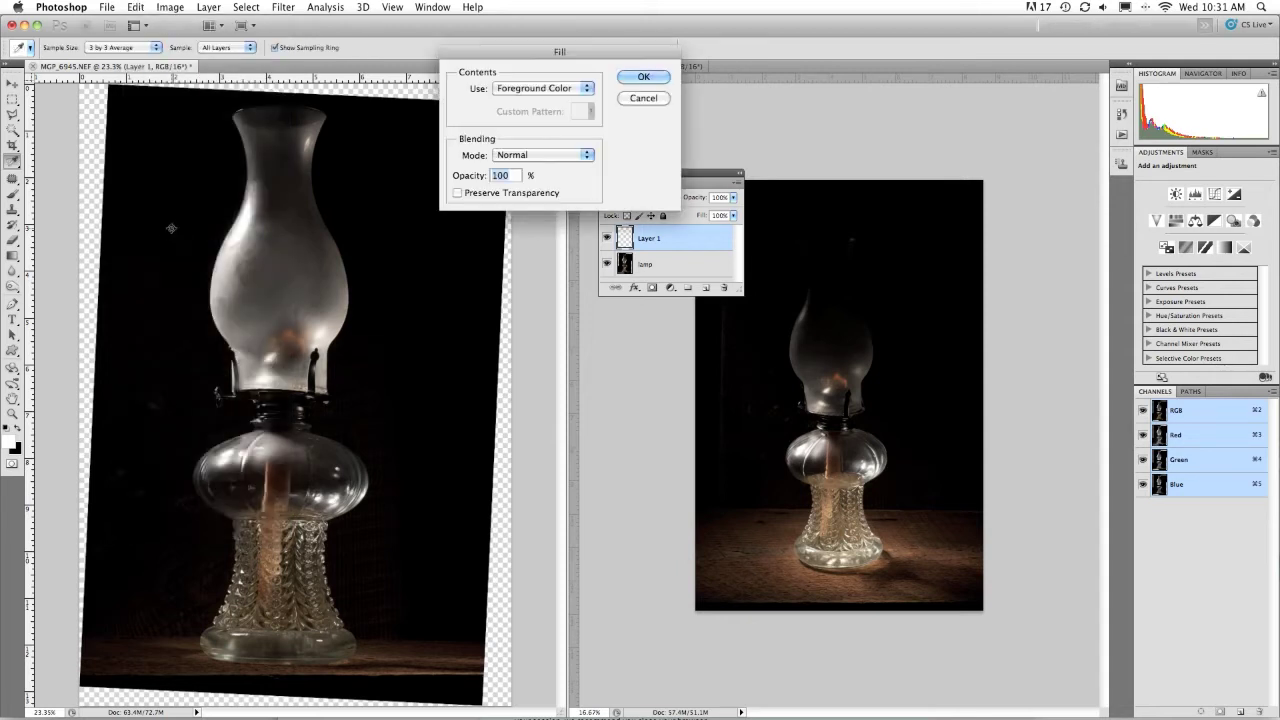
{"action": "left_click", "coordinate": [587, 88]}
{"action": "left_click", "coordinate": [584, 103]}
{"action": "left_click", "coordinate": [641, 77]}
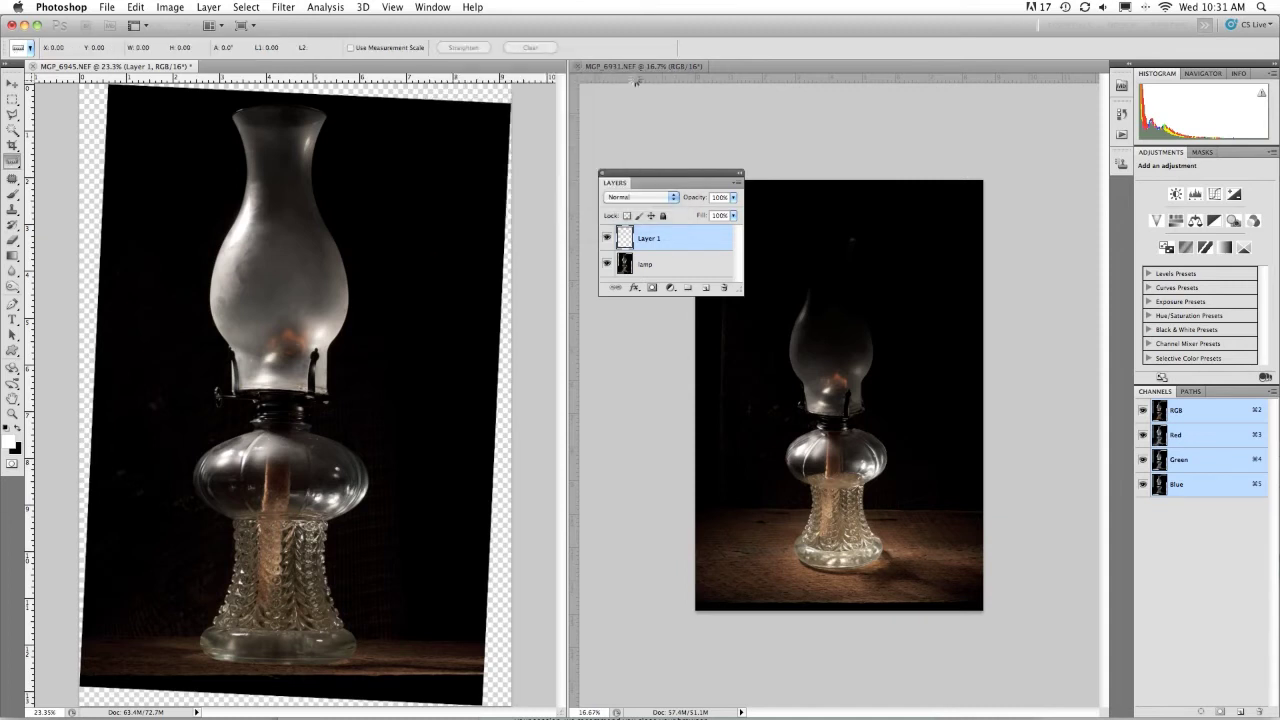
{"action": "left_click_drag", "start_coordinate": [660, 238], "coordinate": [661, 280]}
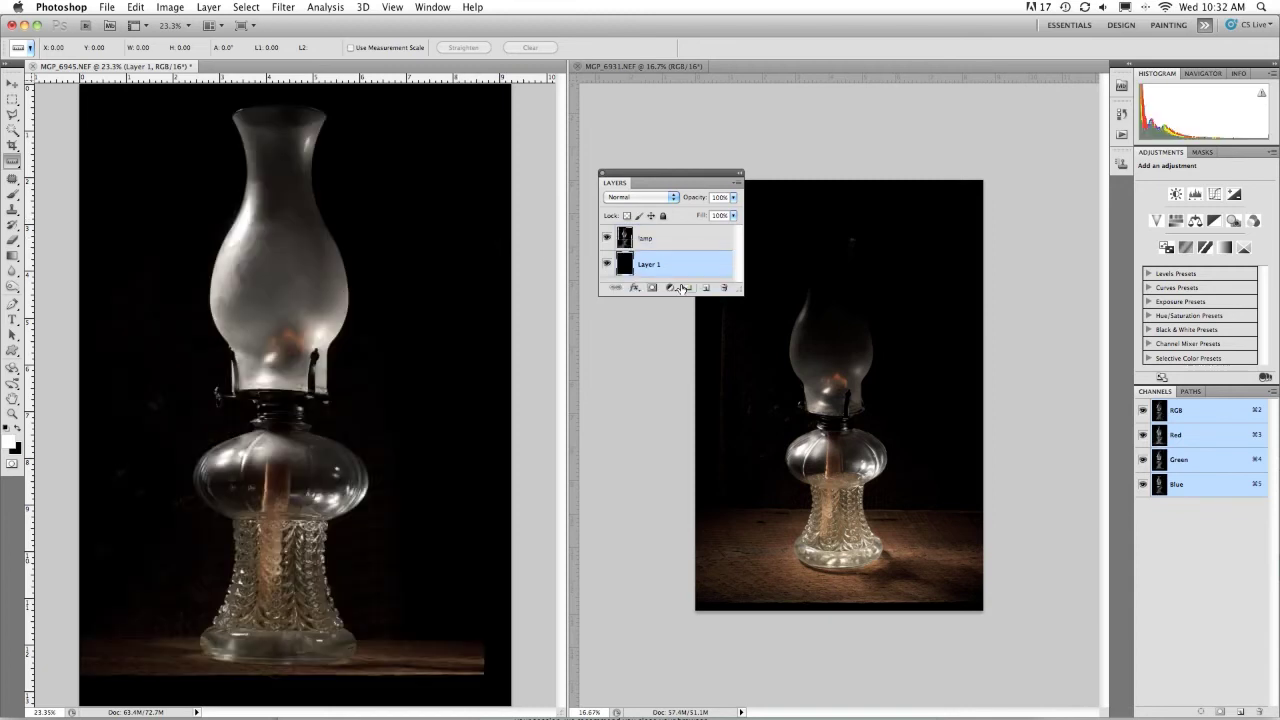
{"action": "left_click", "coordinate": [606, 264]}
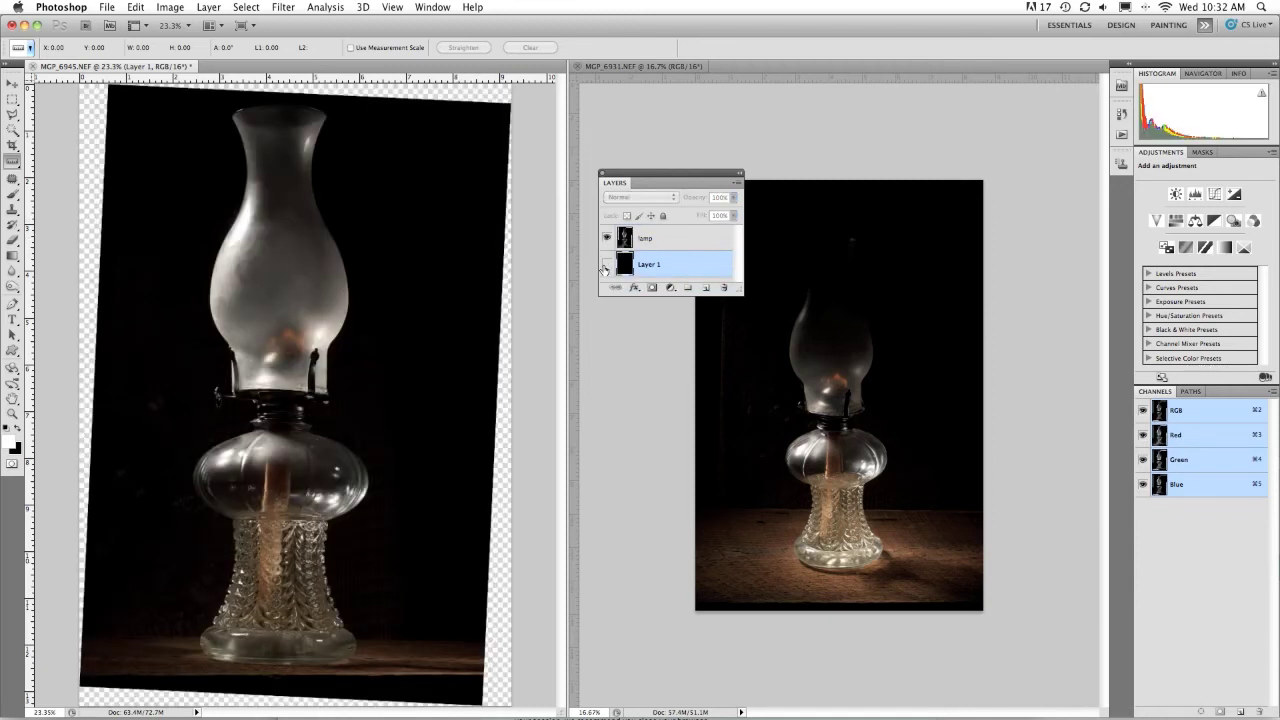
{"action": "left_click", "coordinate": [606, 264]}
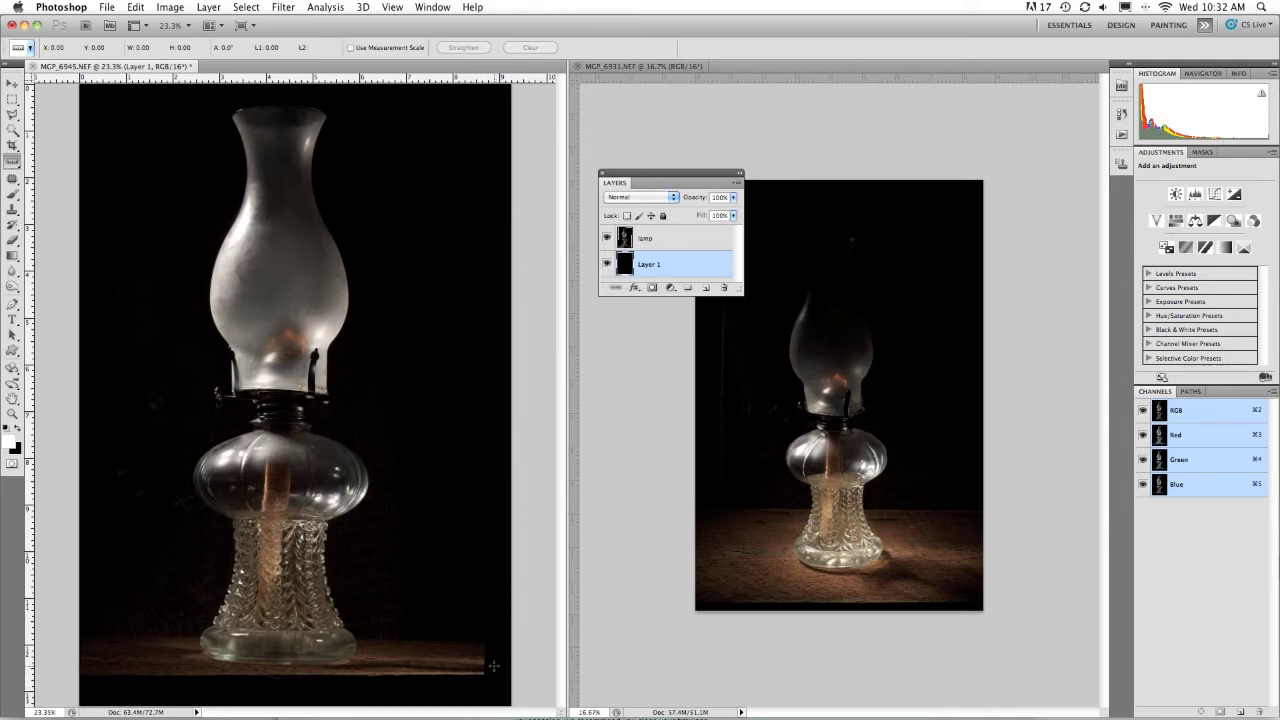
Step: Add a Curves adjustment above lamp, pulling the midpoint down to output 65 at input 130
{"action": "left_click", "coordinate": [665, 240]}
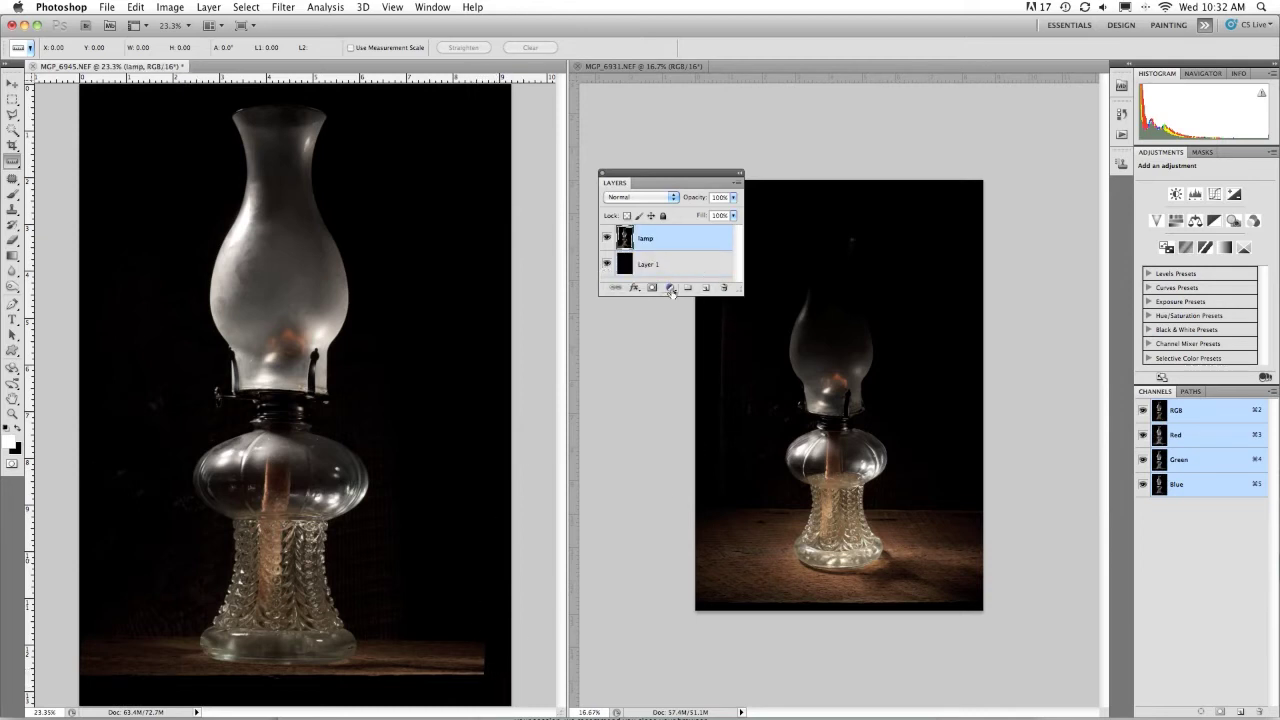
{"action": "left_click", "coordinate": [671, 288]}
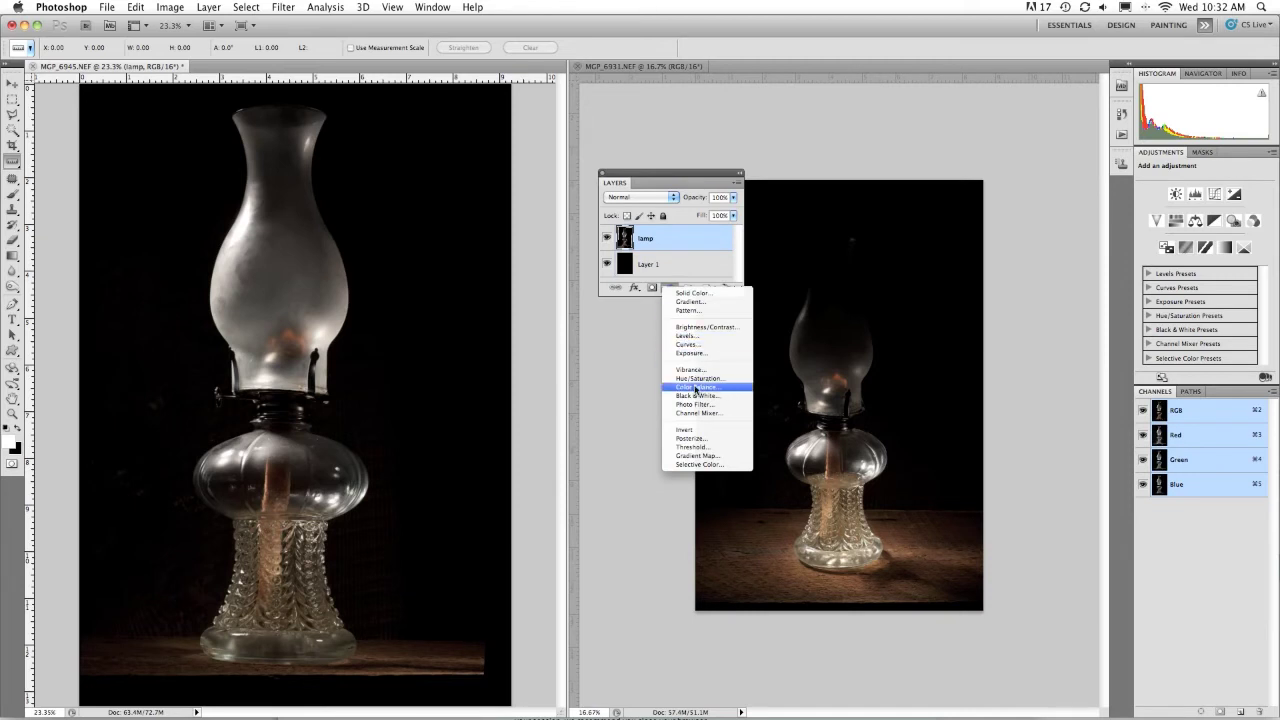
{"action": "left_click", "coordinate": [688, 345]}
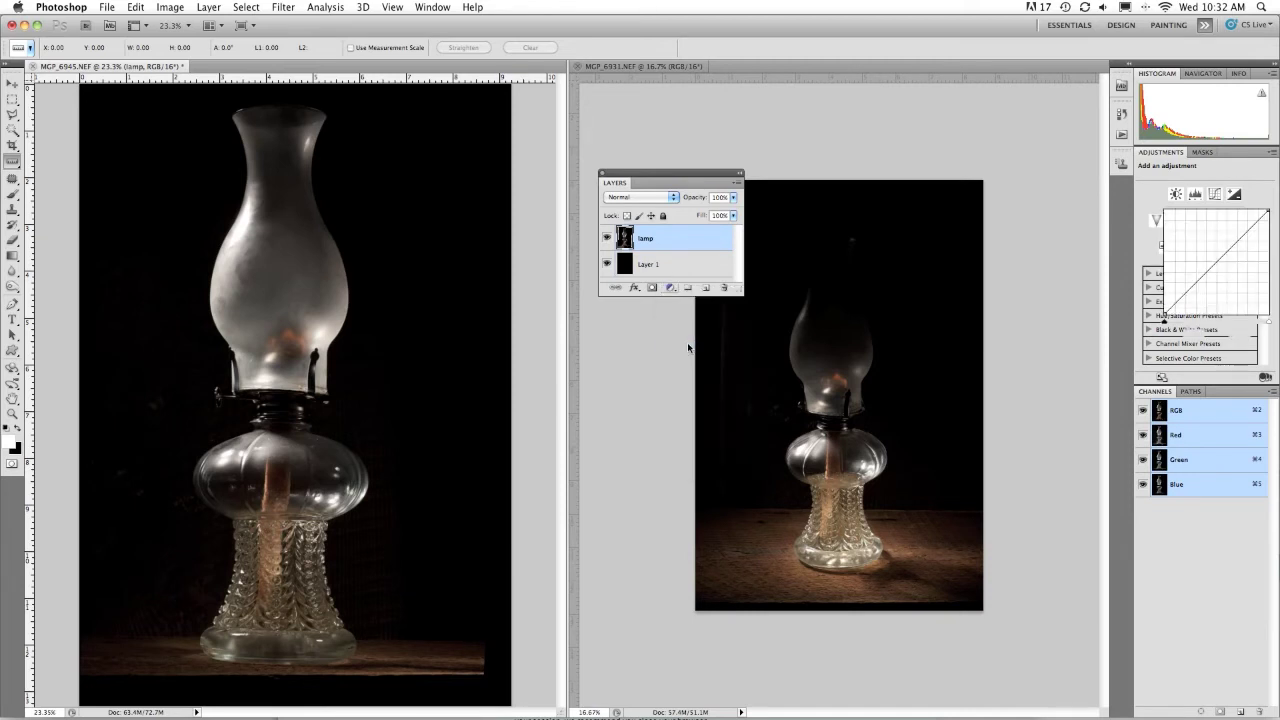
{"action": "left_click_drag", "start_coordinate": [1217, 261], "coordinate": [1217, 288]}
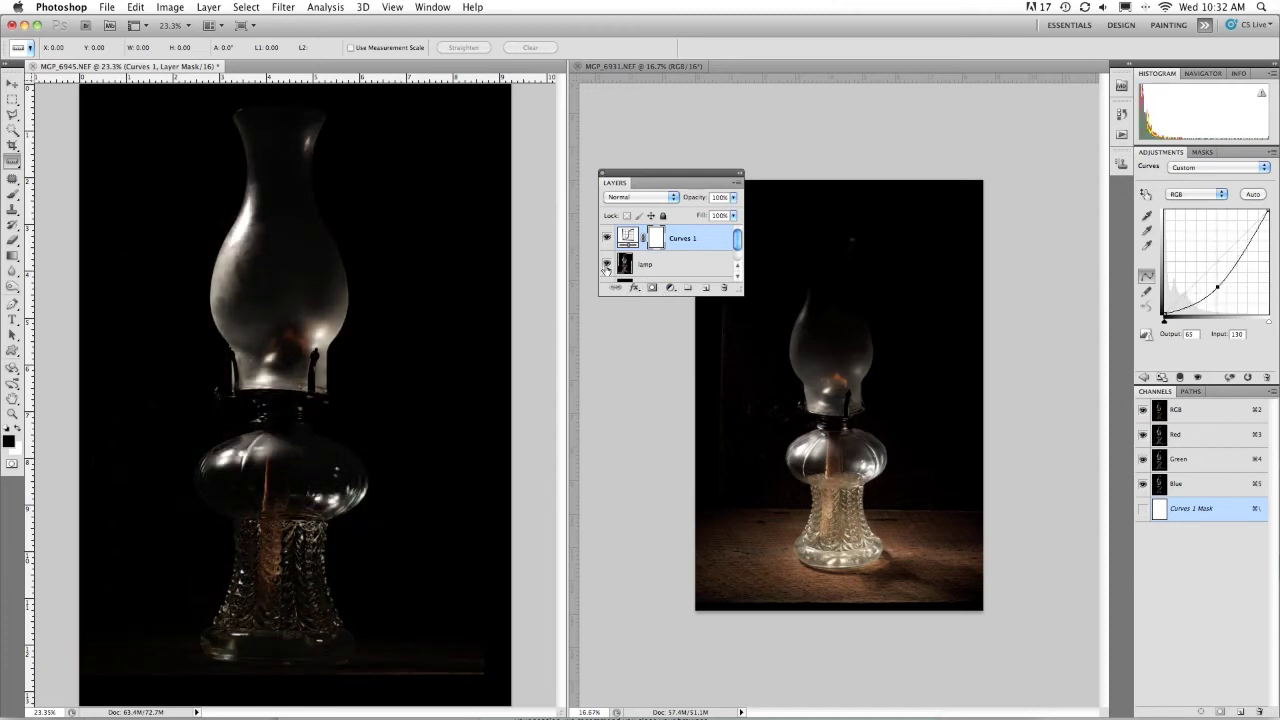
{"action": "scroll", "coordinate": [603, 266], "scroll_direction": "down", "scroll_amount": 1}
{"action": "left_click", "coordinate": [607, 270]}
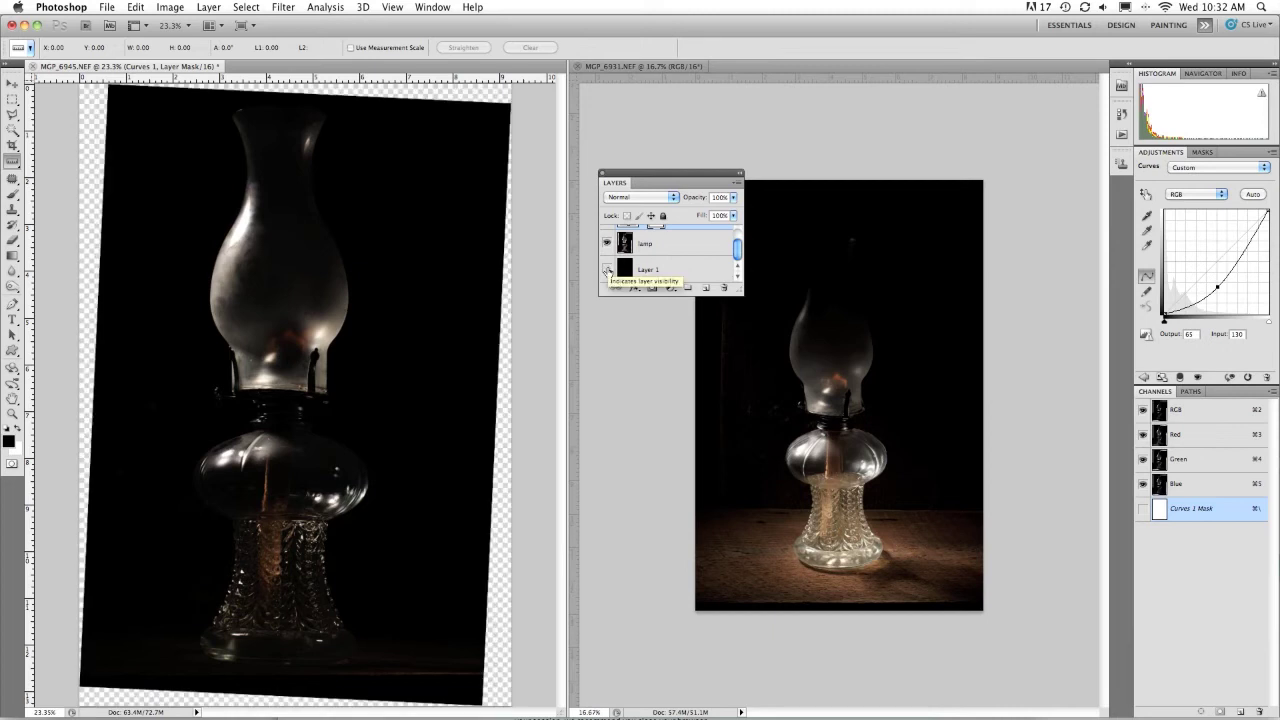
{"action": "left_click", "coordinate": [607, 269]}
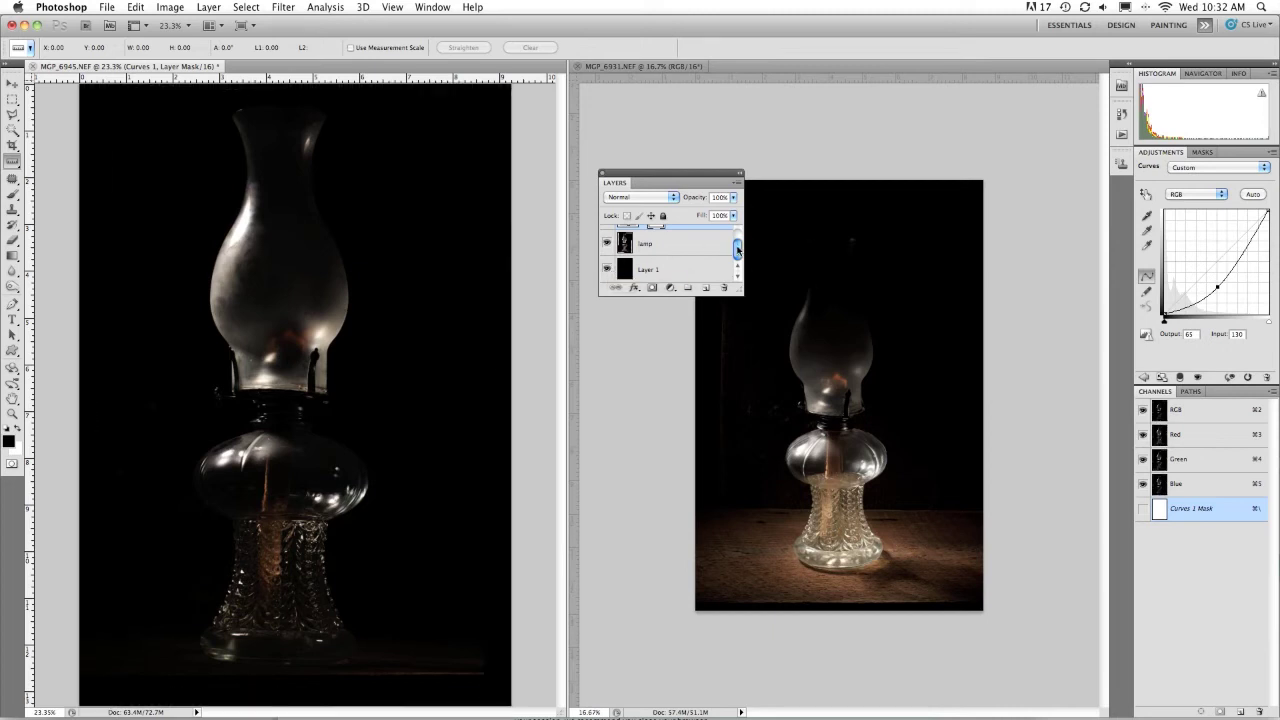
{"action": "left_click_drag", "start_coordinate": [739, 249], "coordinate": [740, 232]}
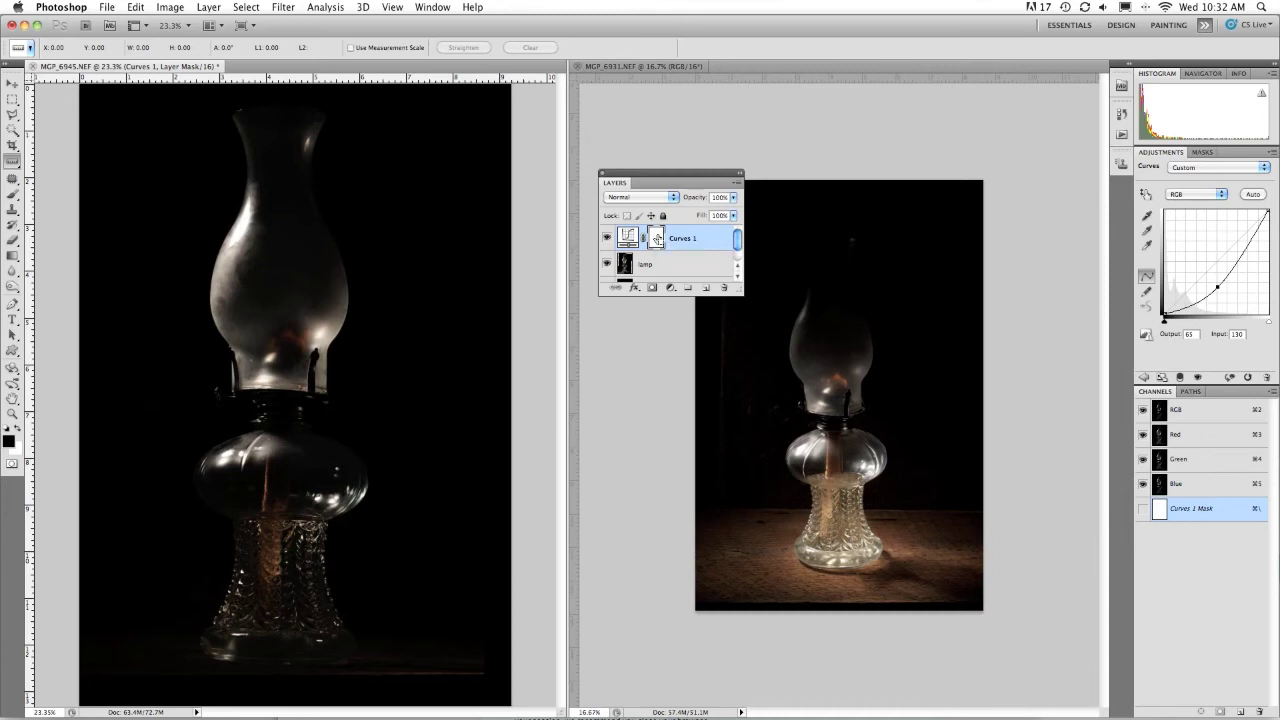
Step: Invert the Curves 1 mask and set up an 800 px white brush, undoing a stray chimney stroke
{"action": "key", "text": "super+i"}
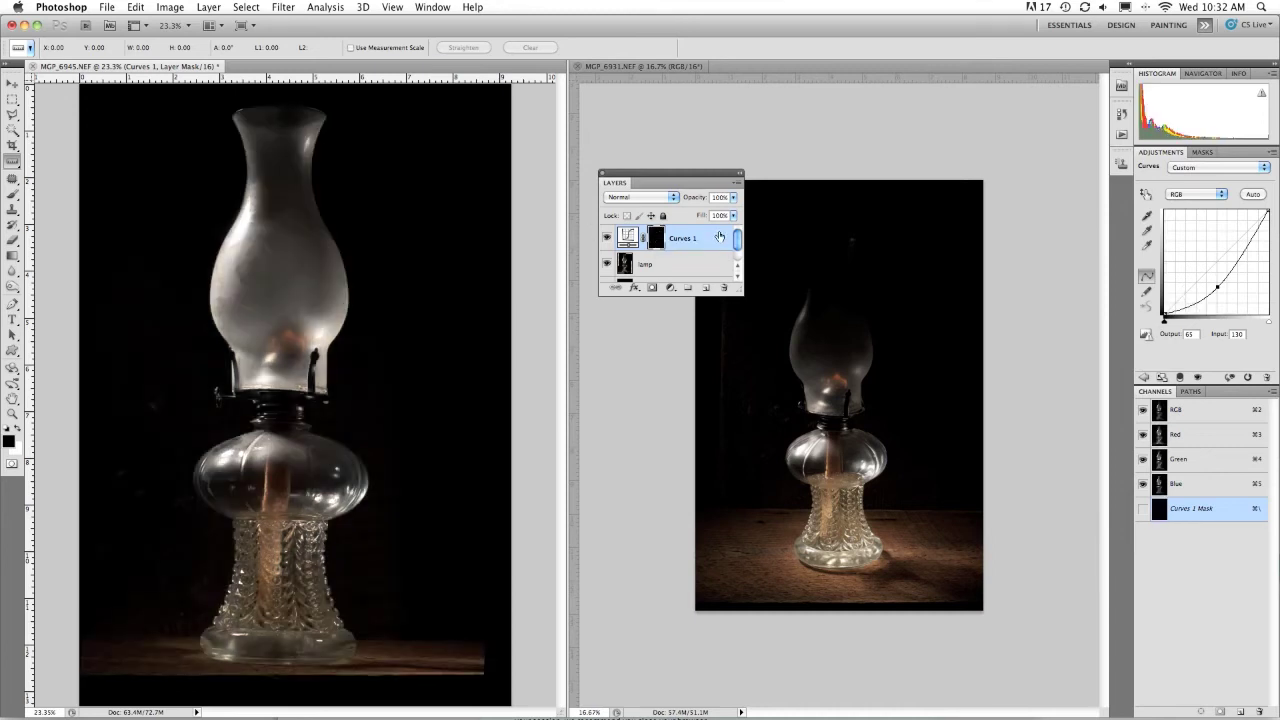
{"action": "left_click", "coordinate": [12, 196]}
{"action": "key", "text": "x"}
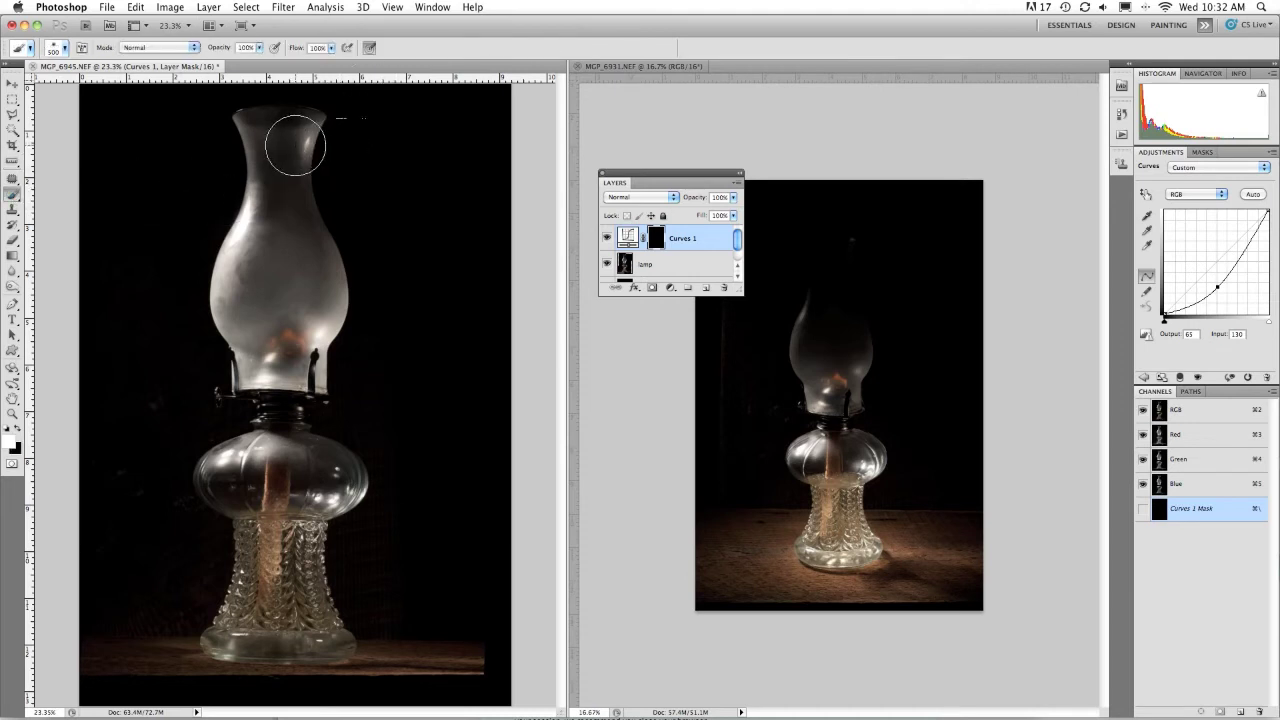
{"action": "key", "text": "bracketright"}
{"action": "key", "text": "bracketright"}
{"action": "key", "text": "bracketright"}
{"action": "key", "text": "bracketright"}
{"action": "left_click_drag", "start_coordinate": [300, 137], "coordinate": [286, 137]}
{"action": "key", "text": "alt+super+z"}
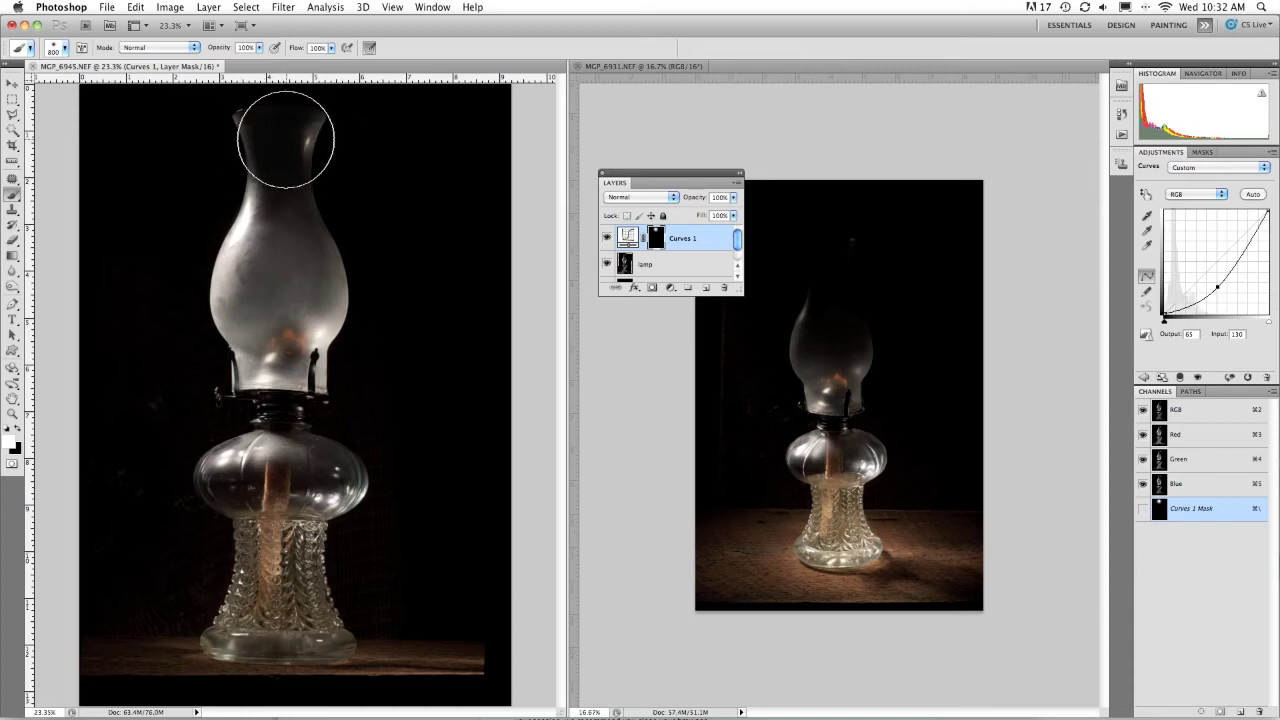
{"action": "key", "text": "alt+super+z"}
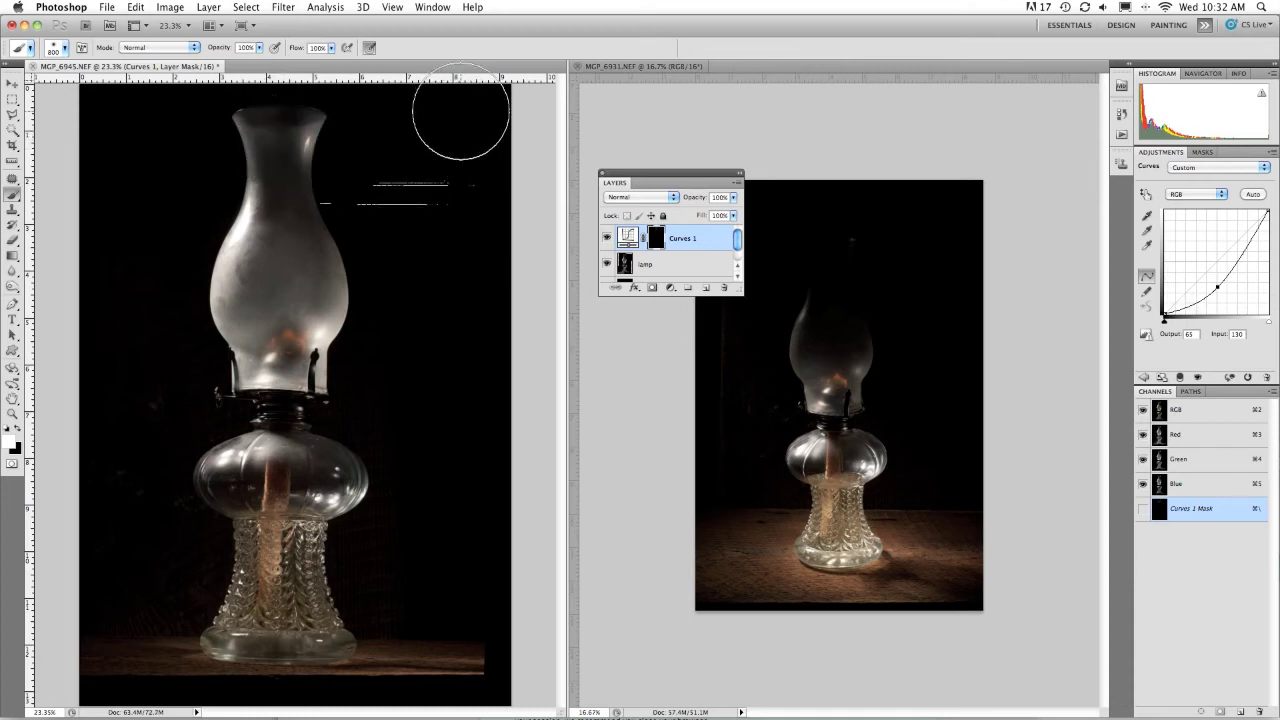
Step: Paint the darkening onto the table ends, right edge, upper chimney and glass base, then compare
{"action": "left_click_drag", "start_coordinate": [482, 620], "coordinate": [430, 605]}
{"action": "mouse_move", "coordinate": [110, 627]}
{"action": "left_mouse_down"}
{"action": "mouse_move", "coordinate": [114, 686]}
{"action": "mouse_move", "coordinate": [143, 700]}
{"action": "mouse_move", "coordinate": [190, 705]}
{"action": "mouse_move", "coordinate": [329, 677]}
{"action": "mouse_move", "coordinate": [491, 686]}
{"action": "left_mouse_up"}
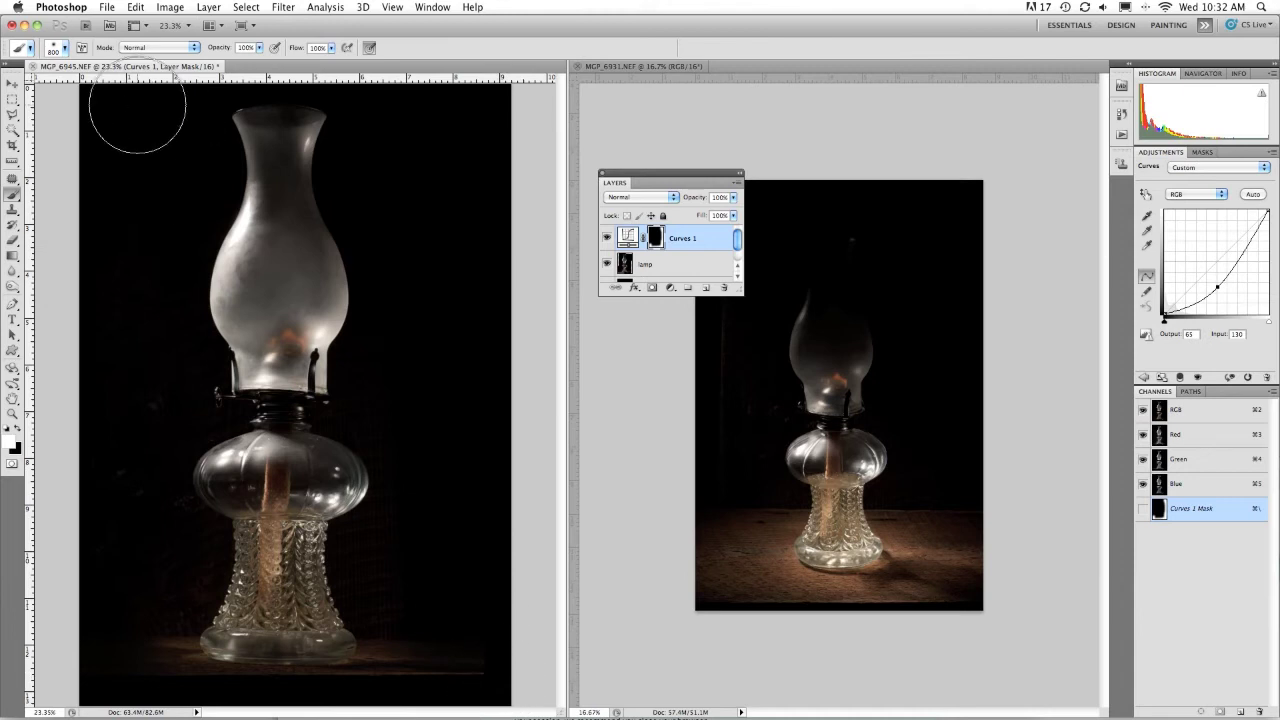
{"action": "mouse_move", "coordinate": [465, 105]}
{"action": "left_mouse_down"}
{"action": "mouse_move", "coordinate": [486, 140]}
{"action": "mouse_move", "coordinate": [509, 617]}
{"action": "mouse_move", "coordinate": [404, 519]}
{"action": "mouse_move", "coordinate": [143, 199]}
{"action": "mouse_move", "coordinate": [148, 102]}
{"action": "mouse_move", "coordinate": [118, 103]}
{"action": "mouse_move", "coordinate": [84, 174]}
{"action": "mouse_move", "coordinate": [62, 303]}
{"action": "mouse_move", "coordinate": [63, 680]}
{"action": "left_mouse_up"}
{"action": "mouse_move", "coordinate": [243, 300]}
{"action": "left_mouse_down"}
{"action": "mouse_move", "coordinate": [280, 286]}
{"action": "mouse_move", "coordinate": [259, 170]}
{"action": "mouse_move", "coordinate": [277, 154]}
{"action": "mouse_move", "coordinate": [263, 153]}
{"action": "left_mouse_up"}
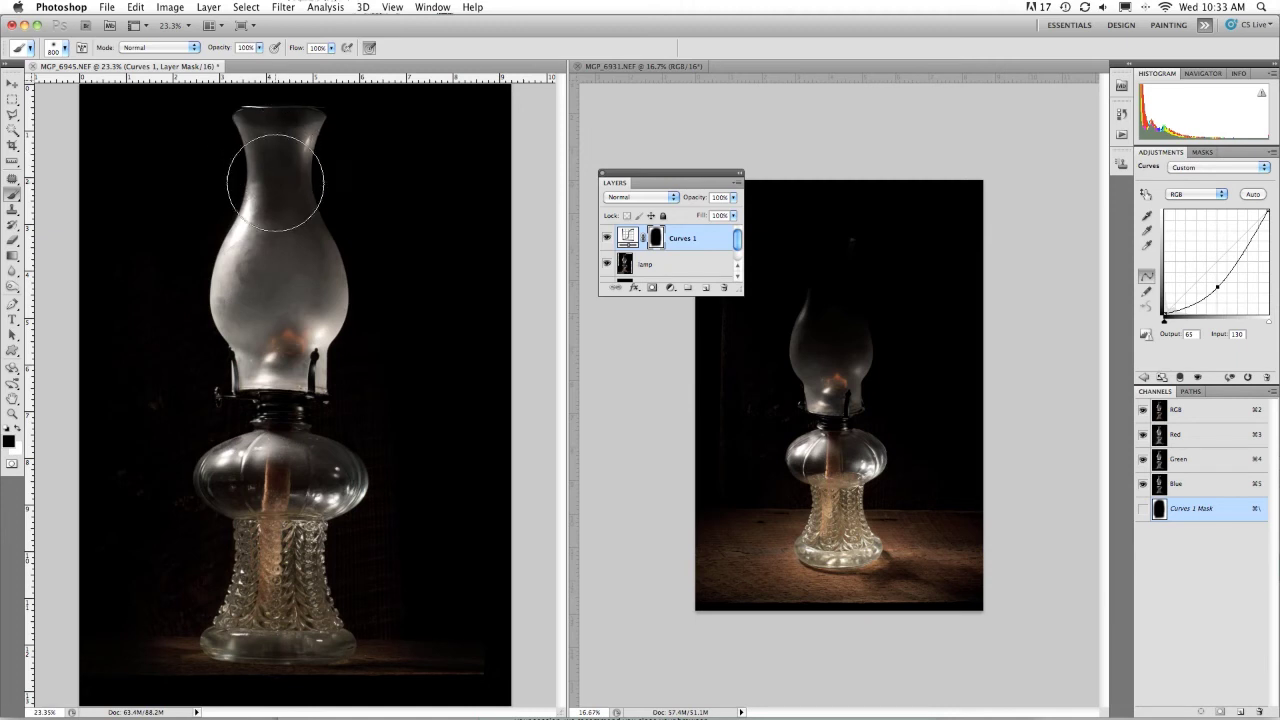
{"action": "mouse_move", "coordinate": [285, 616]}
{"action": "left_mouse_down"}
{"action": "mouse_move", "coordinate": [357, 600]}
{"action": "mouse_move", "coordinate": [226, 616]}
{"action": "left_mouse_up"}
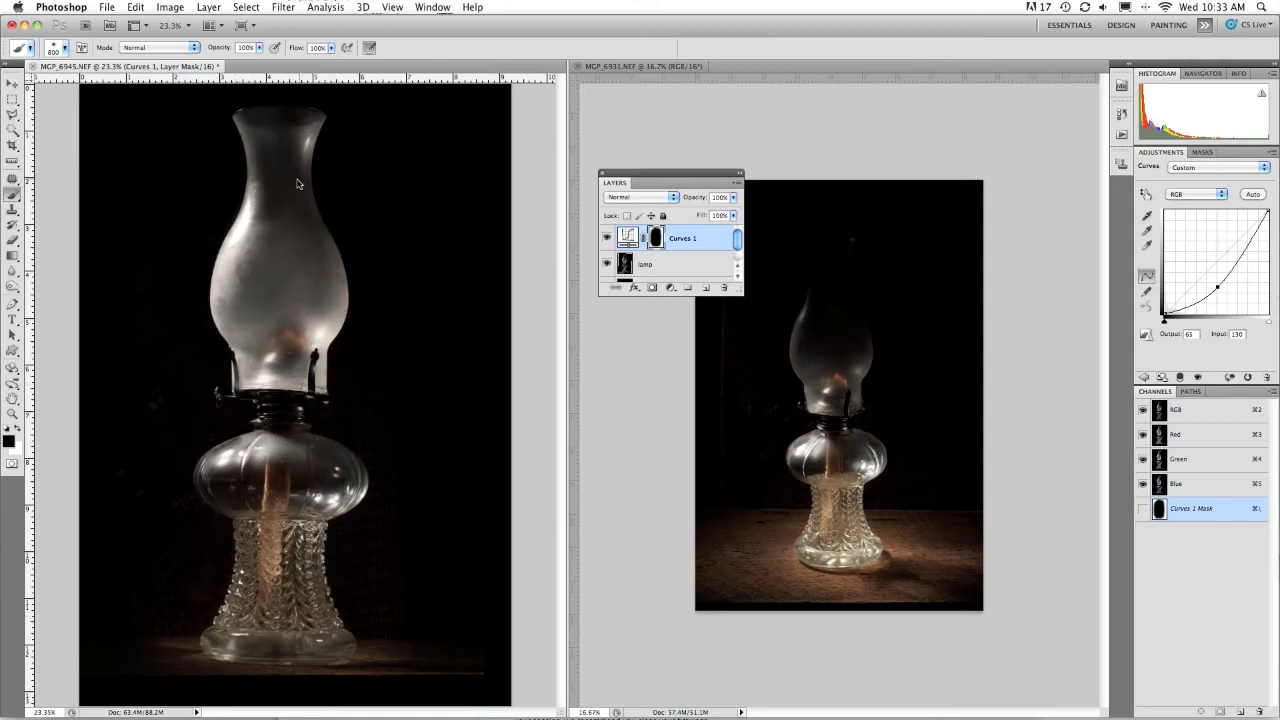
{"action": "left_click", "coordinate": [605, 239]}
{"action": "left_click", "coordinate": [605, 239]}
Step: Merge the Curves 1 darkening down into the lamp layer
{"action": "left_click", "coordinate": [178, 8]}
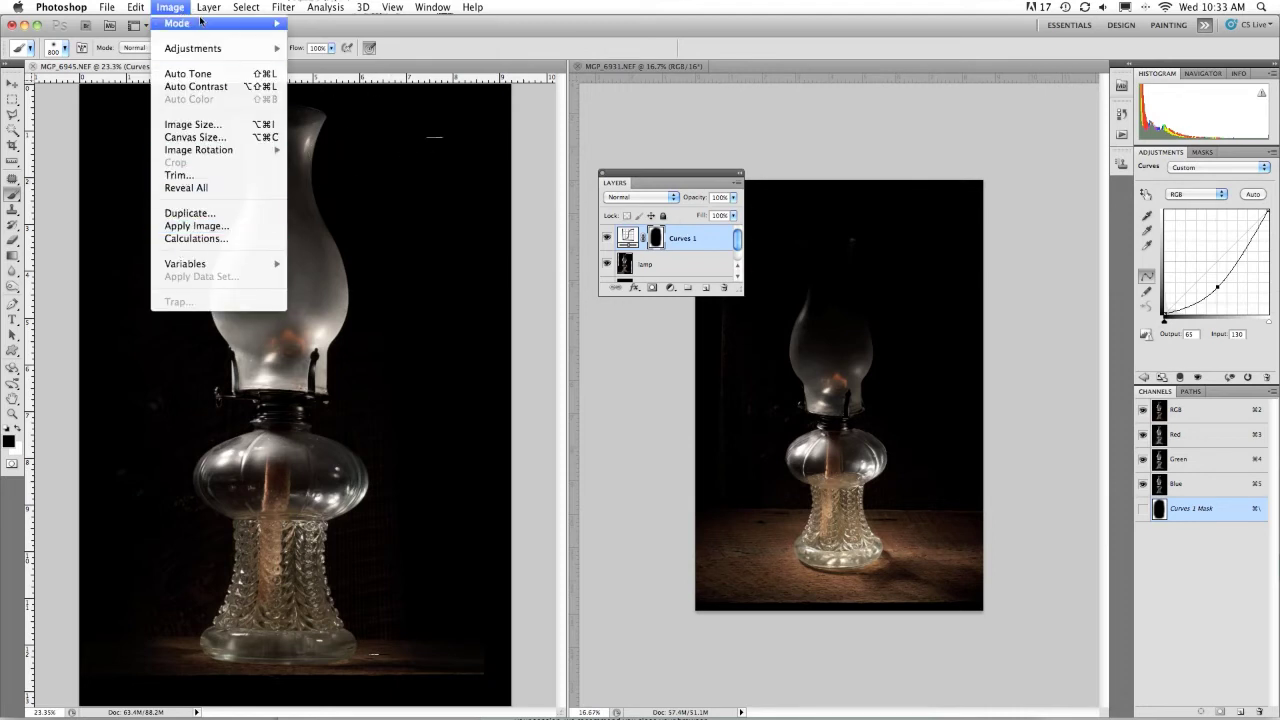
{"action": "mouse_move", "coordinate": [208, 7]}
{"action": "left_click", "coordinate": [252, 492]}
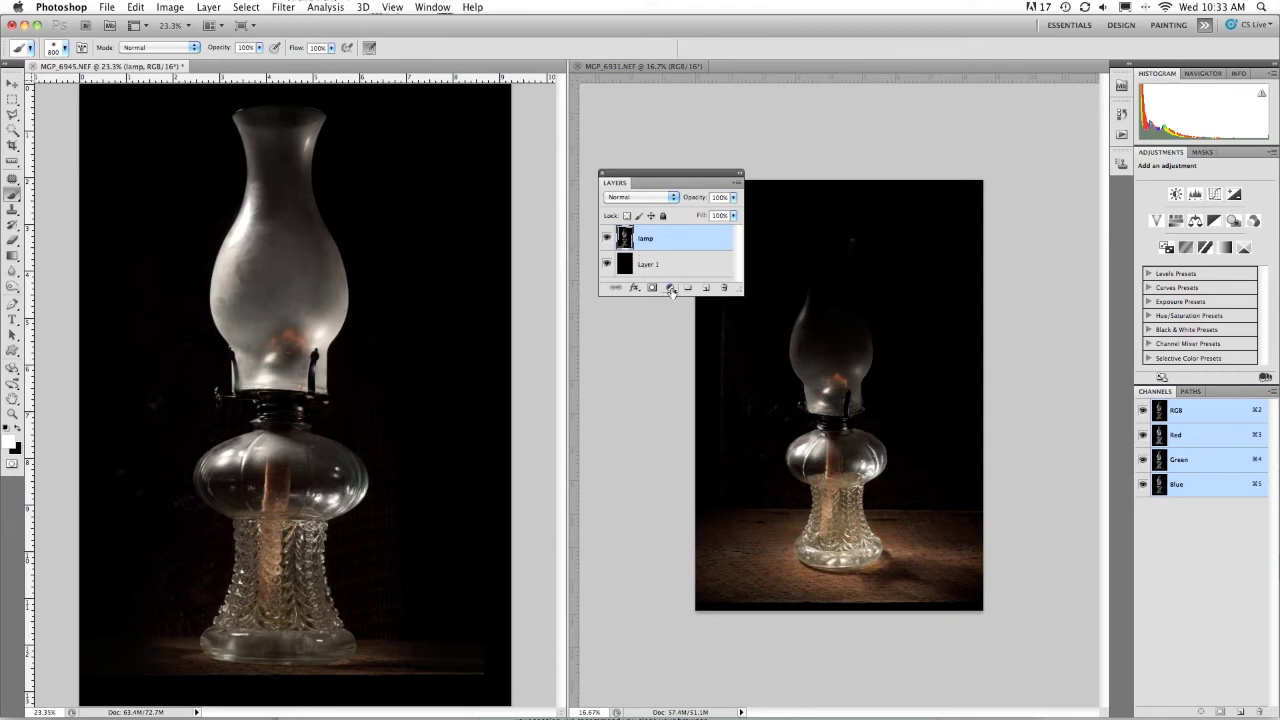
Step: Add a new Curves adjustment bent upward to output 176 at input 118
{"action": "left_click", "coordinate": [670, 288]}
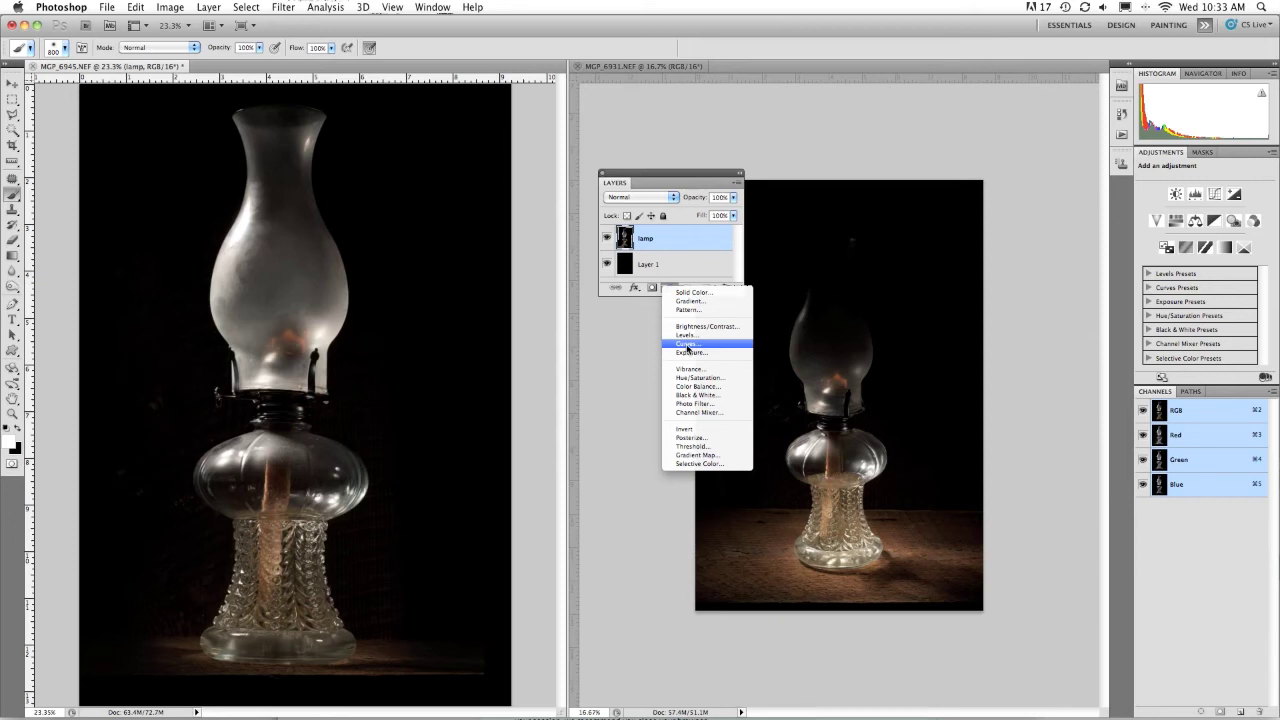
{"action": "left_click", "coordinate": [687, 344]}
{"action": "mouse_move", "coordinate": [1218, 263]}
{"action": "left_mouse_down"}
{"action": "mouse_move", "coordinate": [1245, 218]}
{"action": "mouse_move", "coordinate": [1212, 243]}
{"action": "left_mouse_up"}
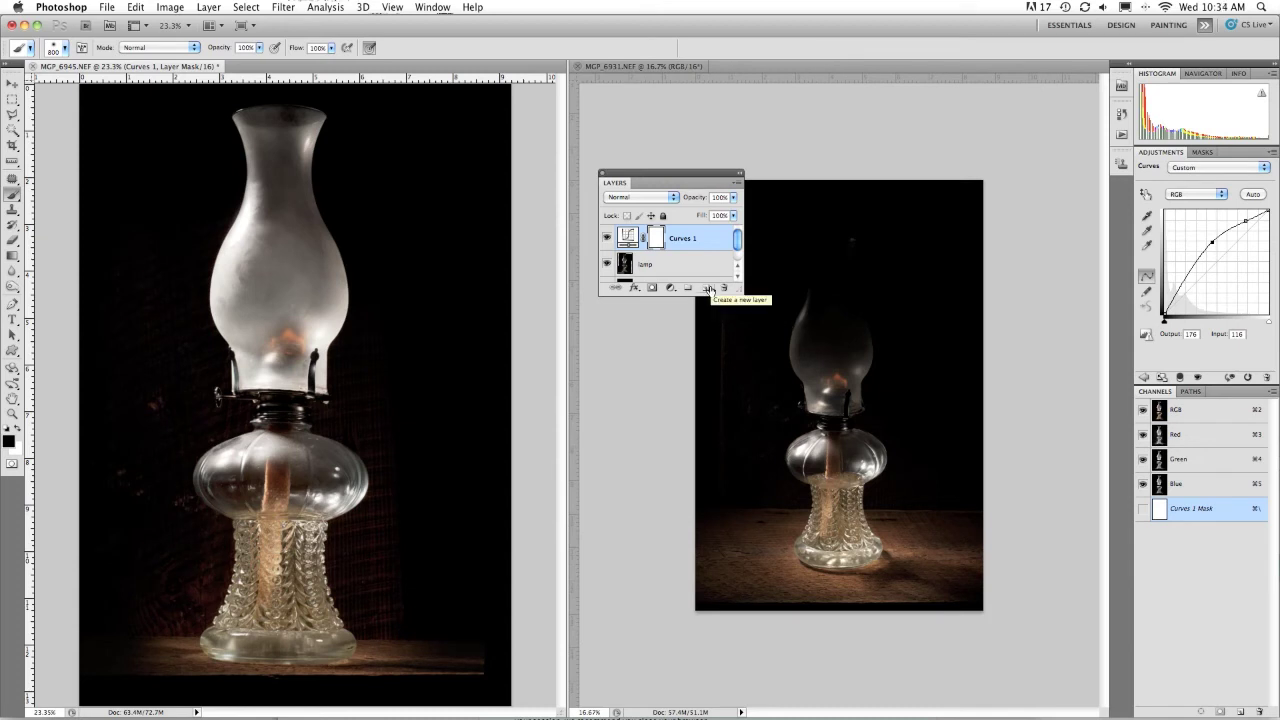
Step: Invert the Curves 1 mask, paint brightening onto the chimney glass, then delete Curves 1
{"action": "key", "text": "super+i"}
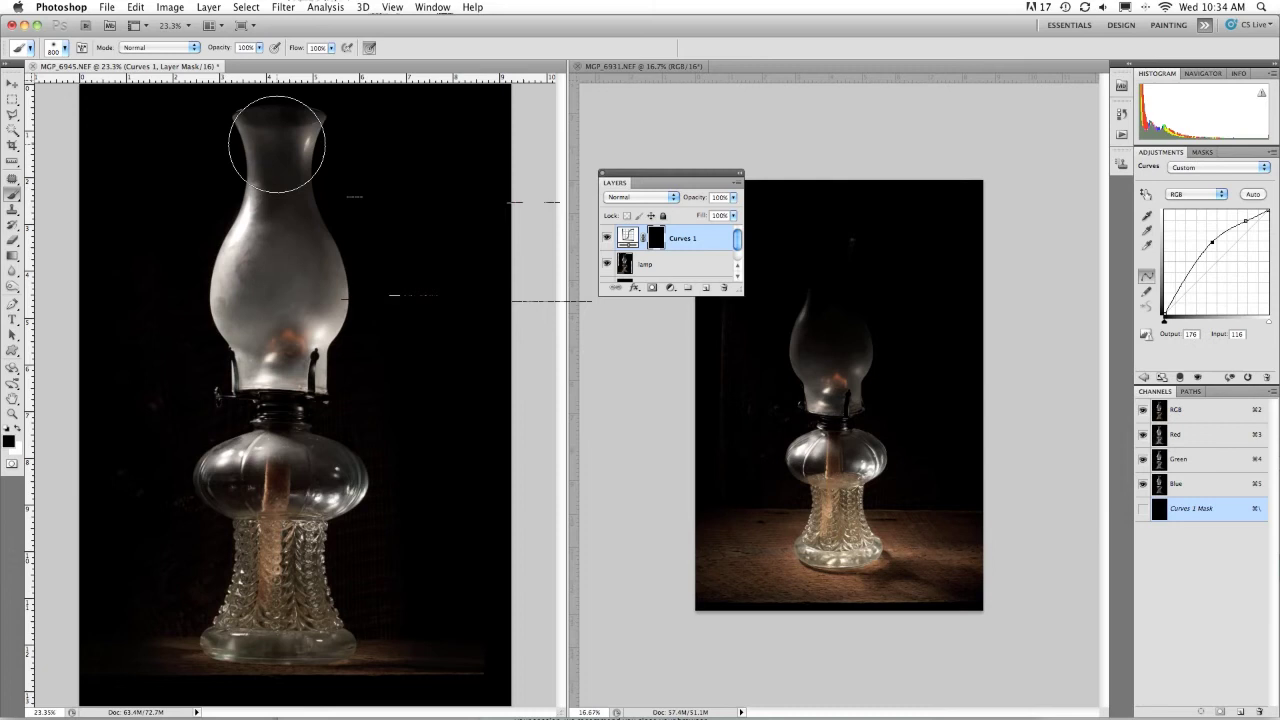
{"action": "key", "text": "x"}
{"action": "mouse_move", "coordinate": [277, 143]}
{"action": "left_mouse_down"}
{"action": "mouse_move", "coordinate": [262, 330]}
{"action": "mouse_move", "coordinate": [282, 379]}
{"action": "mouse_move", "coordinate": [295, 272]}
{"action": "mouse_move", "coordinate": [297, 530]}
{"action": "mouse_move", "coordinate": [323, 476]}
{"action": "mouse_move", "coordinate": [313, 610]}
{"action": "mouse_move", "coordinate": [334, 620]}
{"action": "mouse_move", "coordinate": [237, 624]}
{"action": "left_mouse_up"}
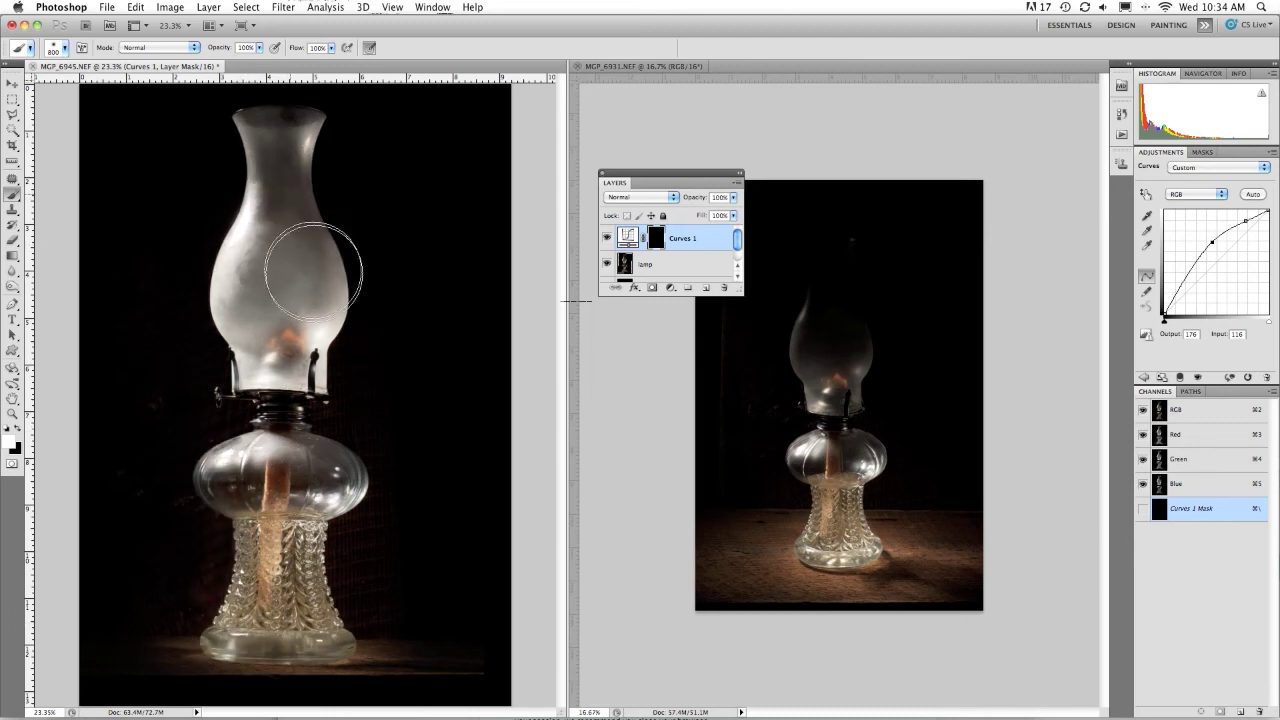
{"action": "left_click_drag", "start_coordinate": [313, 270], "coordinate": [295, 458]}
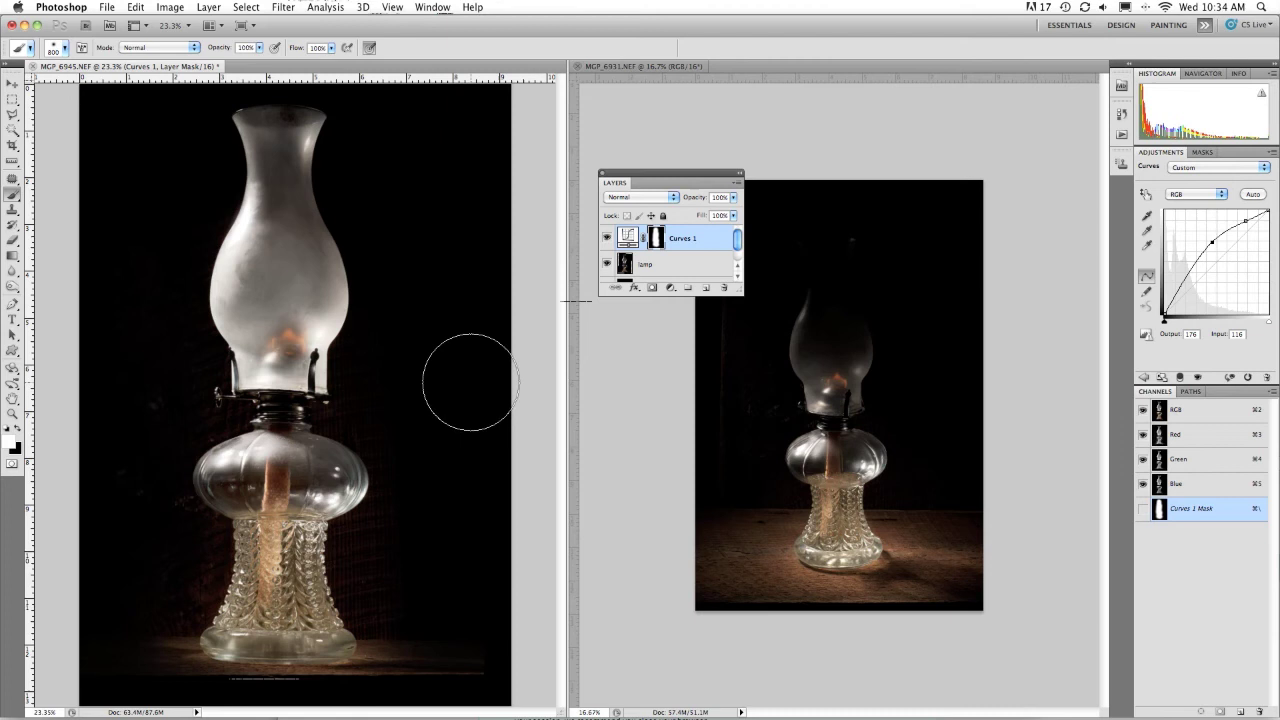
{"action": "key", "text": "BackSpace"}
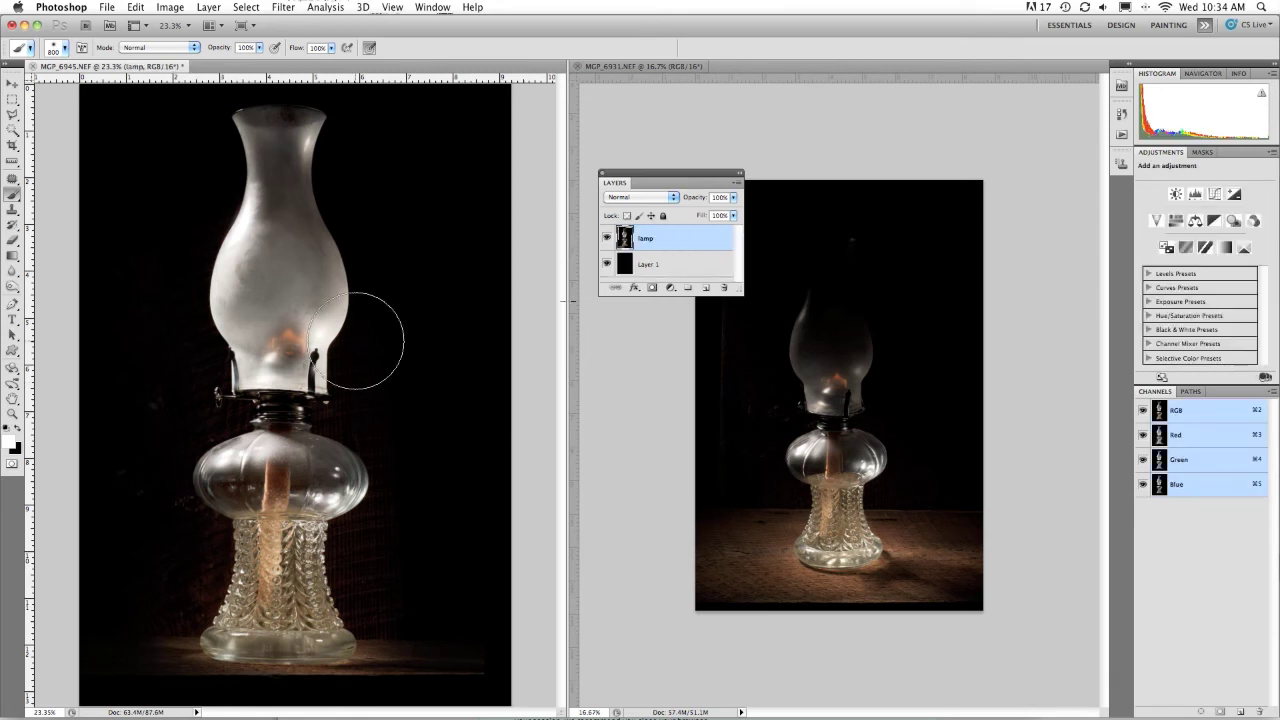
Step: Zoom the lamp glass to 100% actual pixels
{"action": "left_click", "coordinate": [12, 413]}
{"action": "left_click", "coordinate": [237, 268]}
{"action": "left_click", "coordinate": [237, 268]}
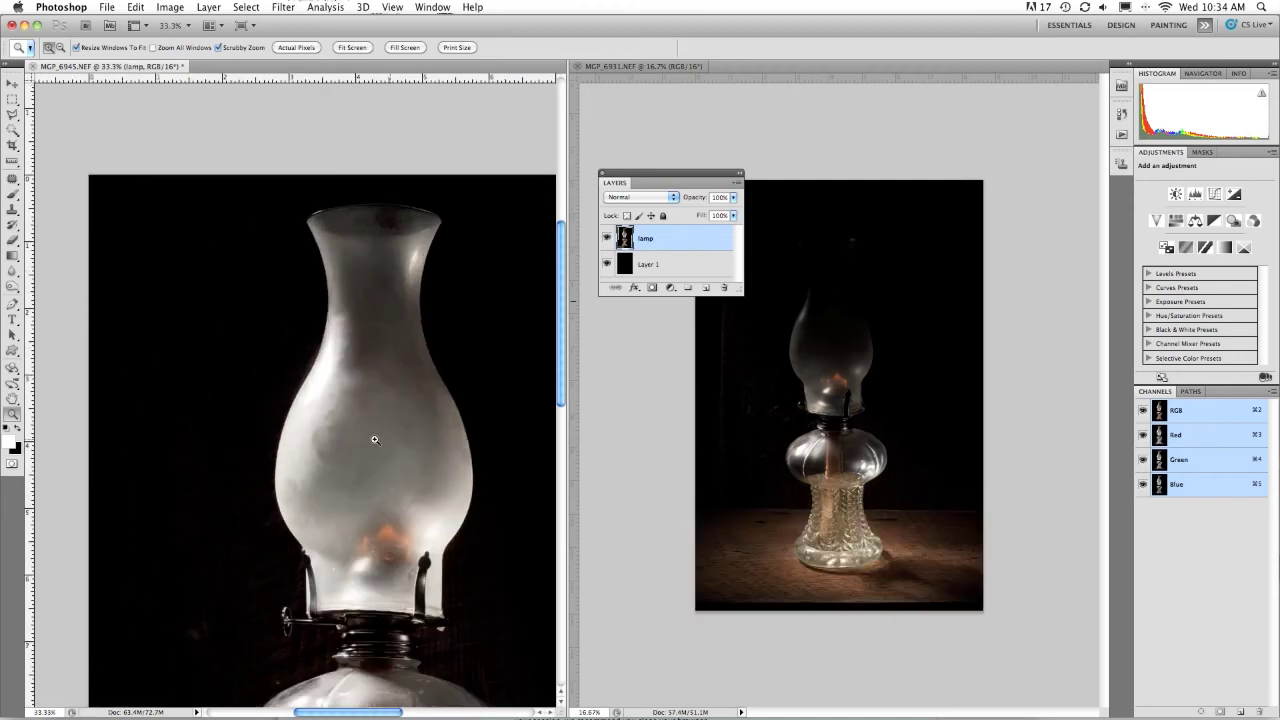
{"action": "double_click", "coordinate": [13, 418]}
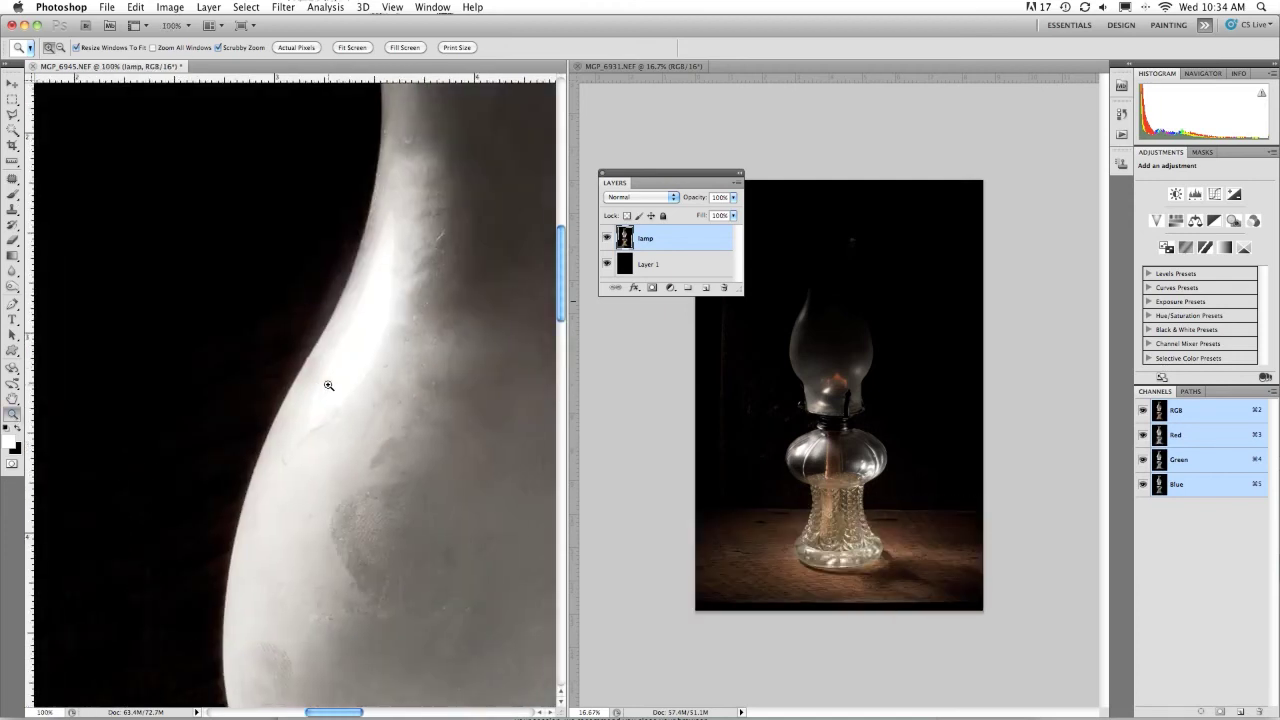
{"action": "scroll", "coordinate": [328, 385], "scroll_direction": "down", "scroll_amount": 5}
{"action": "scroll", "coordinate": [328, 385], "scroll_direction": "right", "scroll_amount": 5}
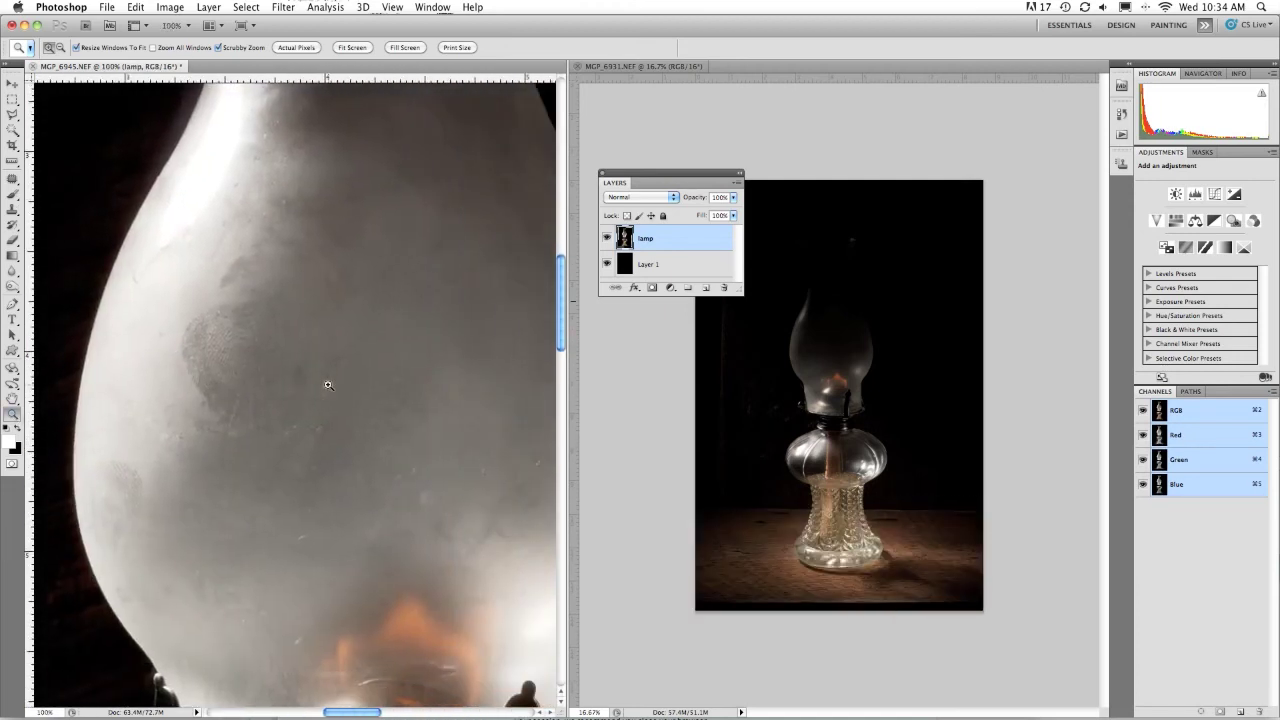
{"action": "scroll", "coordinate": [328, 385], "scroll_direction": "down", "scroll_amount": 2}
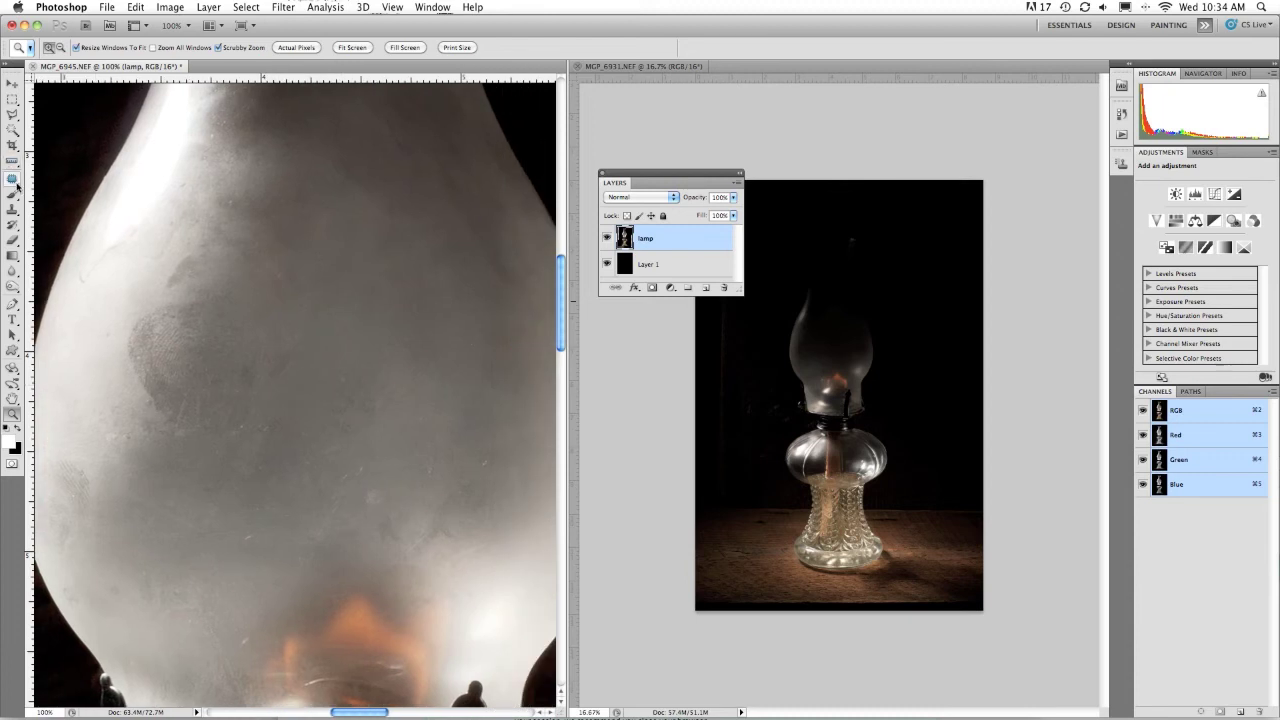
Step: Patch two fingerprint smudges on the frosted glass with nearby clean glass
{"action": "left_click_drag", "start_coordinate": [13, 178], "coordinate": [63, 206]}
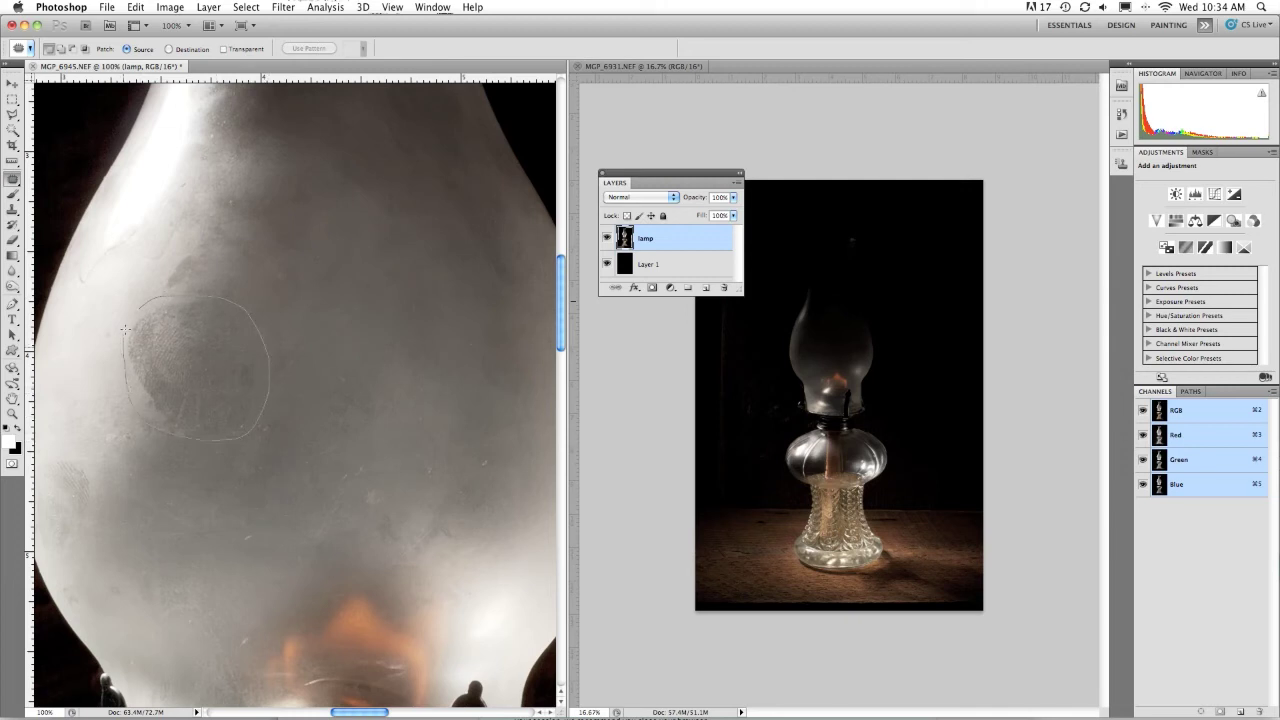
{"action": "left_click_drag", "start_coordinate": [138, 305], "coordinate": [137, 304]}
{"action": "mouse_move", "coordinate": [174, 356]}
{"action": "left_mouse_down"}
{"action": "mouse_move", "coordinate": [216, 261]}
{"action": "mouse_move", "coordinate": [224, 177]}
{"action": "left_mouse_up"}
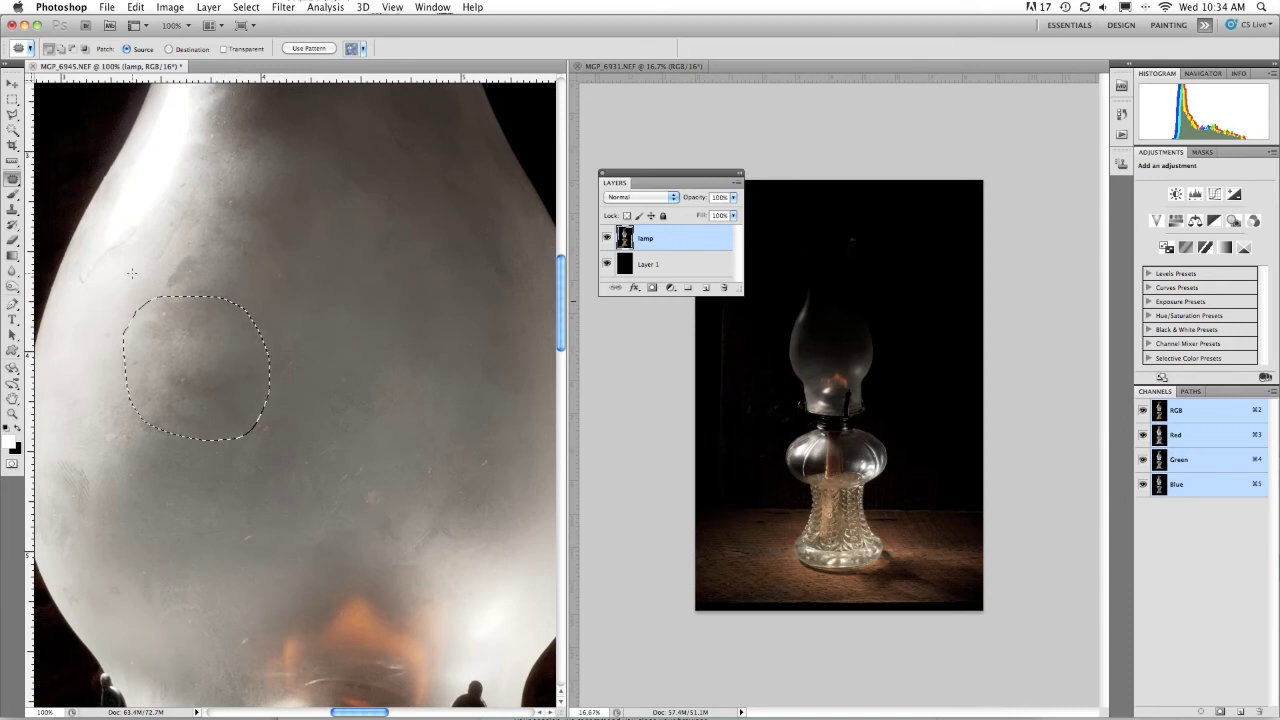
{"action": "scroll", "coordinate": [110, 430], "scroll_direction": "left", "scroll_amount": 3}
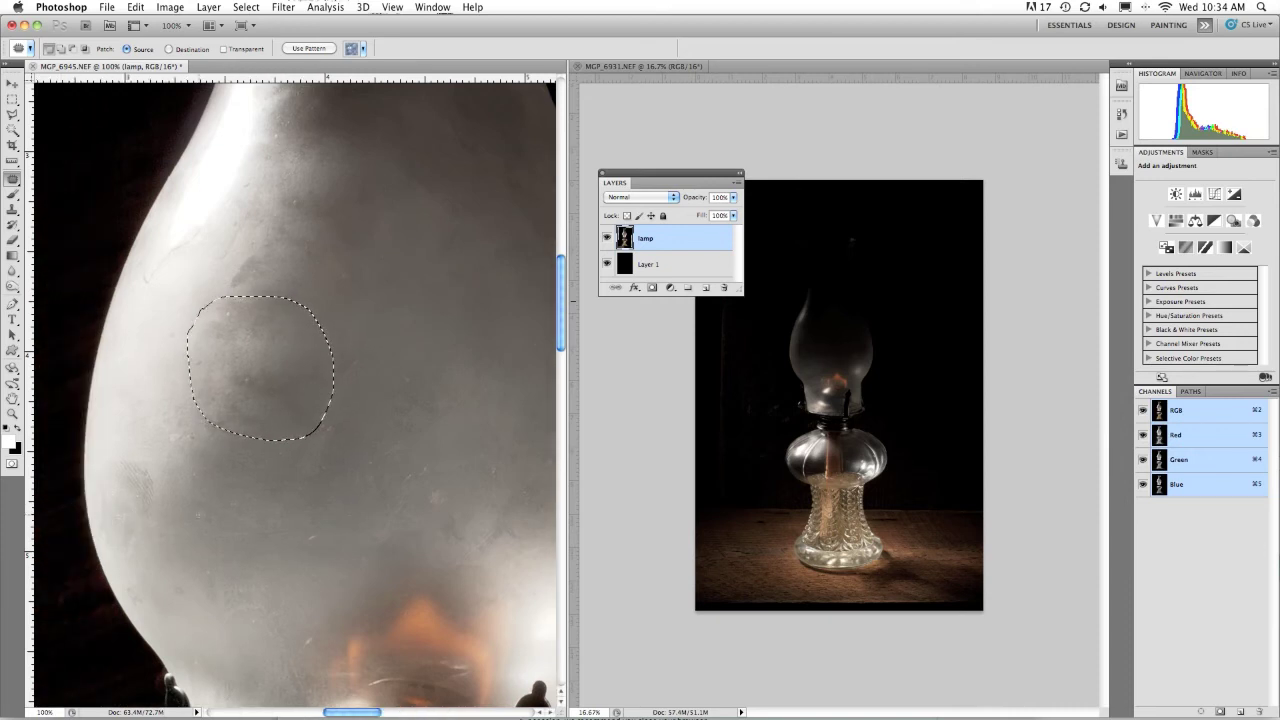
{"action": "key", "text": "super+d"}
{"action": "left_click_drag", "start_coordinate": [156, 515], "coordinate": [168, 352]}
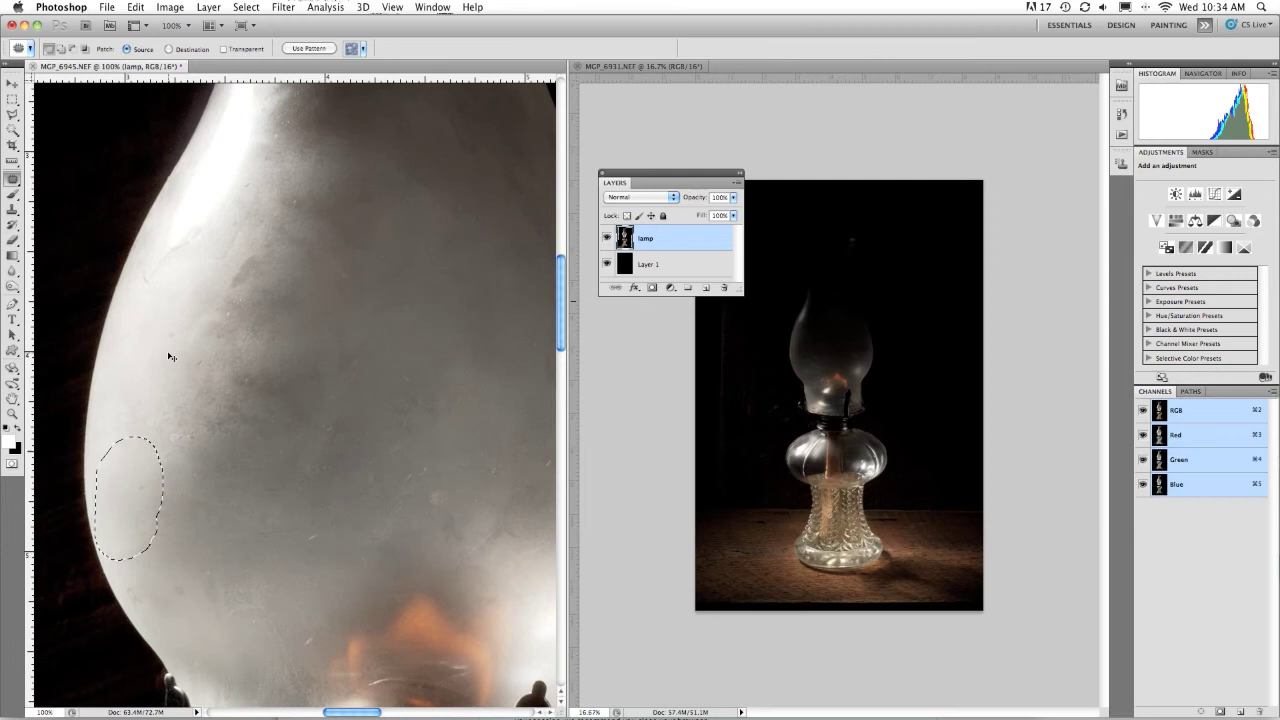
{"action": "key", "text": "super+d"}
Step: Select a mark on the chimney for patching, then deselect
{"action": "scroll", "coordinate": [316, 426], "scroll_direction": "down", "scroll_amount": 5}
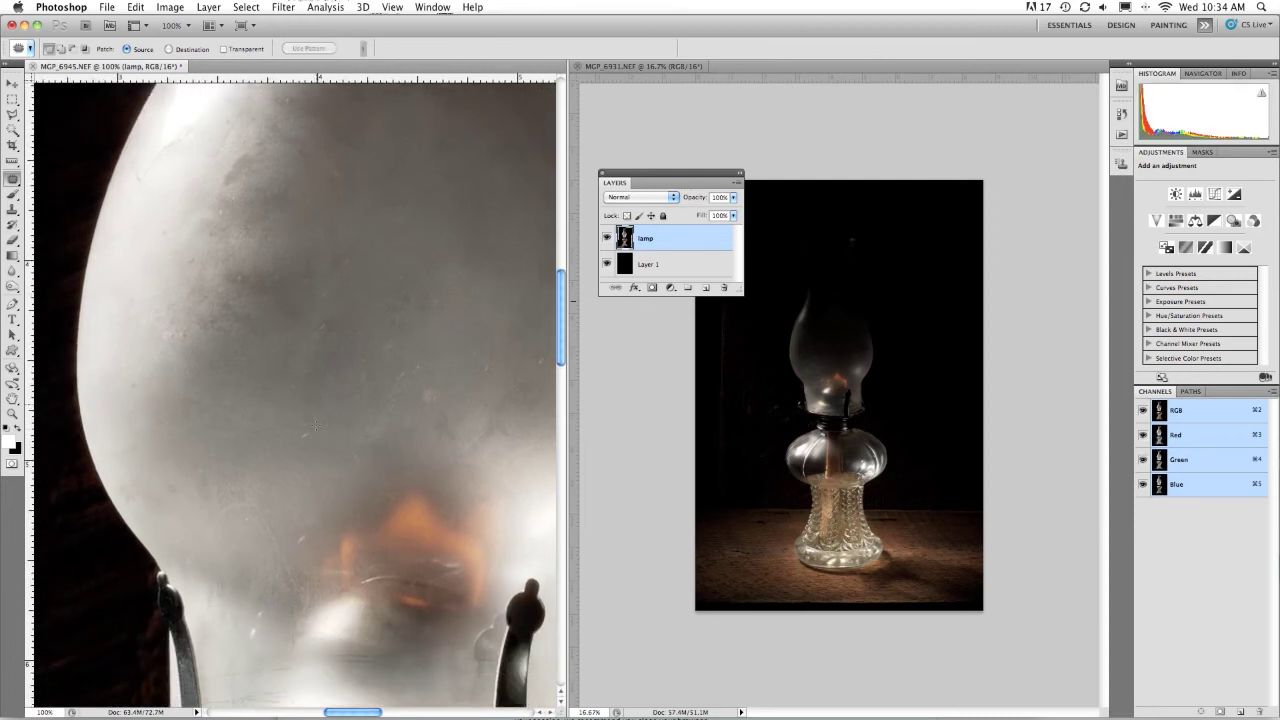
{"action": "scroll", "coordinate": [316, 426], "scroll_direction": "right", "scroll_amount": 5}
{"action": "scroll", "coordinate": [316, 426], "scroll_direction": "up", "scroll_amount": 5}
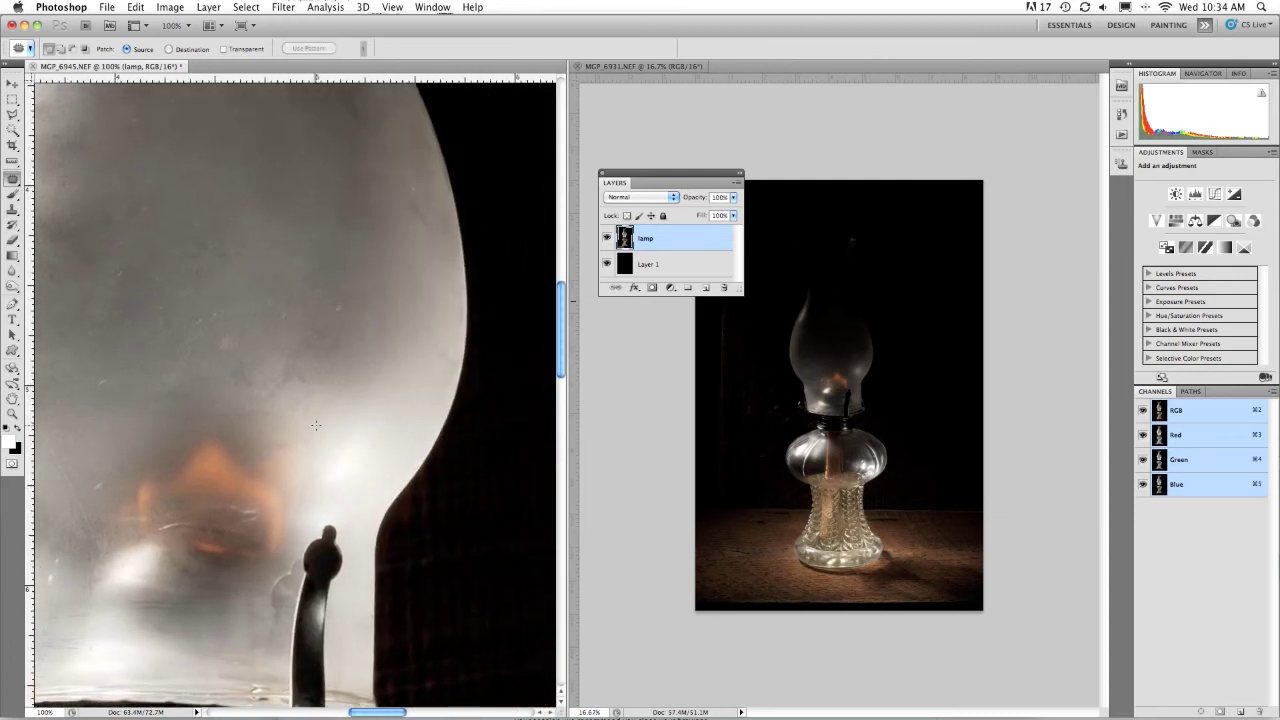
{"action": "scroll", "coordinate": [316, 426], "scroll_direction": "up", "scroll_amount": 5}
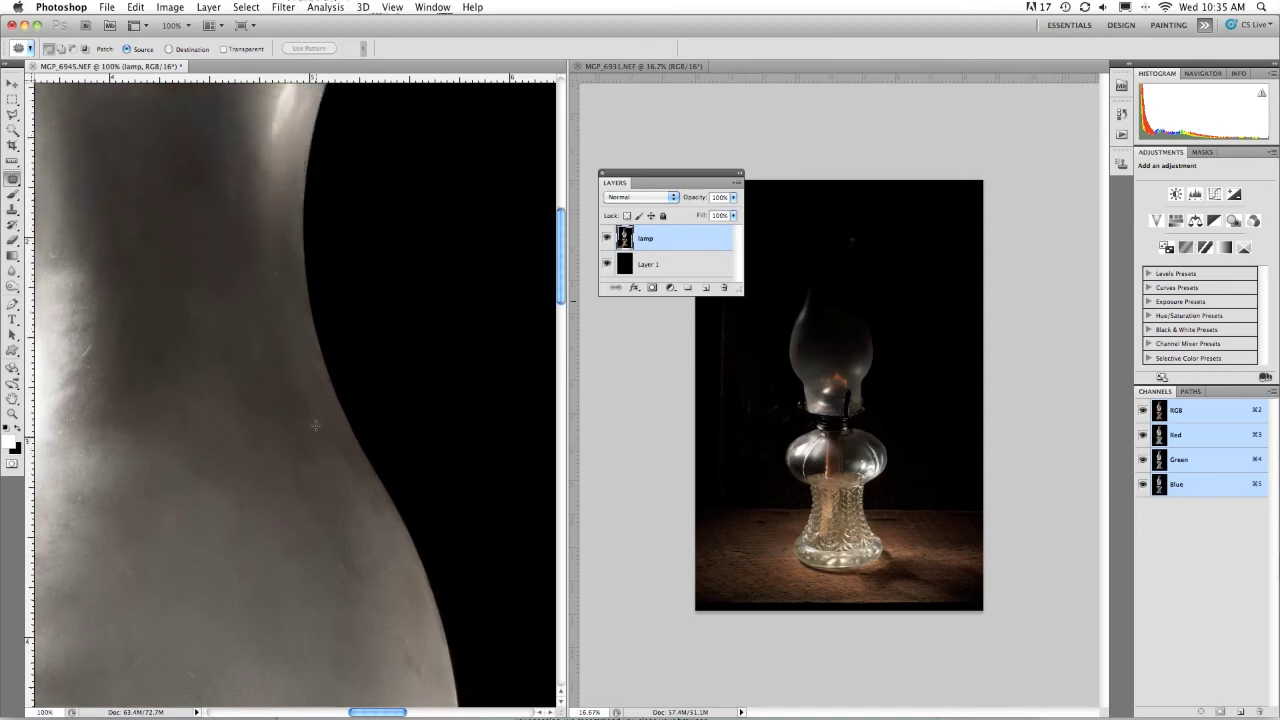
{"action": "scroll", "coordinate": [316, 426], "scroll_direction": "down", "scroll_amount": 5}
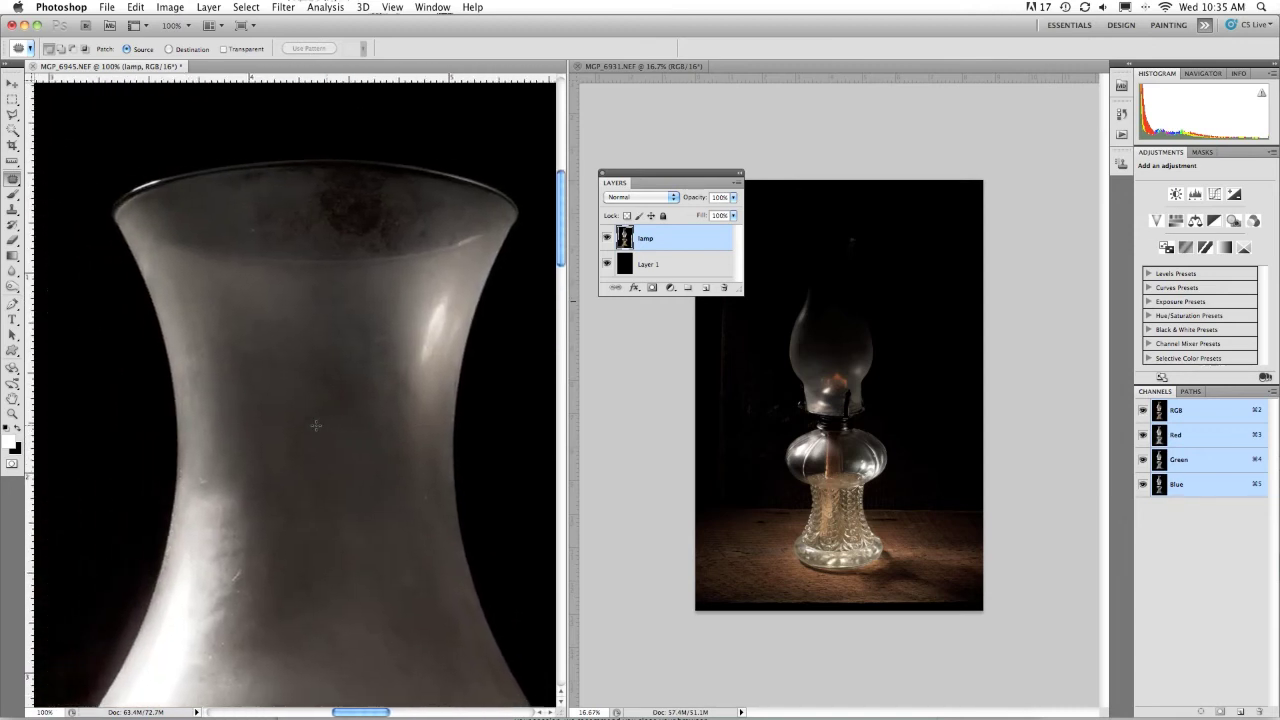
{"action": "scroll", "coordinate": [316, 426], "scroll_direction": "left", "scroll_amount": 1}
{"action": "scroll", "coordinate": [316, 426], "scroll_direction": "down", "scroll_amount": 5}
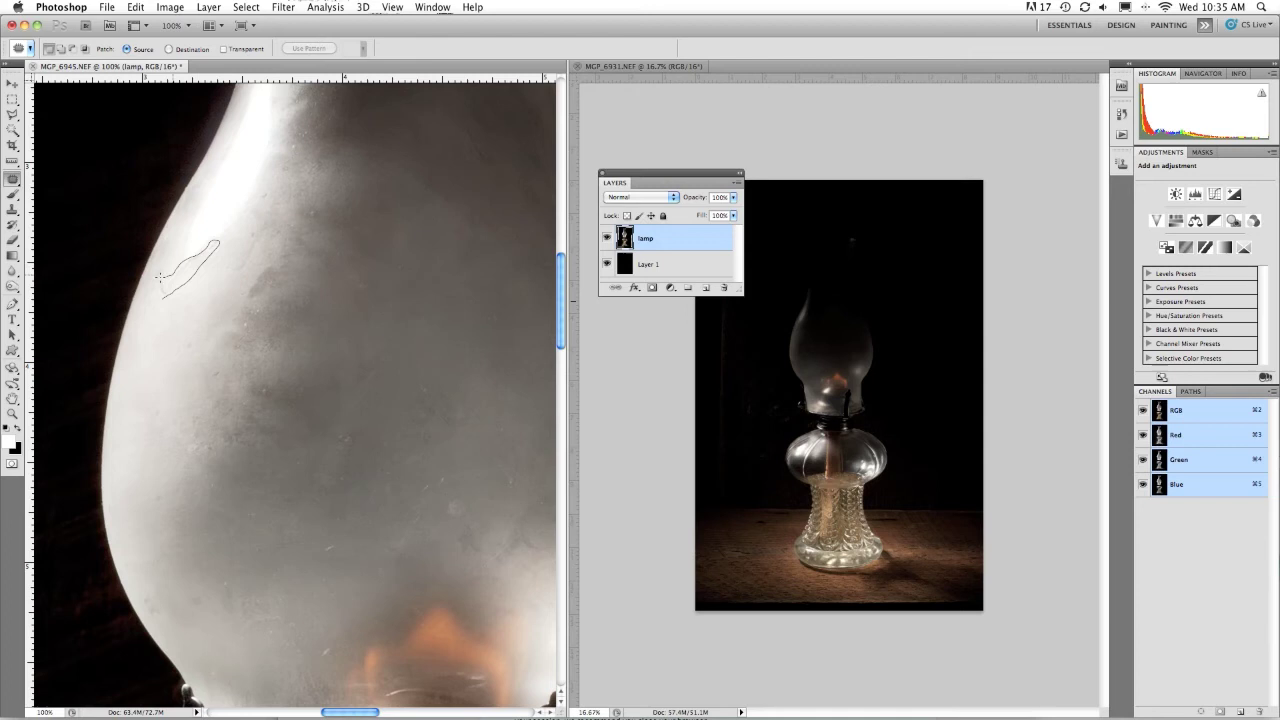
{"action": "left_click_drag", "start_coordinate": [162, 295], "coordinate": [162, 296]}
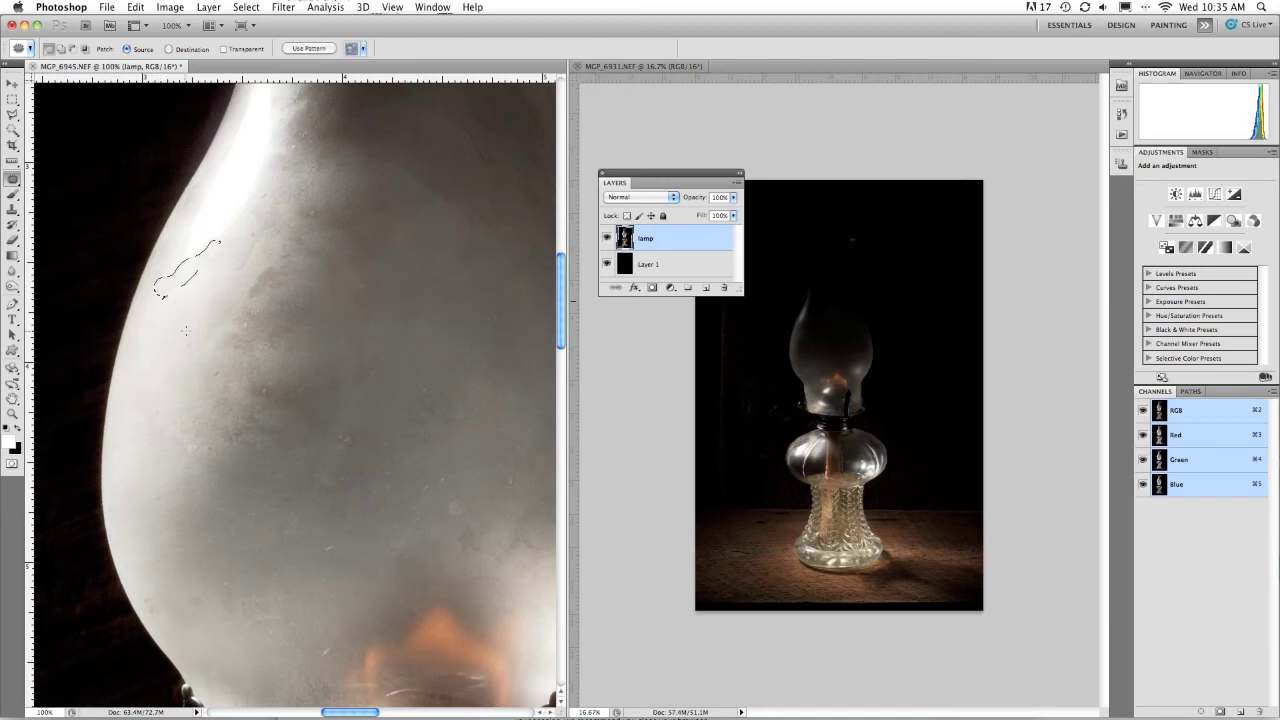
{"action": "key", "text": "cmd+d"}
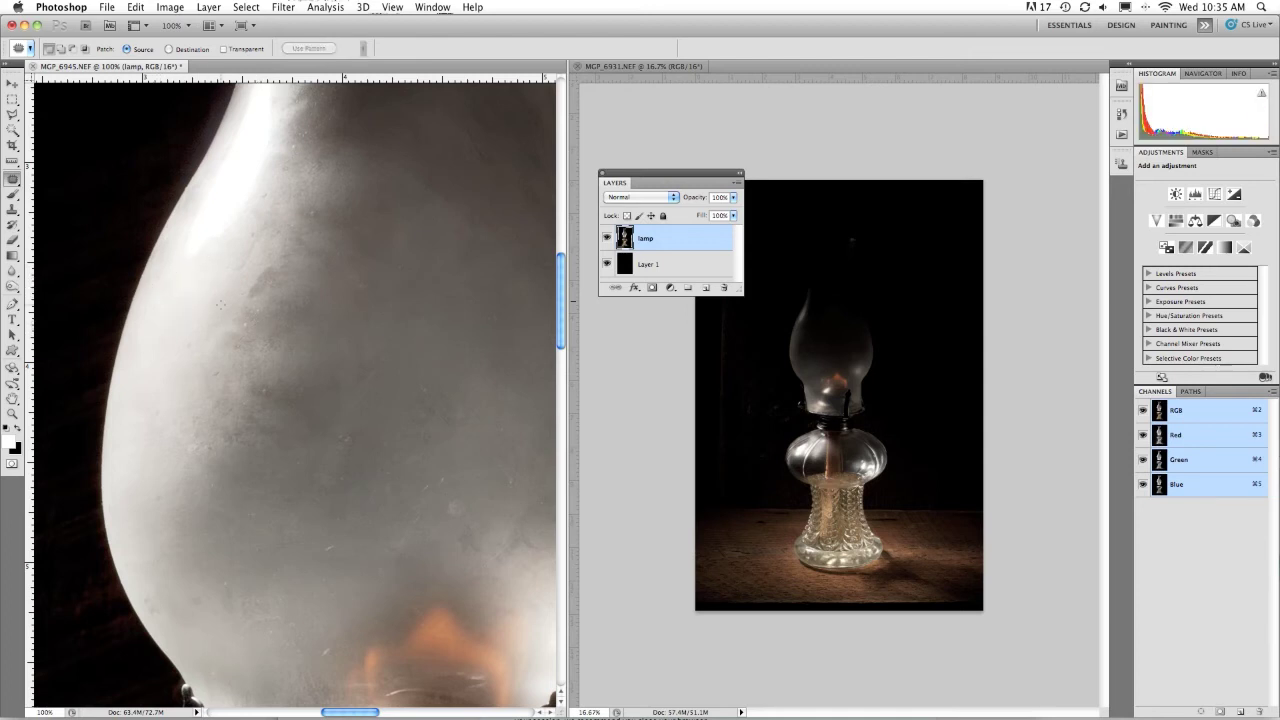
Step: Pan around the lamp glass at 100% to inspect for remaining marks
{"action": "scroll", "coordinate": [223, 306], "scroll_direction": "up", "scroll_amount": 3}
{"action": "scroll", "coordinate": [223, 306], "scroll_direction": "up", "scroll_amount": 3}
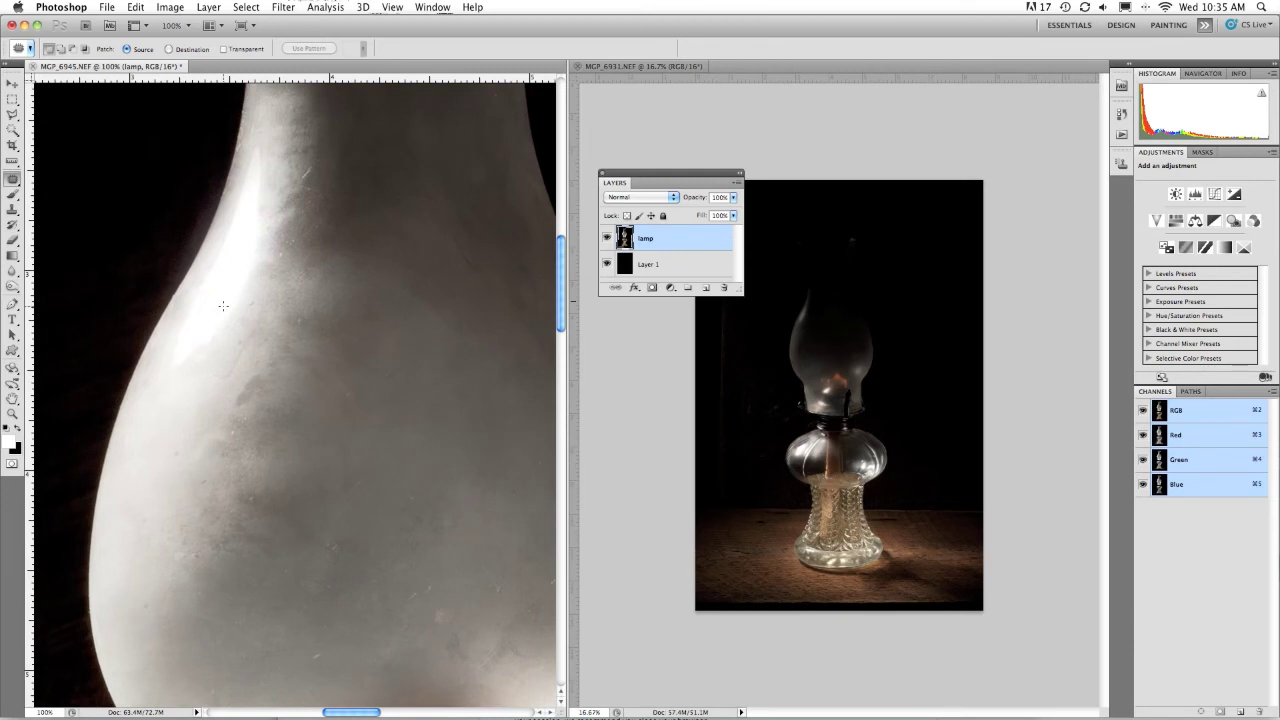
{"action": "scroll", "coordinate": [223, 306], "scroll_direction": "down", "scroll_amount": 10}
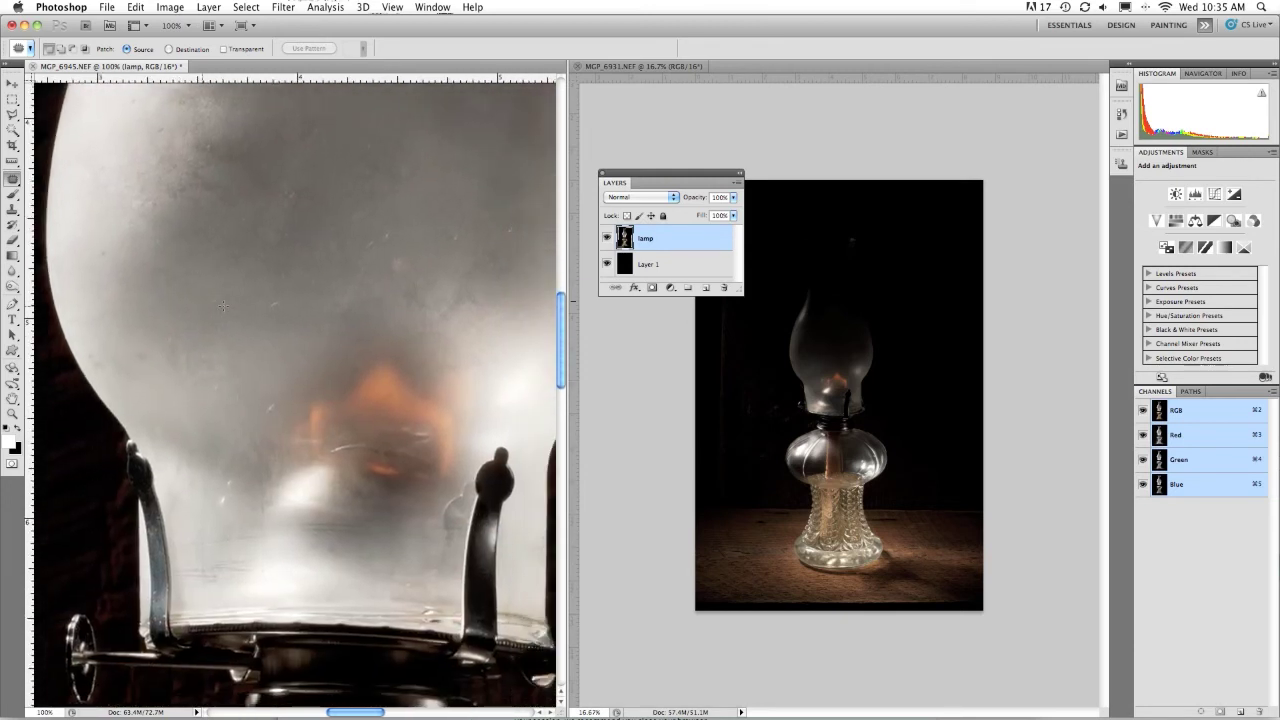
{"action": "scroll", "coordinate": [223, 306], "scroll_direction": "right", "scroll_amount": 2}
{"action": "scroll", "coordinate": [223, 306], "scroll_direction": "left", "scroll_amount": 2}
{"action": "scroll", "coordinate": [223, 306], "scroll_direction": "down", "scroll_amount": 1}
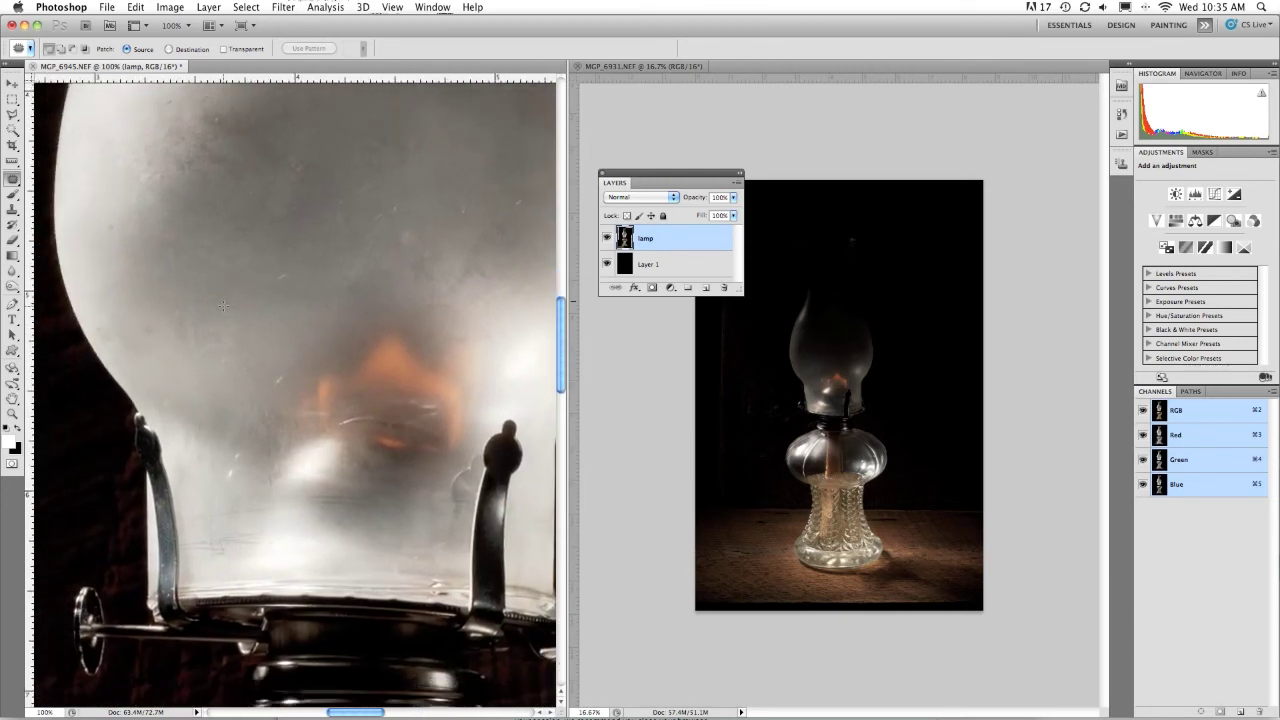
{"action": "scroll", "coordinate": [223, 306], "scroll_direction": "right", "scroll_amount": 4}
{"action": "scroll", "coordinate": [223, 306], "scroll_direction": "down", "scroll_amount": 1}
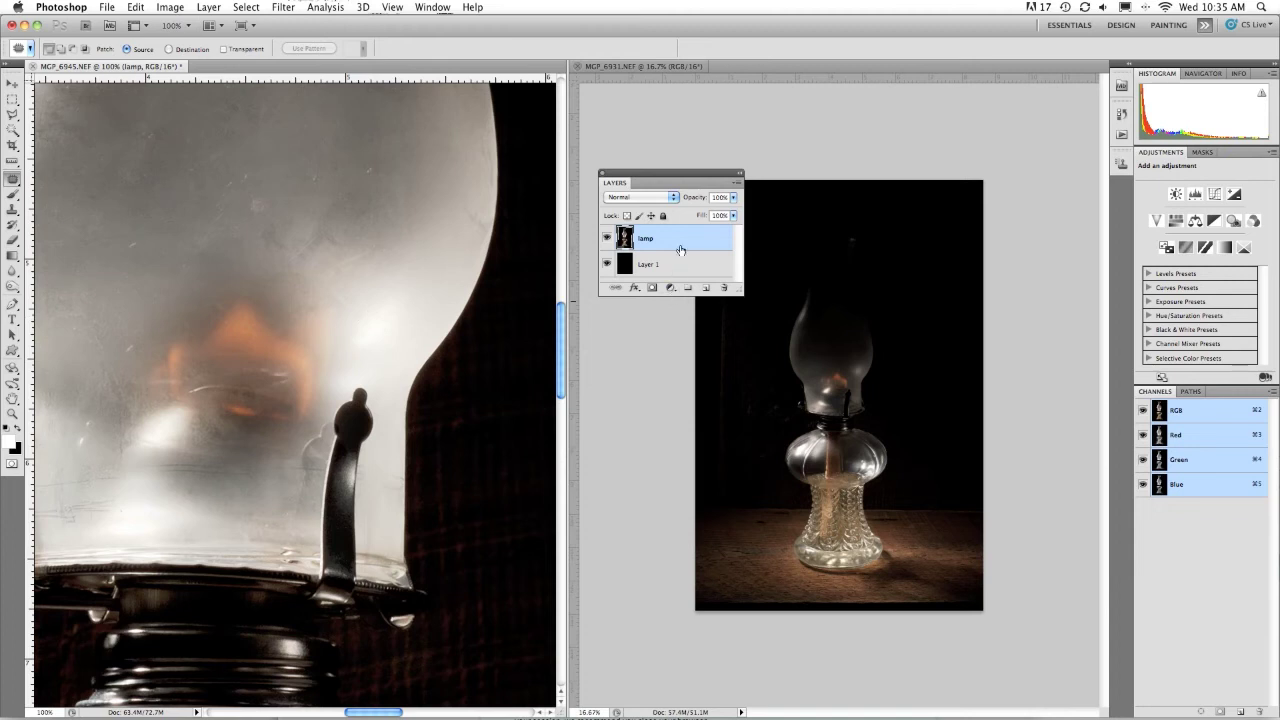
Step: Merge the lamp layer down into Layer 1
{"action": "key", "text": "super+e"}
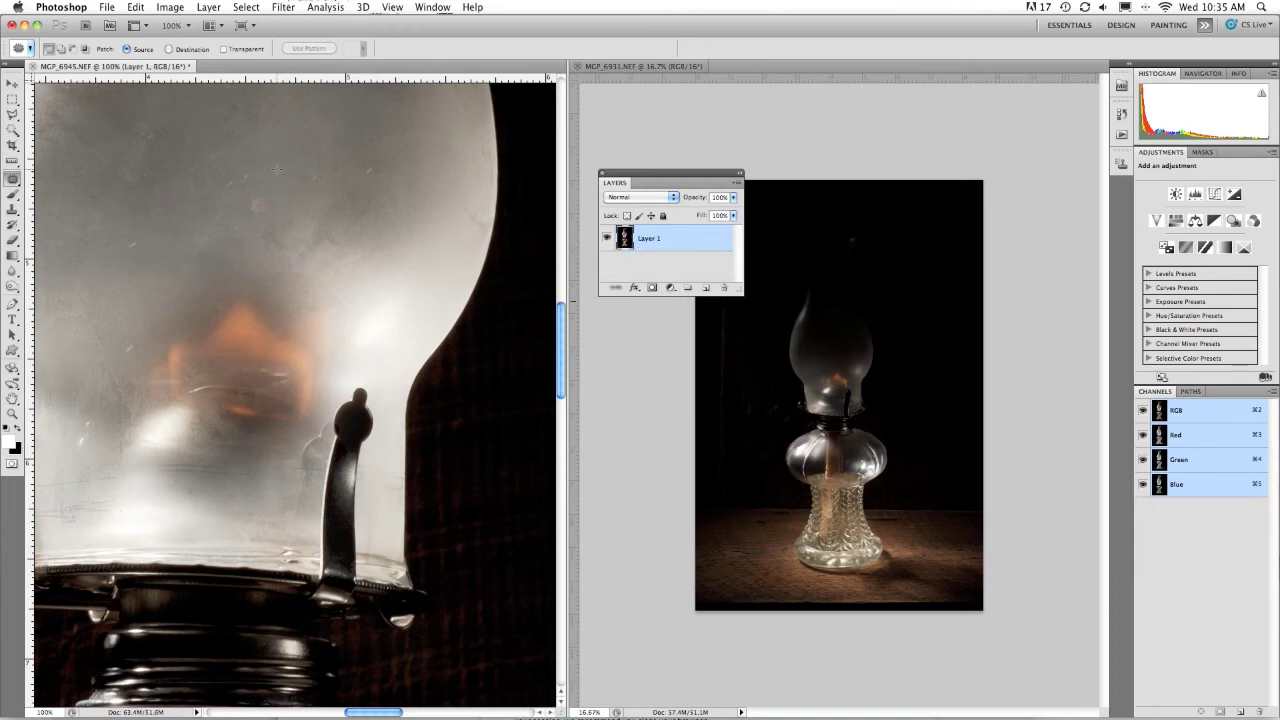
{"action": "scroll", "coordinate": [276, 168], "scroll_direction": "up", "scroll_amount": 5}
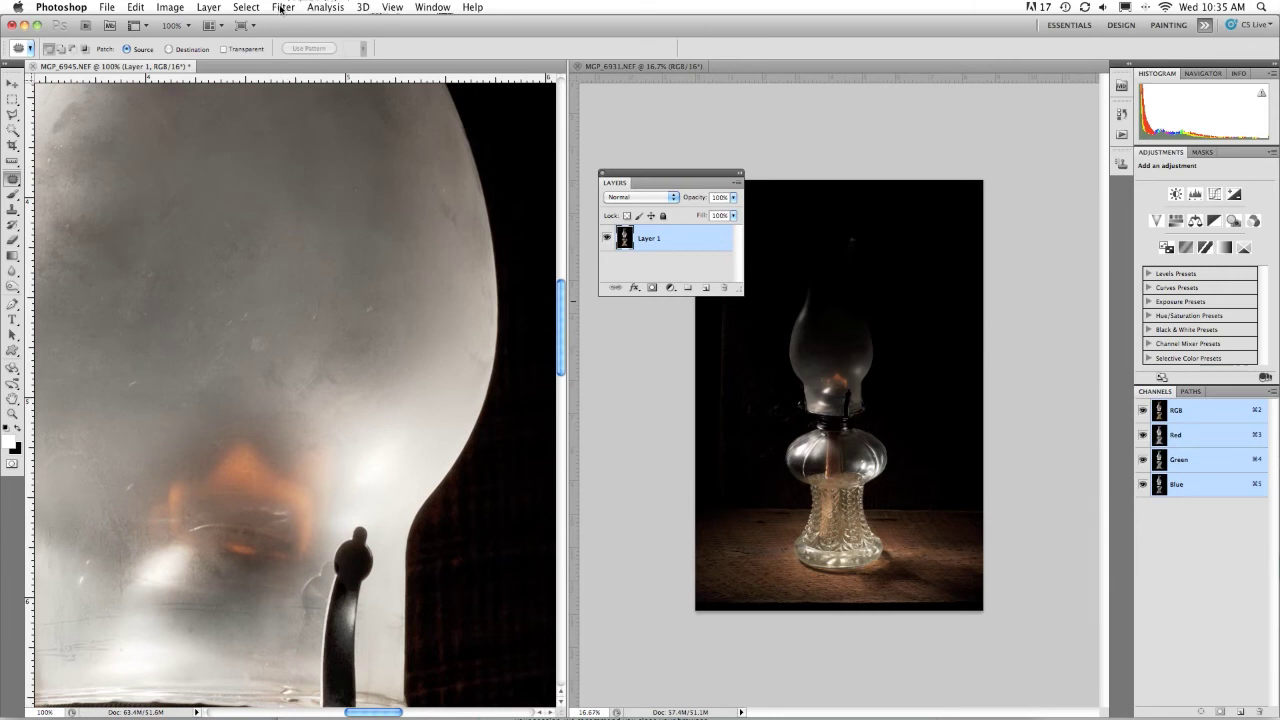
{"action": "left_click", "coordinate": [283, 8]}
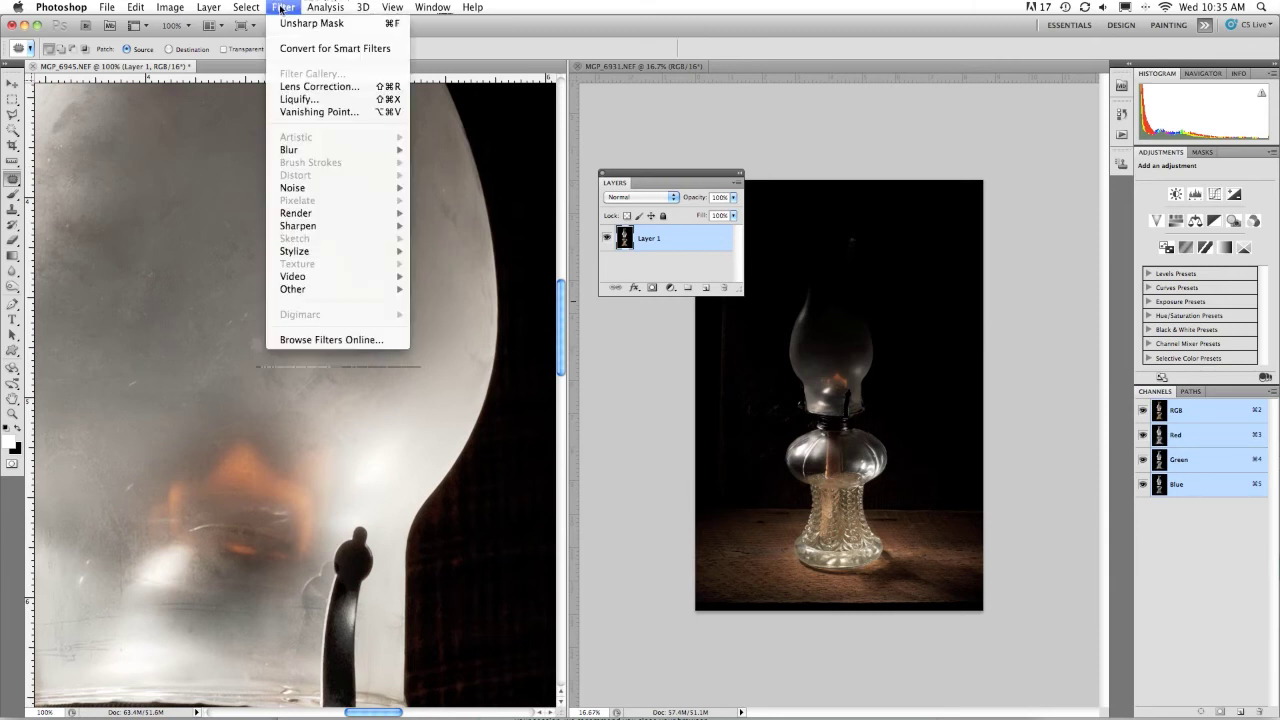
{"action": "left_click", "coordinate": [299, 100]}
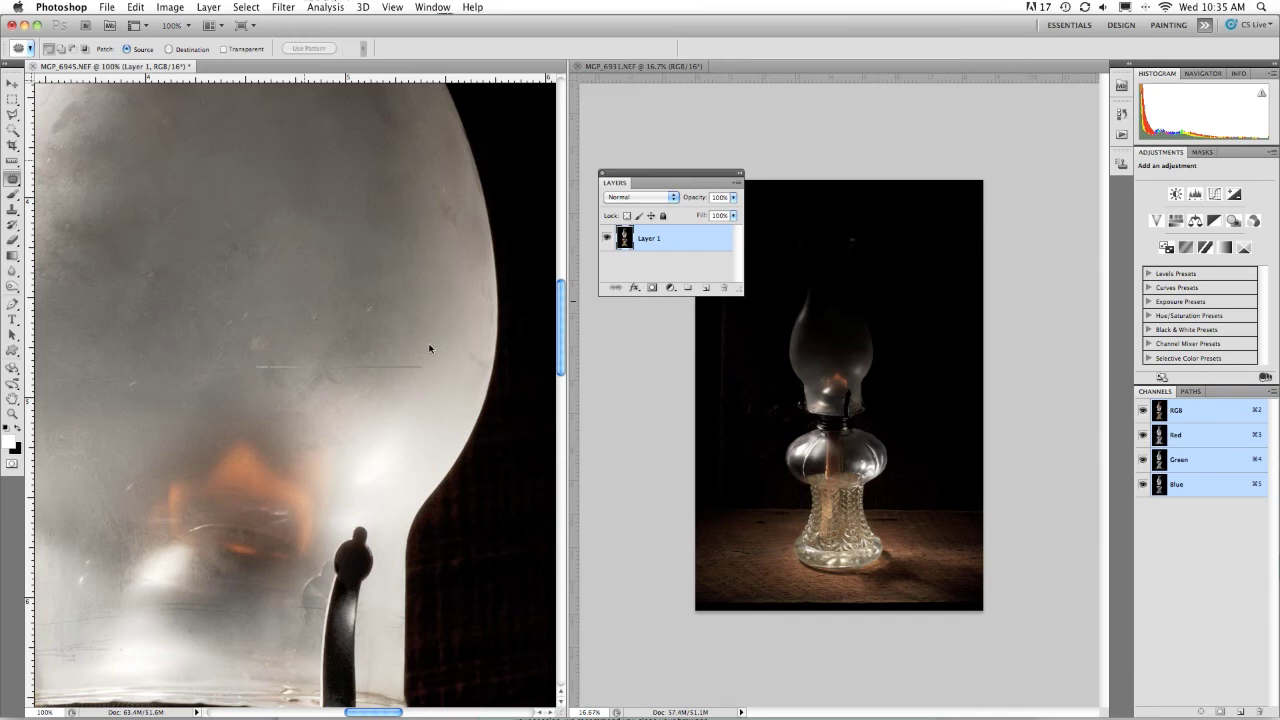
Step: Open Liquify, zoom in on the lamp globe, and pick a small Forward Warp brush
{"action": "key", "text": "super+shift+x"}
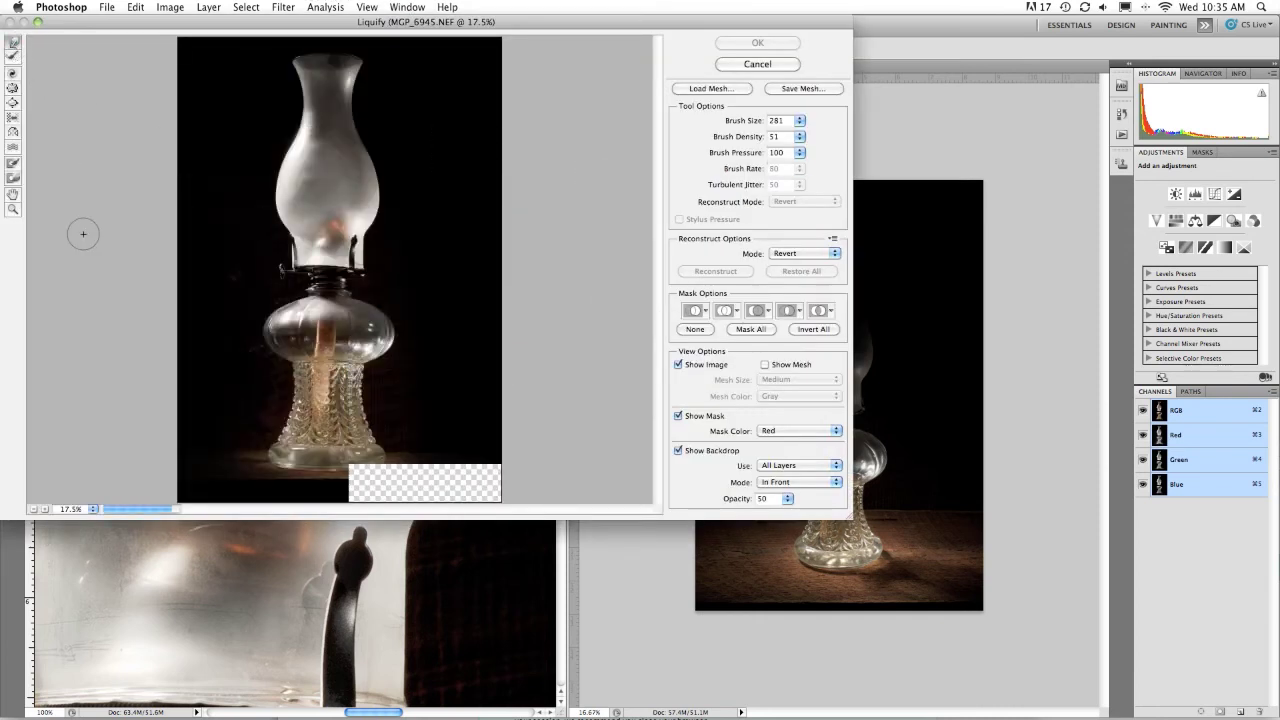
{"action": "left_click", "coordinate": [13, 209]}
{"action": "left_click", "coordinate": [329, 251]}
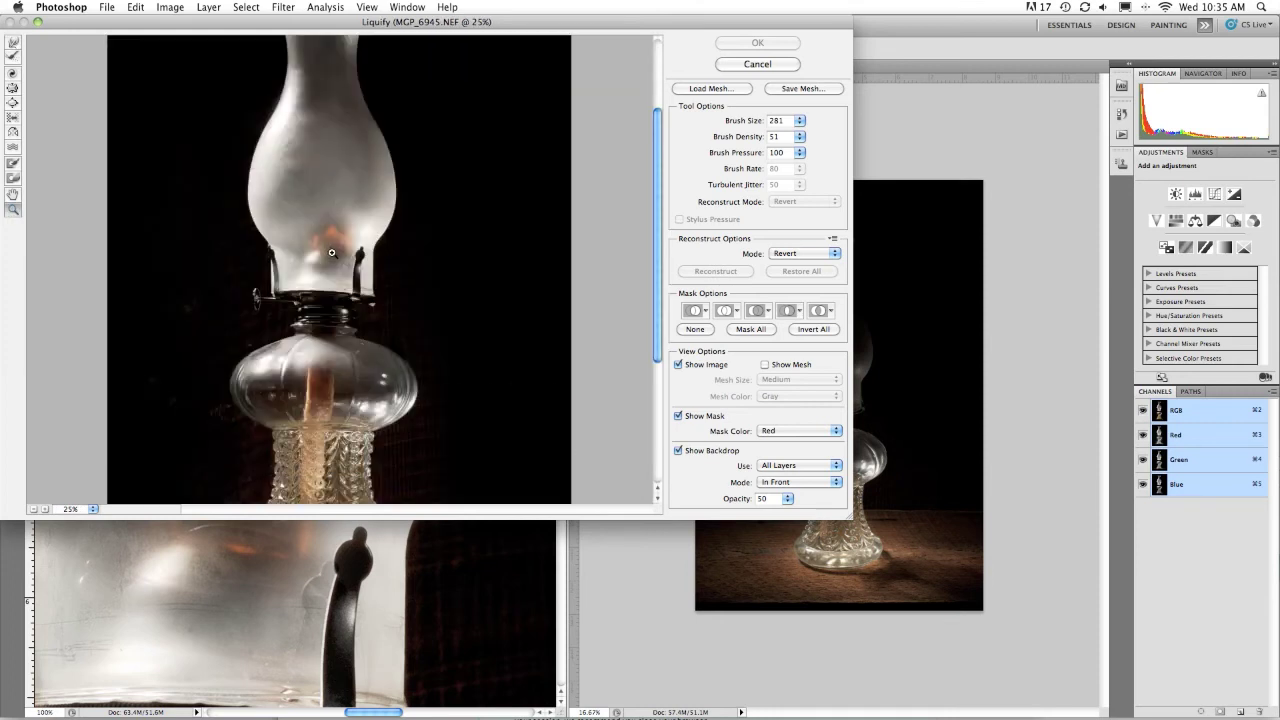
{"action": "left_click", "coordinate": [331, 254]}
{"action": "left_click", "coordinate": [332, 254]}
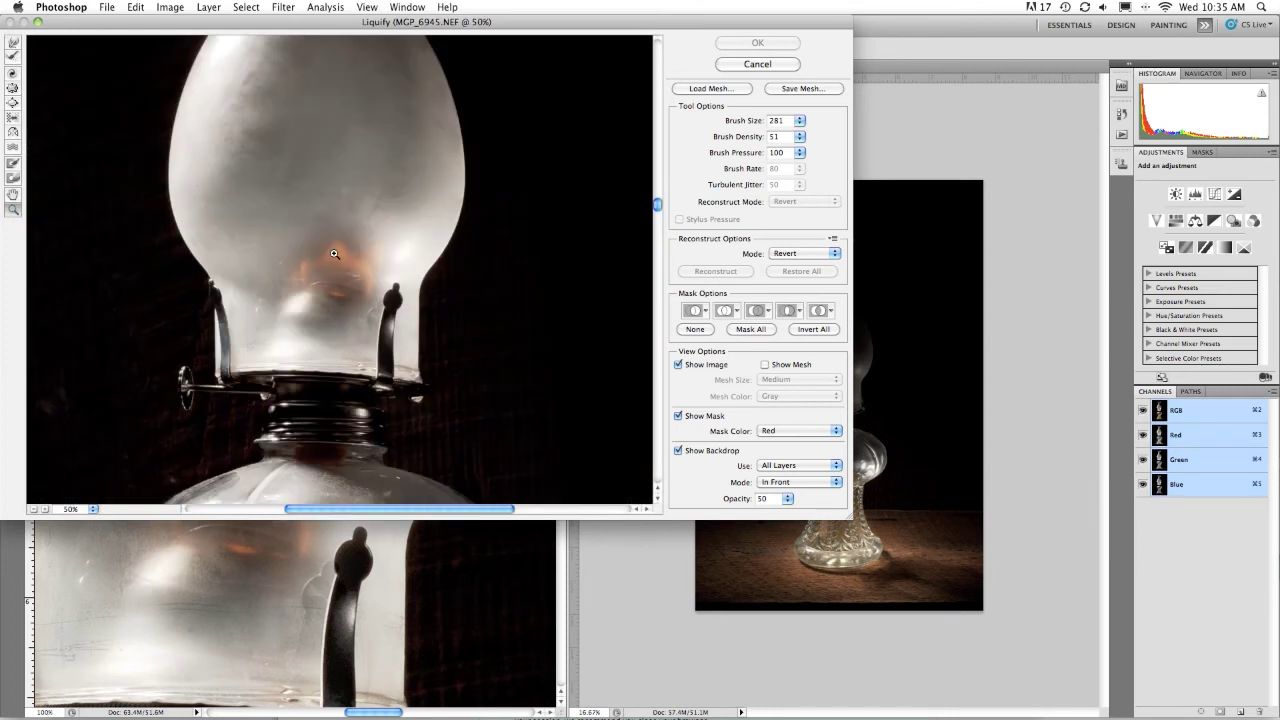
{"action": "left_click", "coordinate": [334, 254]}
{"action": "left_click", "coordinate": [13, 42]}
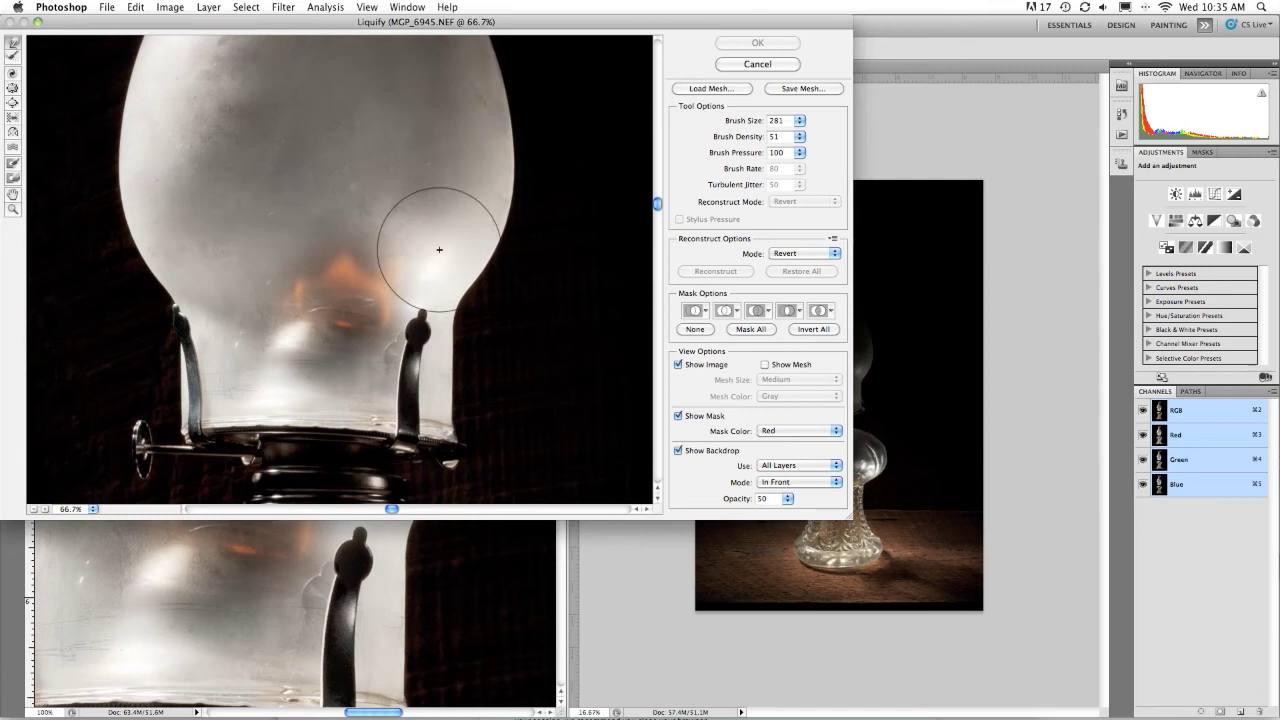
{"action": "key", "text": "bracketleft"}
{"action": "key", "text": "bracketleft"}
{"action": "key", "text": "bracketleft"}
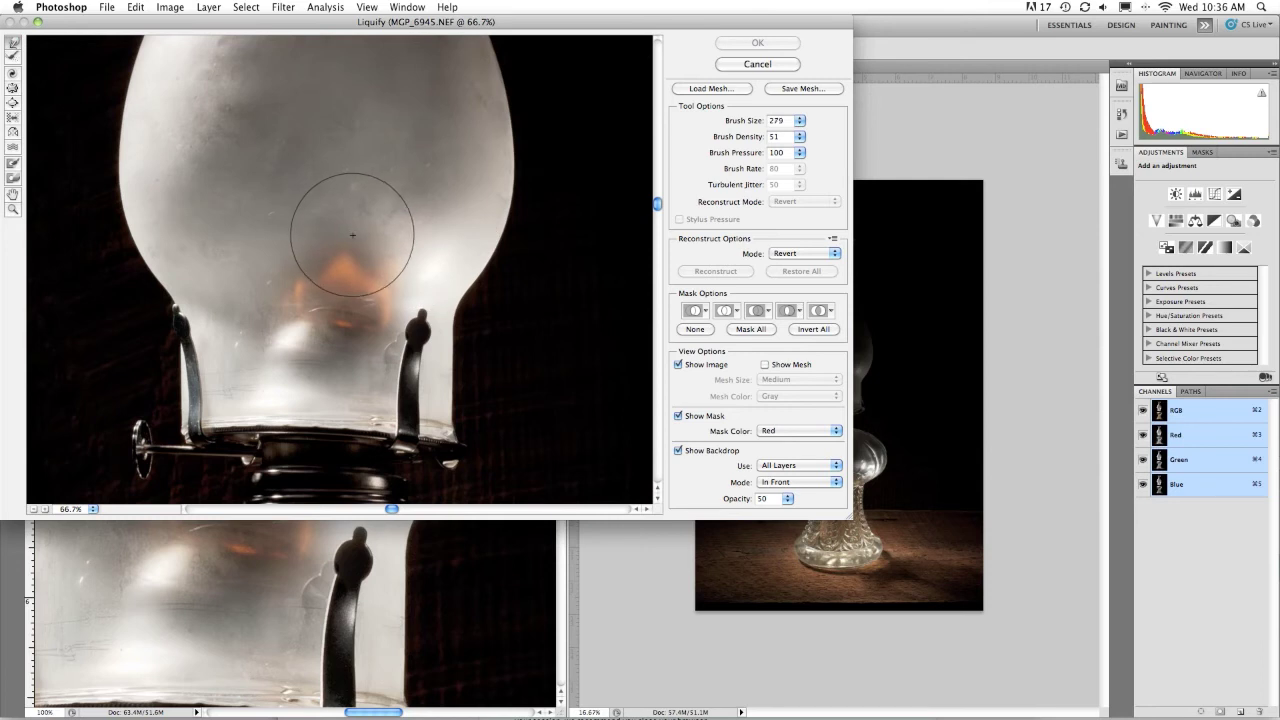
{"action": "key", "text": "bracketleft"}
{"action": "key", "text": "bracketleft"}
{"action": "key", "text": "bracketleft"}
{"action": "key", "text": "bracketleft"}
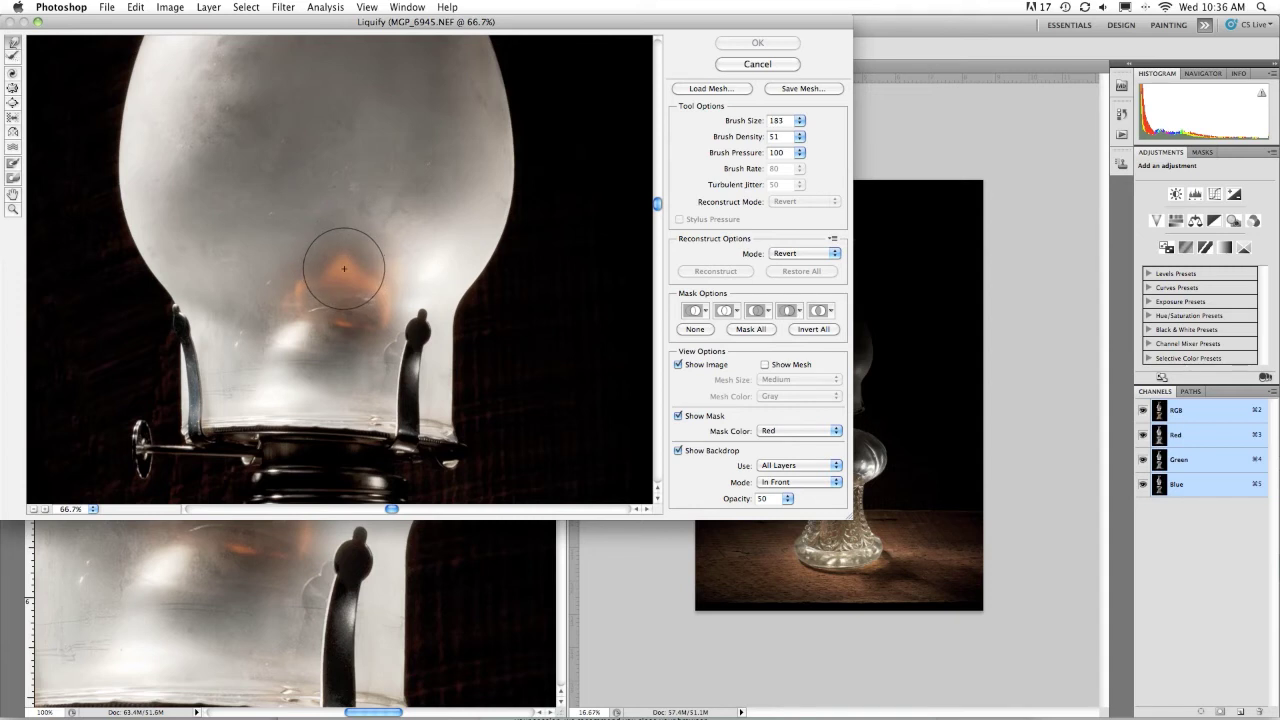
{"action": "key", "text": "bracketleft"}
{"action": "key", "text": "bracketleft"}
{"action": "key", "text": "bracketleft"}
{"action": "key", "text": "bracketleft"}
{"action": "key", "text": "bracketleft"}
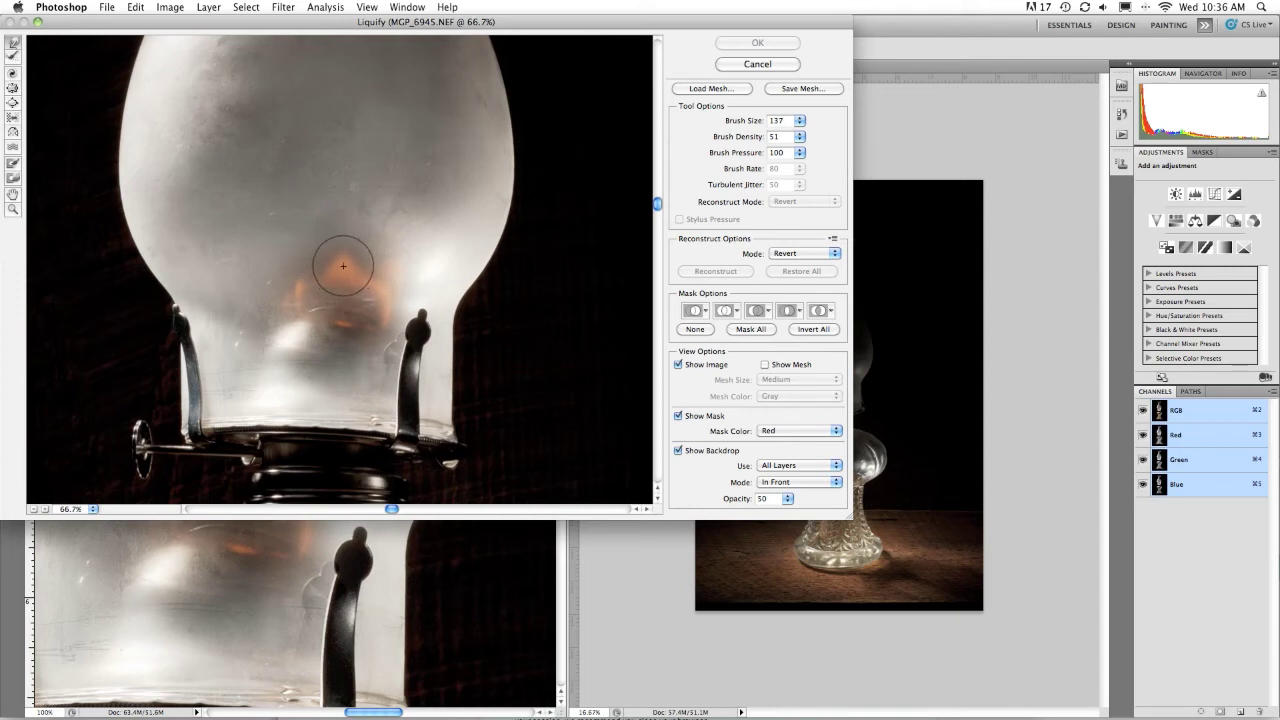
Step: Warp the flame upward into a taller, pointed flame and apply the Liquify change
{"action": "mouse_move", "coordinate": [343, 263]}
{"action": "left_mouse_down"}
{"action": "mouse_move", "coordinate": [361, 205]}
{"action": "mouse_move", "coordinate": [348, 152]}
{"action": "left_mouse_up"}
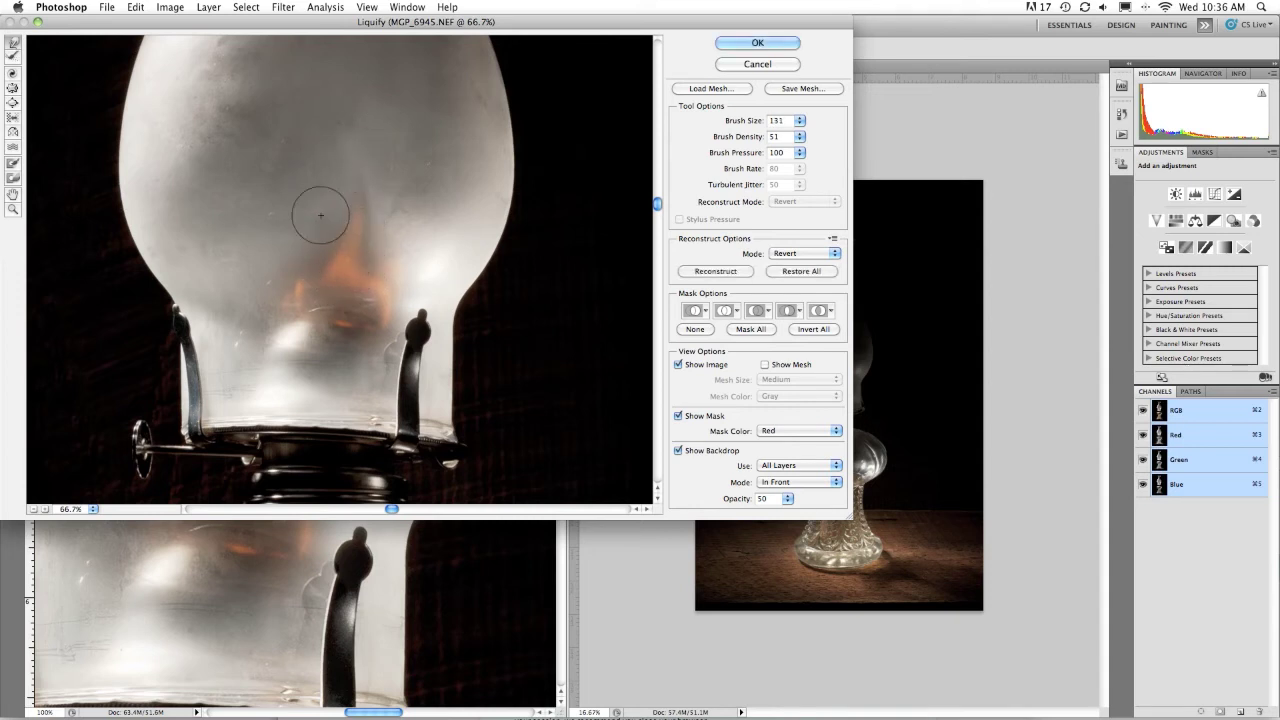
{"action": "mouse_move", "coordinate": [306, 266]}
{"action": "left_mouse_down"}
{"action": "mouse_move", "coordinate": [387, 275]}
{"action": "mouse_move", "coordinate": [373, 271]}
{"action": "mouse_move", "coordinate": [343, 157]}
{"action": "left_mouse_up"}
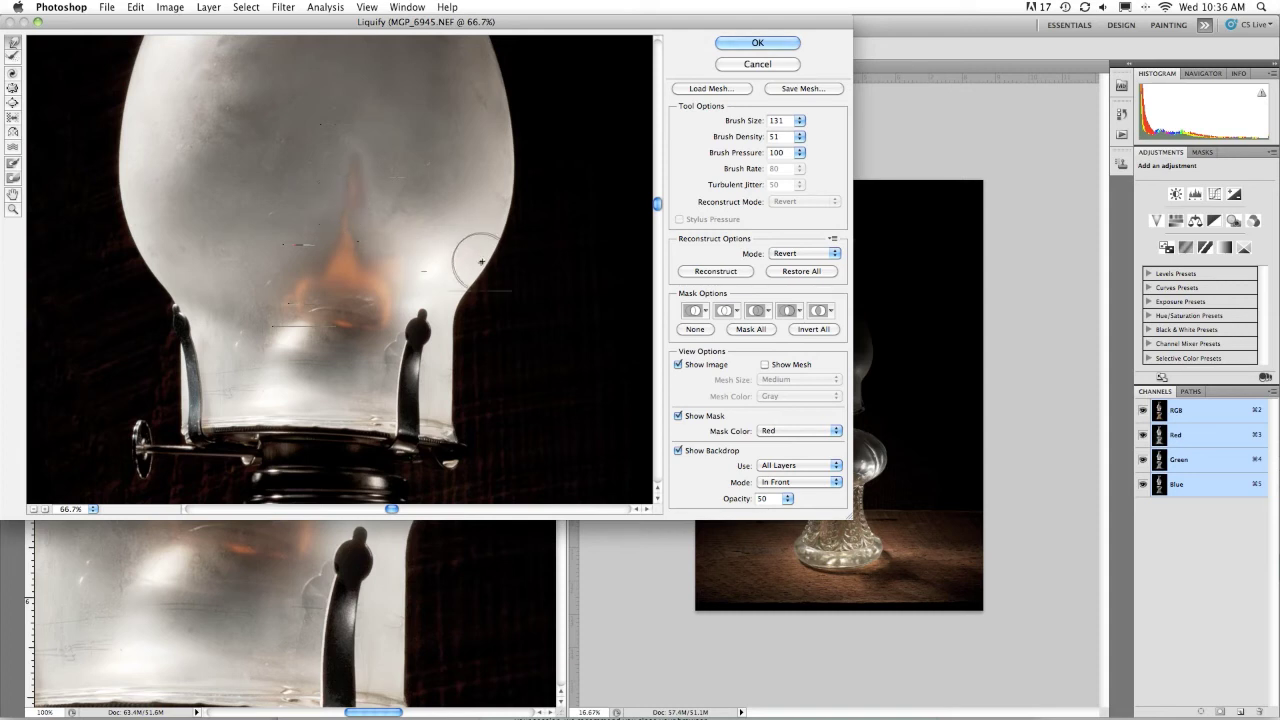
{"action": "left_click", "coordinate": [13, 59]}
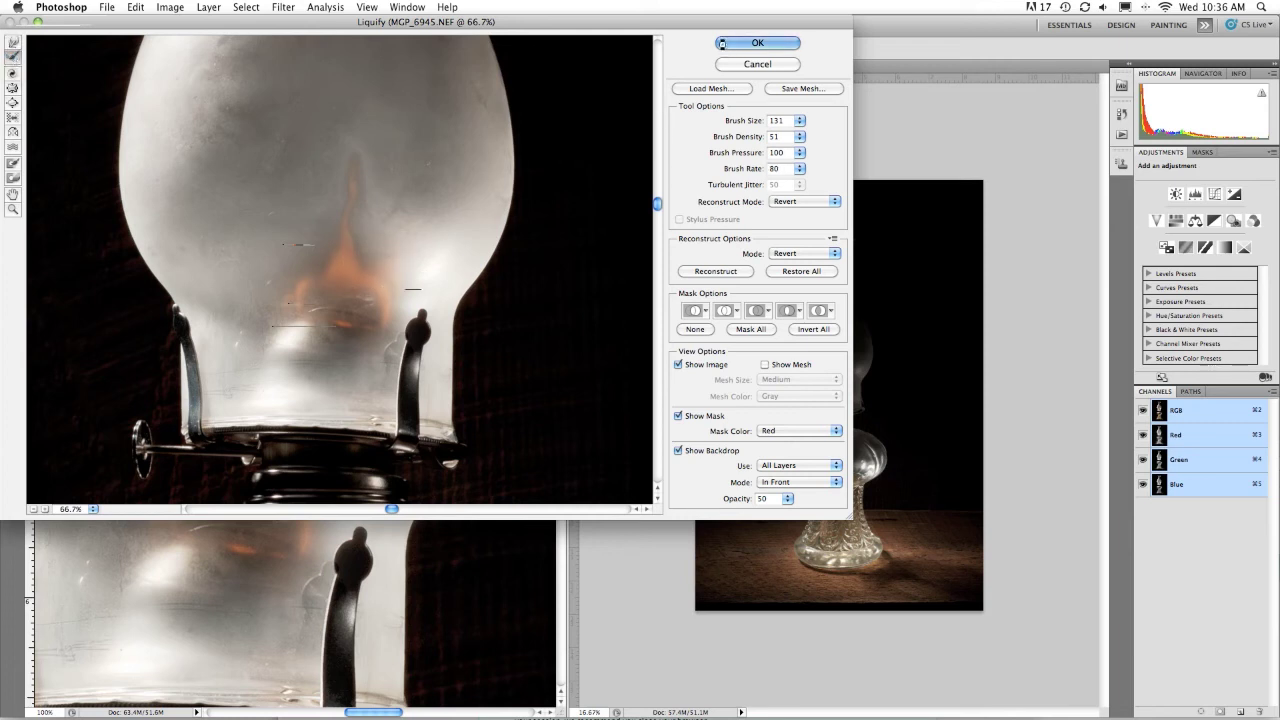
{"action": "key", "text": "Return"}
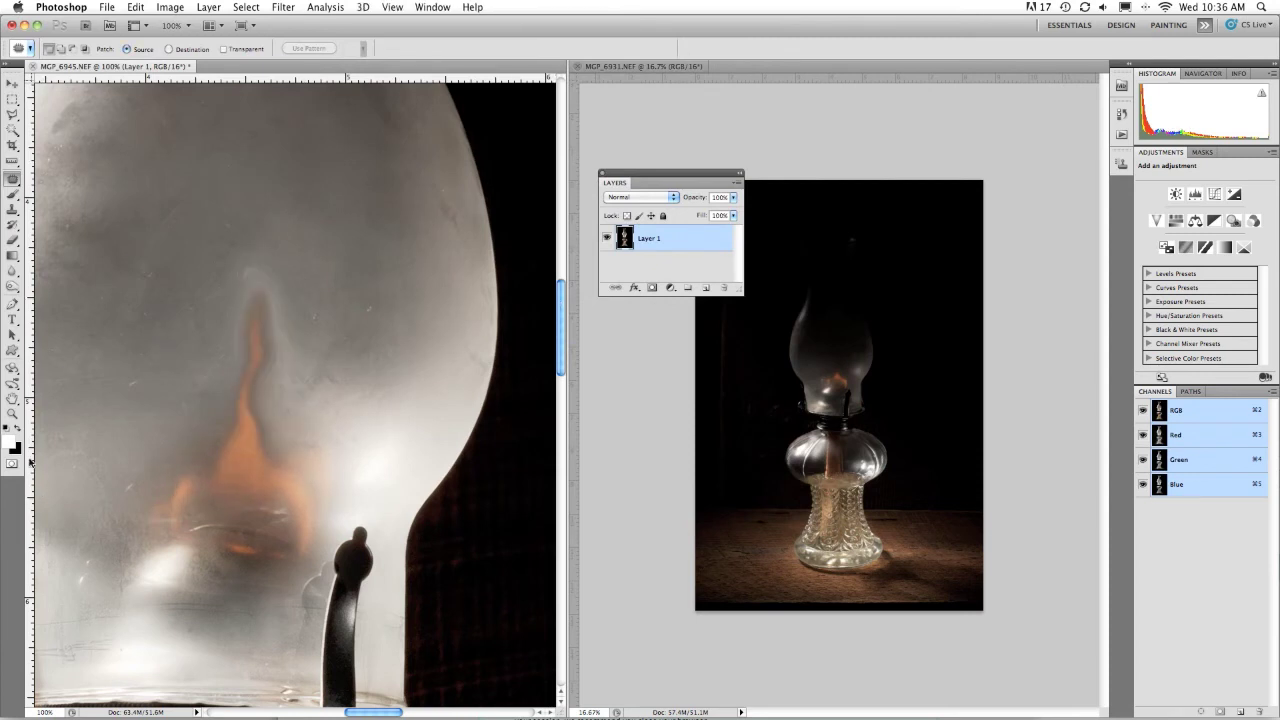
Step: Fit the photo on screen, add an empty Layer 2 above Layer 1, and open the foreground colour picker
{"action": "double_click", "coordinate": [12, 398]}
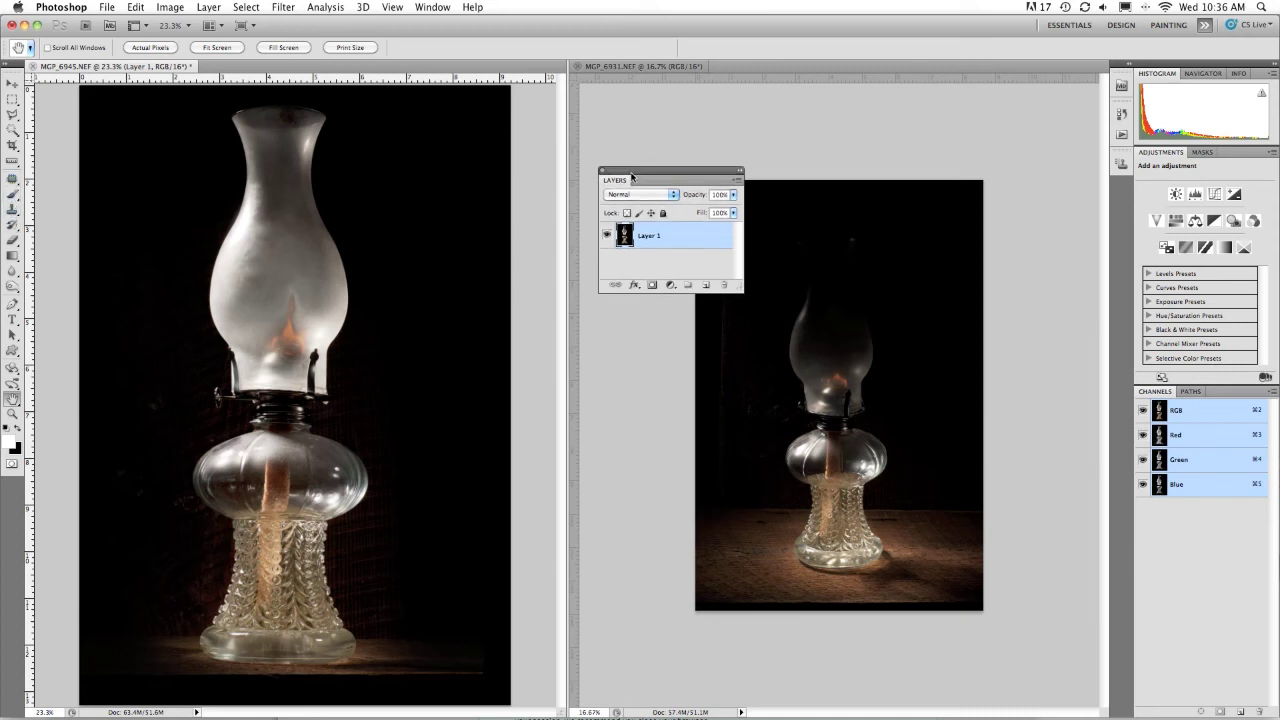
{"action": "left_click_drag", "start_coordinate": [632, 180], "coordinate": [626, 162]}
{"action": "left_click", "coordinate": [701, 270]}
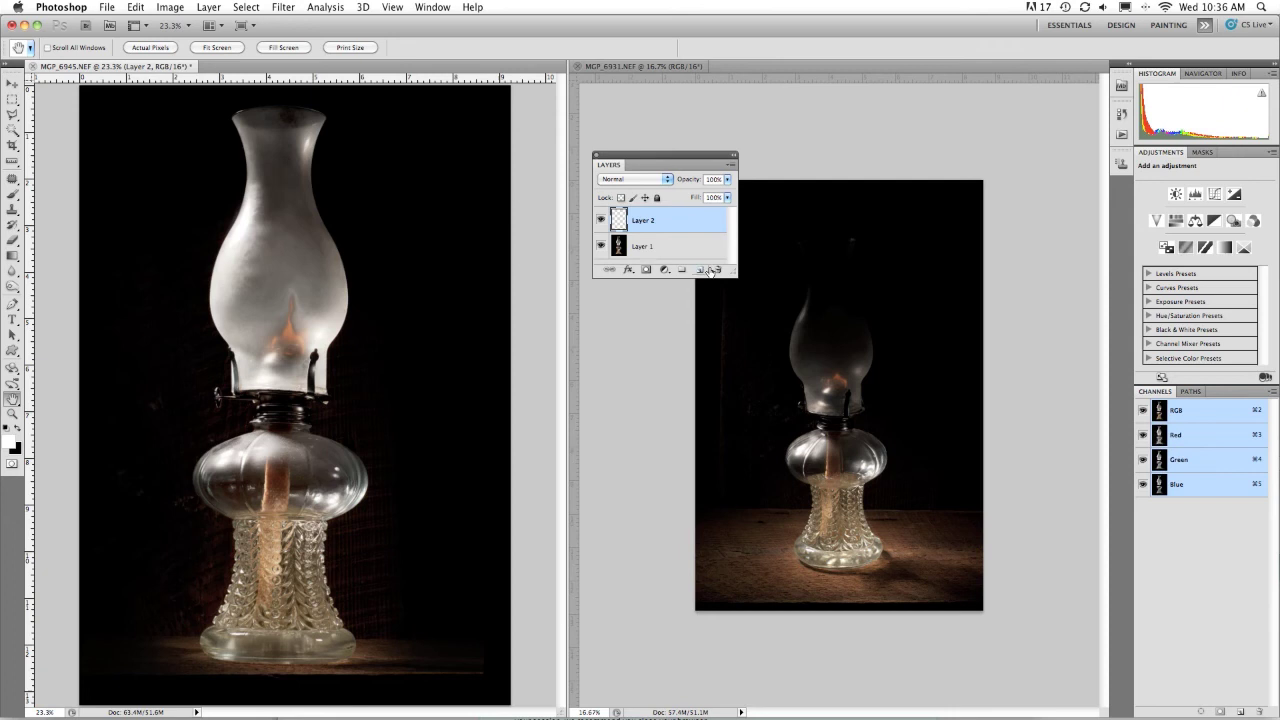
{"action": "left_click", "coordinate": [12, 446]}
Step: Set the foreground colour to golden orange e7b439
{"action": "left_click", "coordinate": [565, 453]}
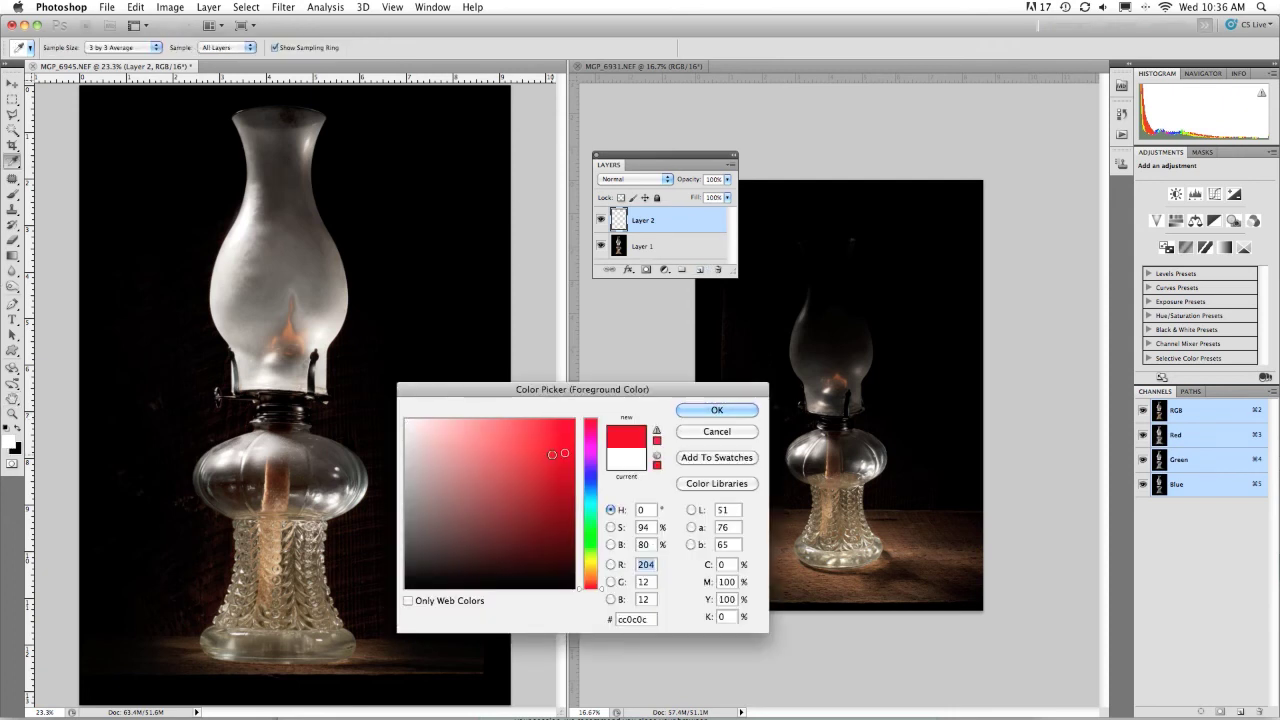
{"action": "left_click", "coordinate": [552, 454]}
{"action": "left_click", "coordinate": [591, 568]}
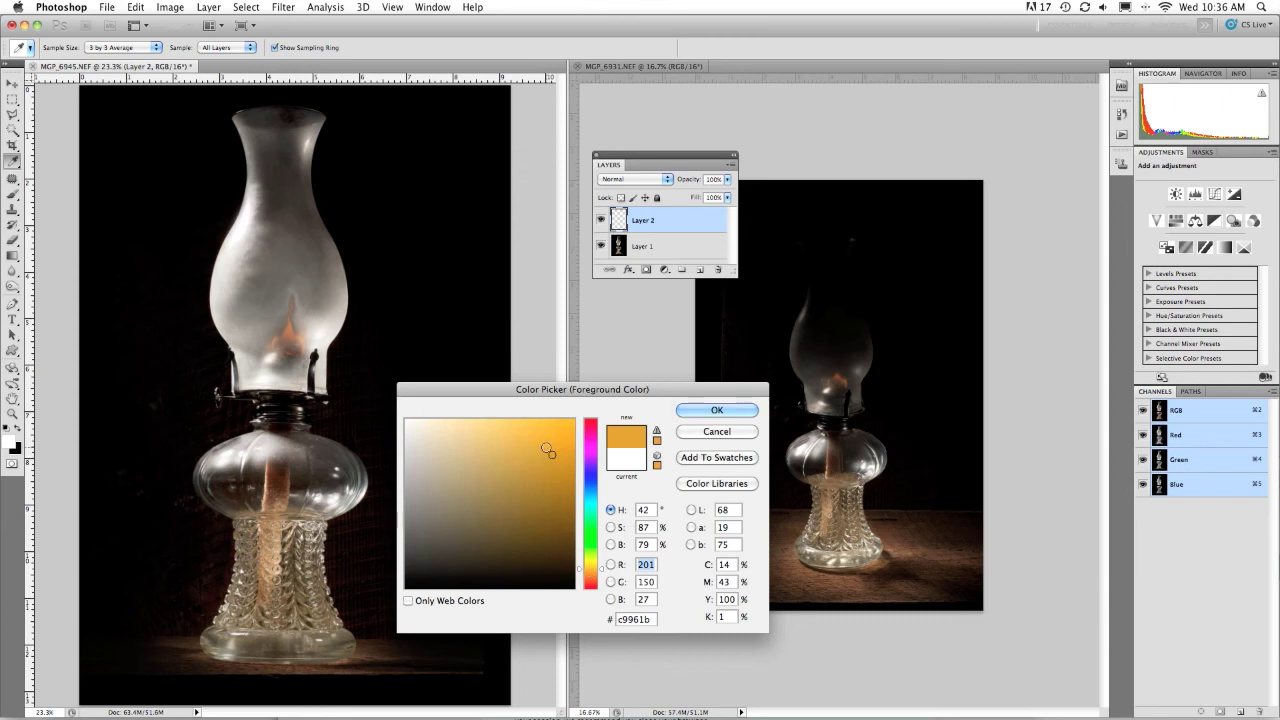
{"action": "left_click", "coordinate": [548, 464]}
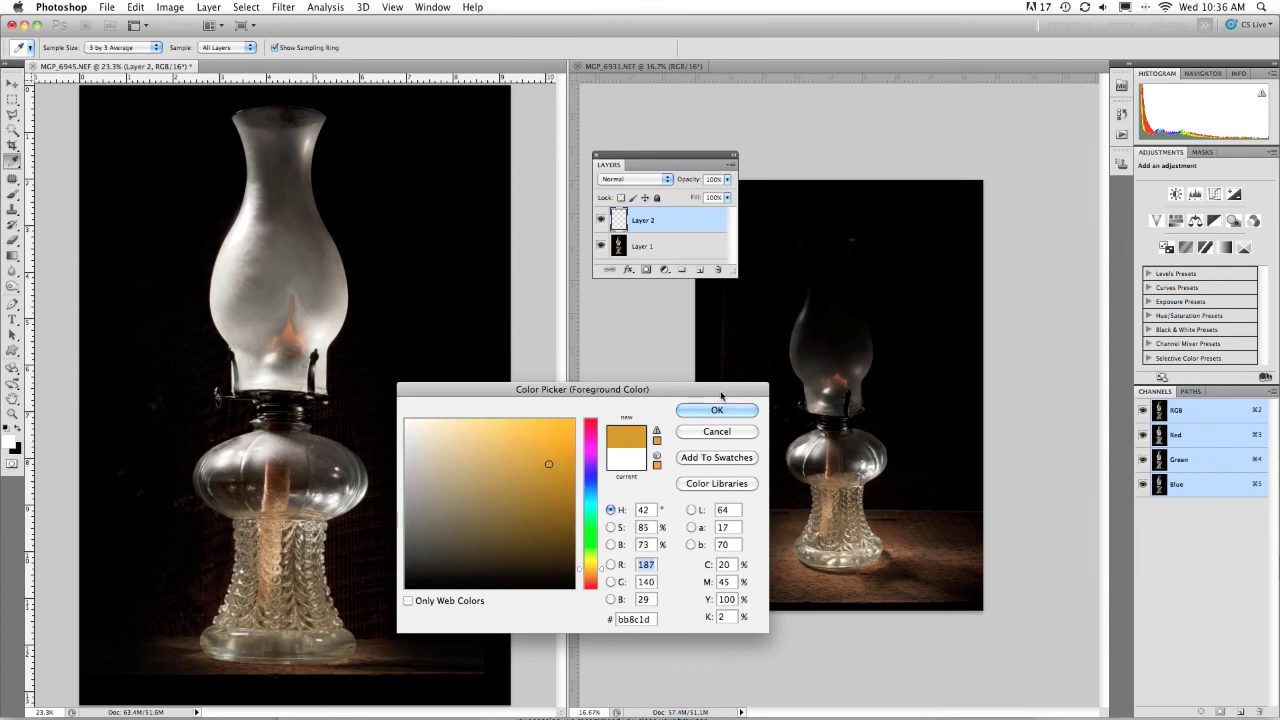
{"action": "left_click", "coordinate": [533, 435]}
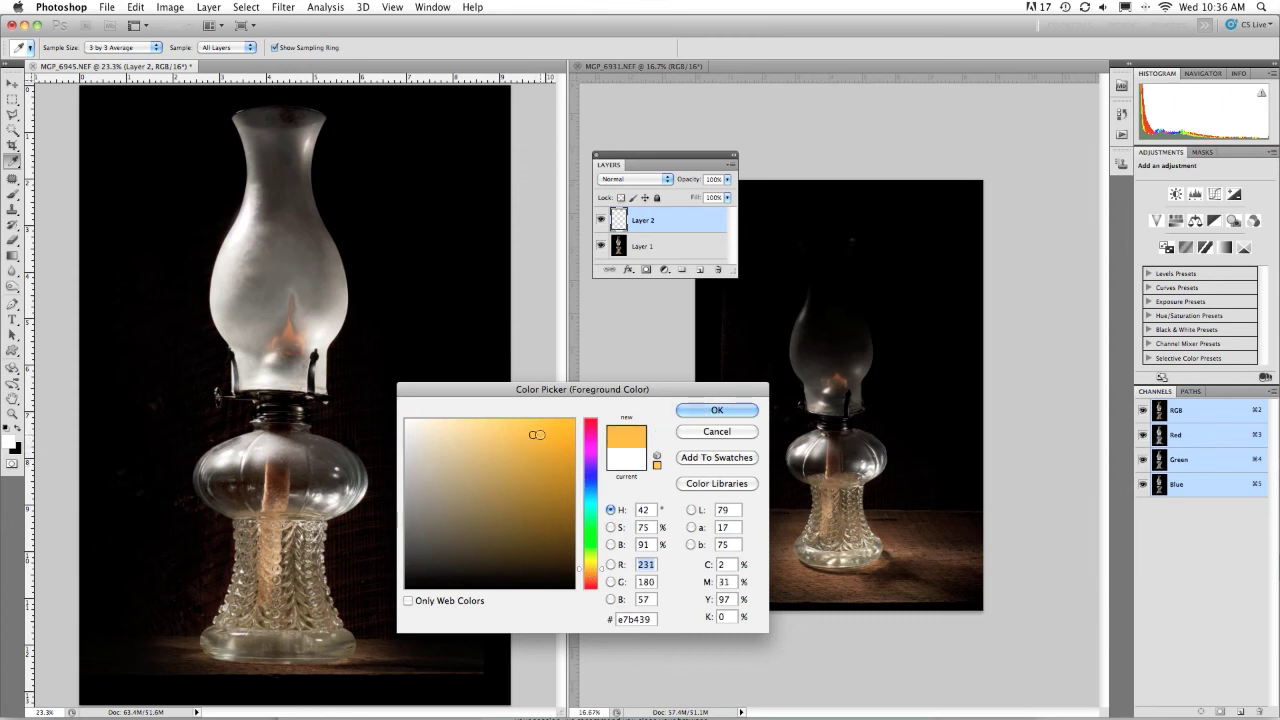
{"action": "left_click", "coordinate": [704, 412]}
Step: Paint a large soft golden glow over the flame inside the chimney on Layer 2
{"action": "left_click", "coordinate": [12, 195]}
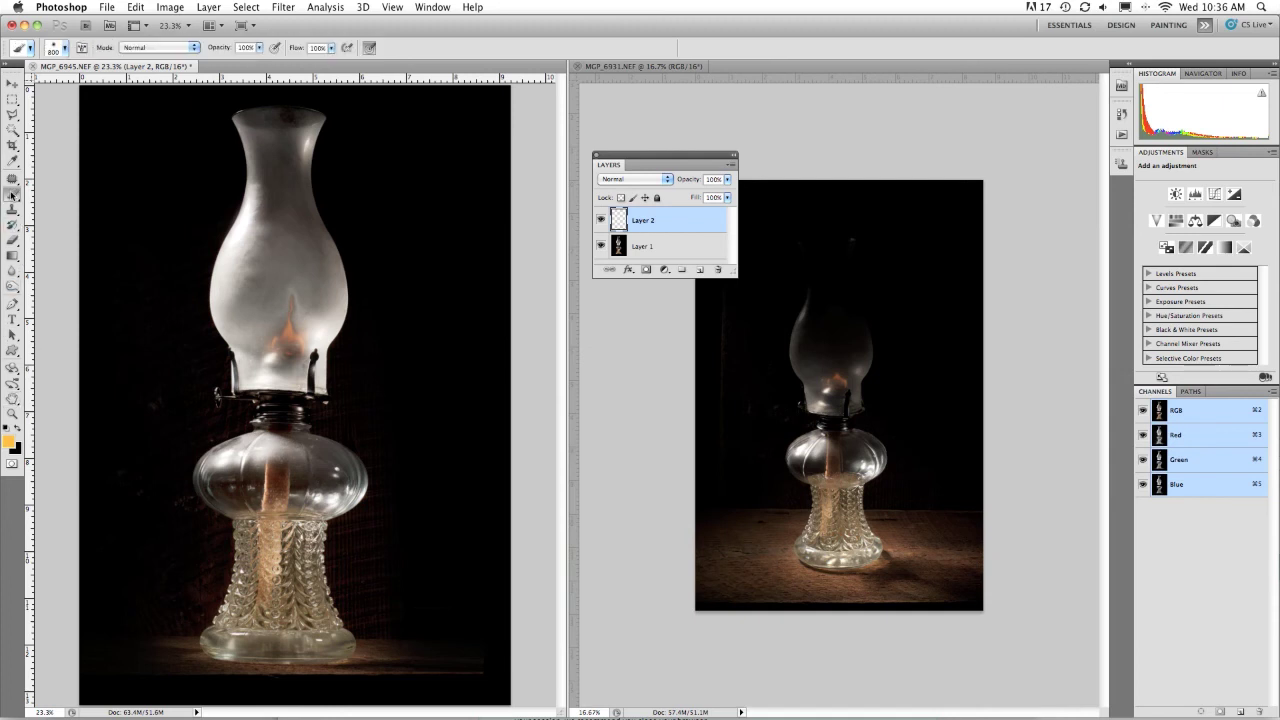
{"action": "left_click", "coordinate": [288, 320]}
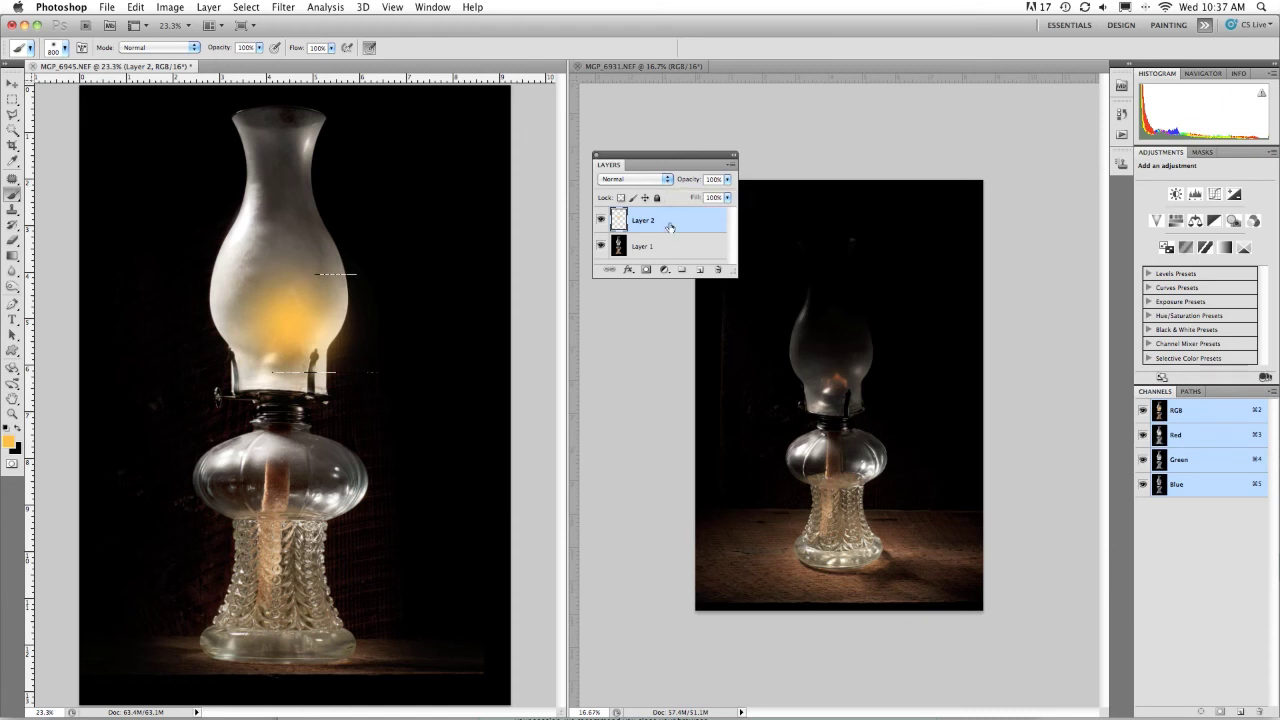
{"action": "left_click", "coordinate": [668, 181]}
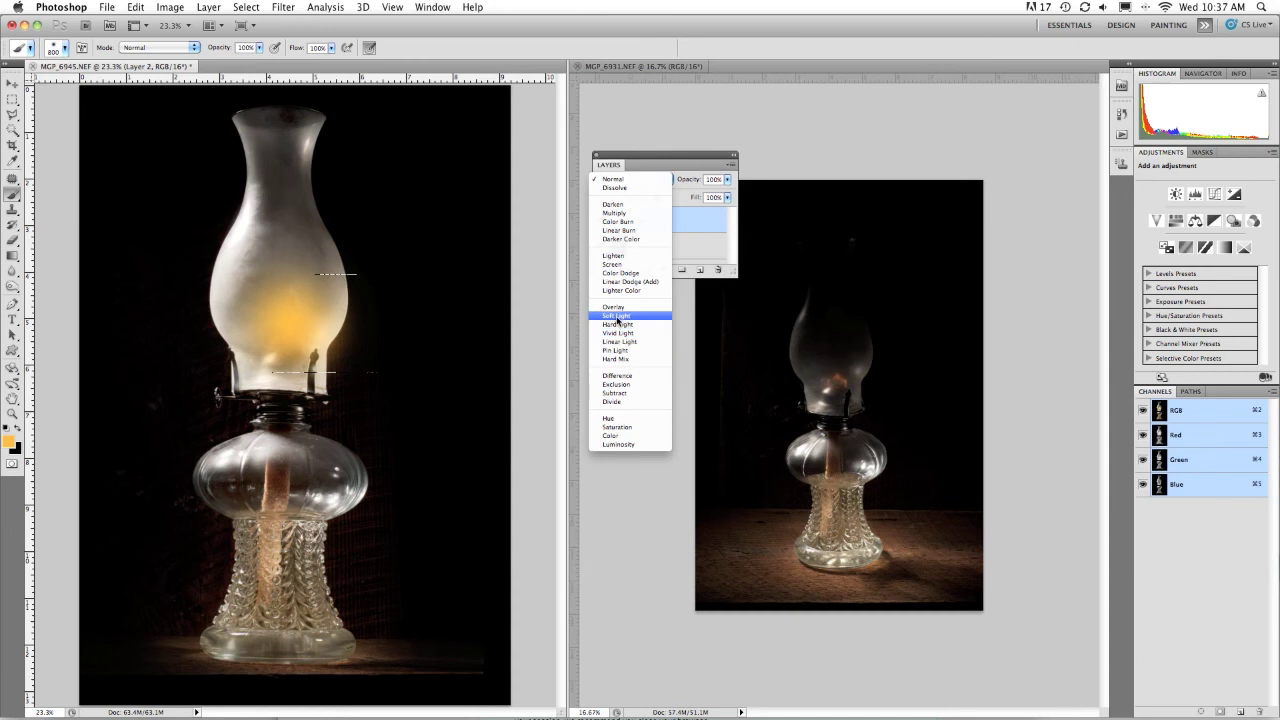
Step: Set Layer 2's blend mode to Soft Light and compare it with the glow hidden
{"action": "left_click", "coordinate": [616, 316]}
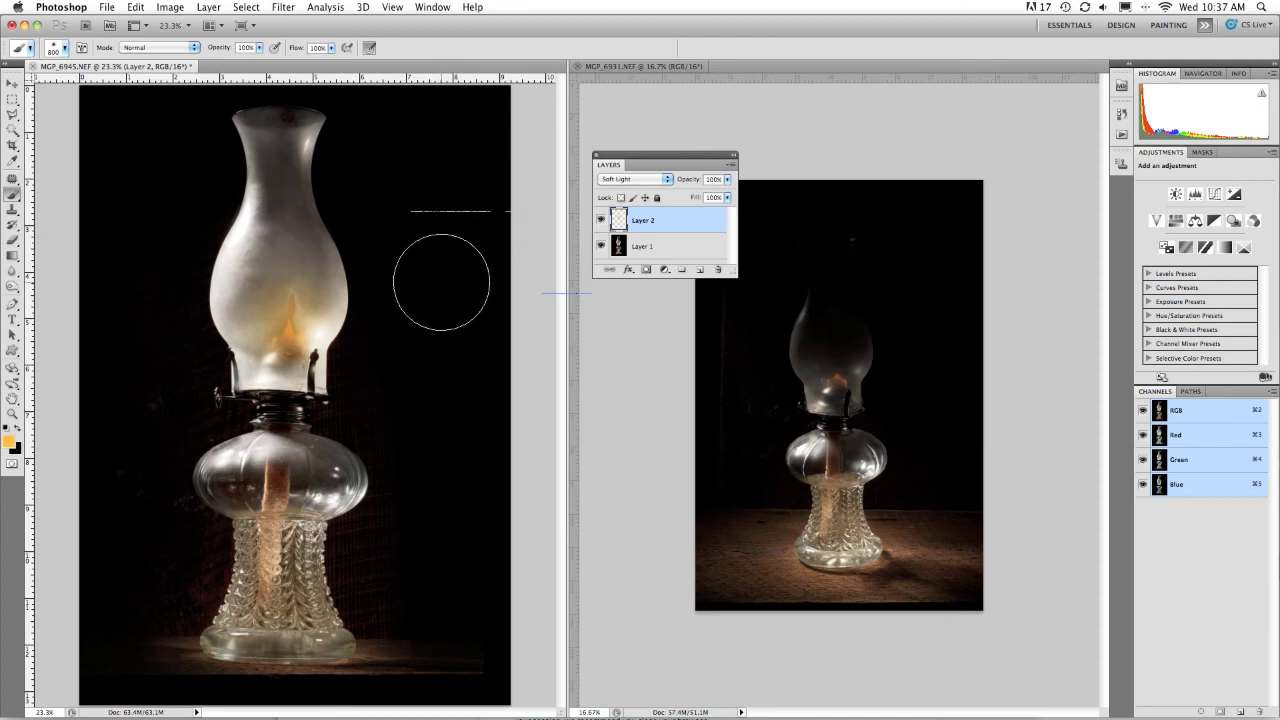
{"action": "left_click", "coordinate": [601, 220]}
{"action": "left_click", "coordinate": [601, 220]}
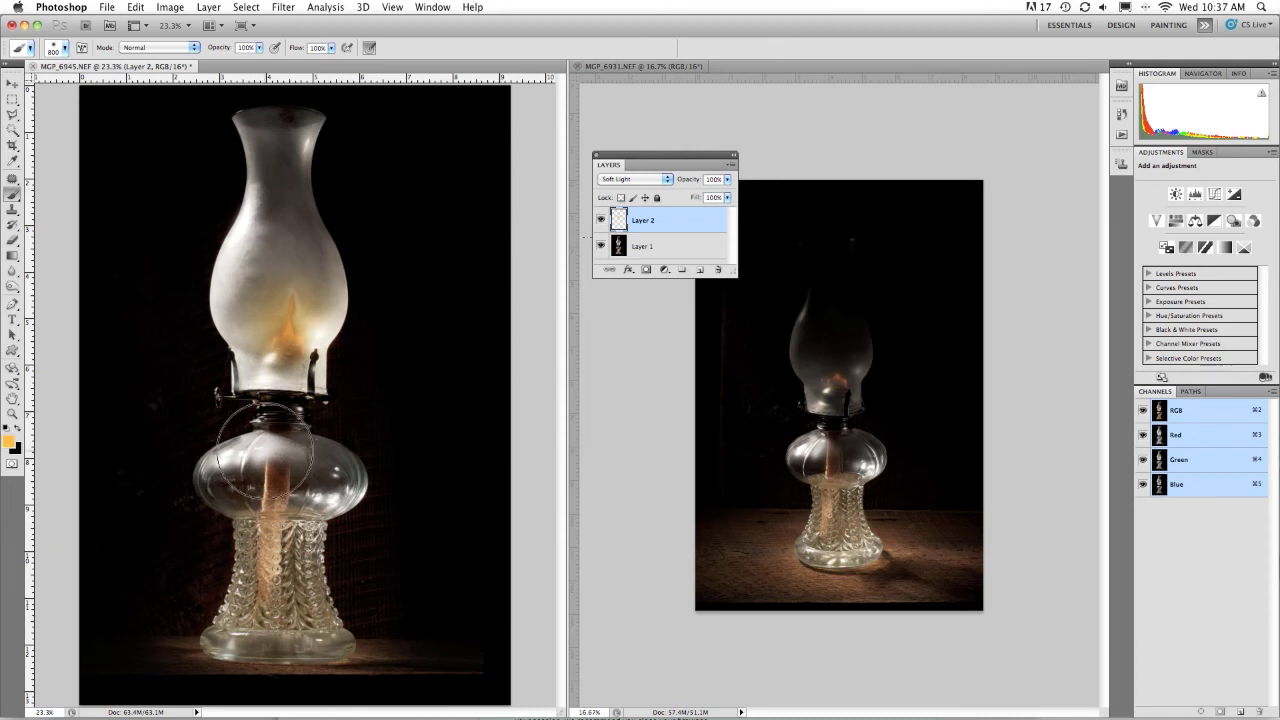
Step: Paint warm glow across the lamp's glass base with a 400-pixel brush
{"action": "key", "text": "bracketleft"}
{"action": "key", "text": "bracketleft"}
{"action": "key", "text": "bracketleft"}
{"action": "key", "text": "bracketleft"}
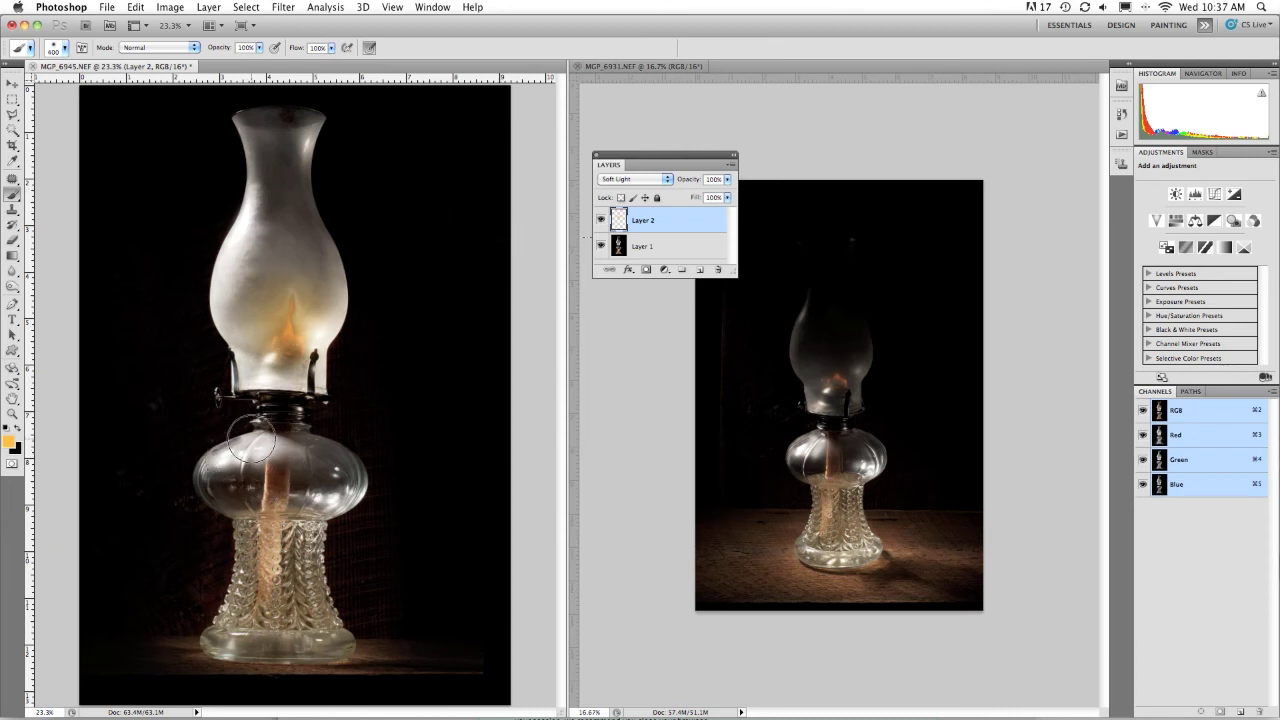
{"action": "mouse_move", "coordinate": [278, 447]}
{"action": "left_mouse_down"}
{"action": "mouse_move", "coordinate": [344, 460]}
{"action": "mouse_move", "coordinate": [225, 449]}
{"action": "mouse_move", "coordinate": [225, 392]}
{"action": "mouse_move", "coordinate": [360, 381]}
{"action": "mouse_move", "coordinate": [317, 362]}
{"action": "mouse_move", "coordinate": [242, 362]}
{"action": "mouse_move", "coordinate": [280, 365]}
{"action": "left_mouse_up"}
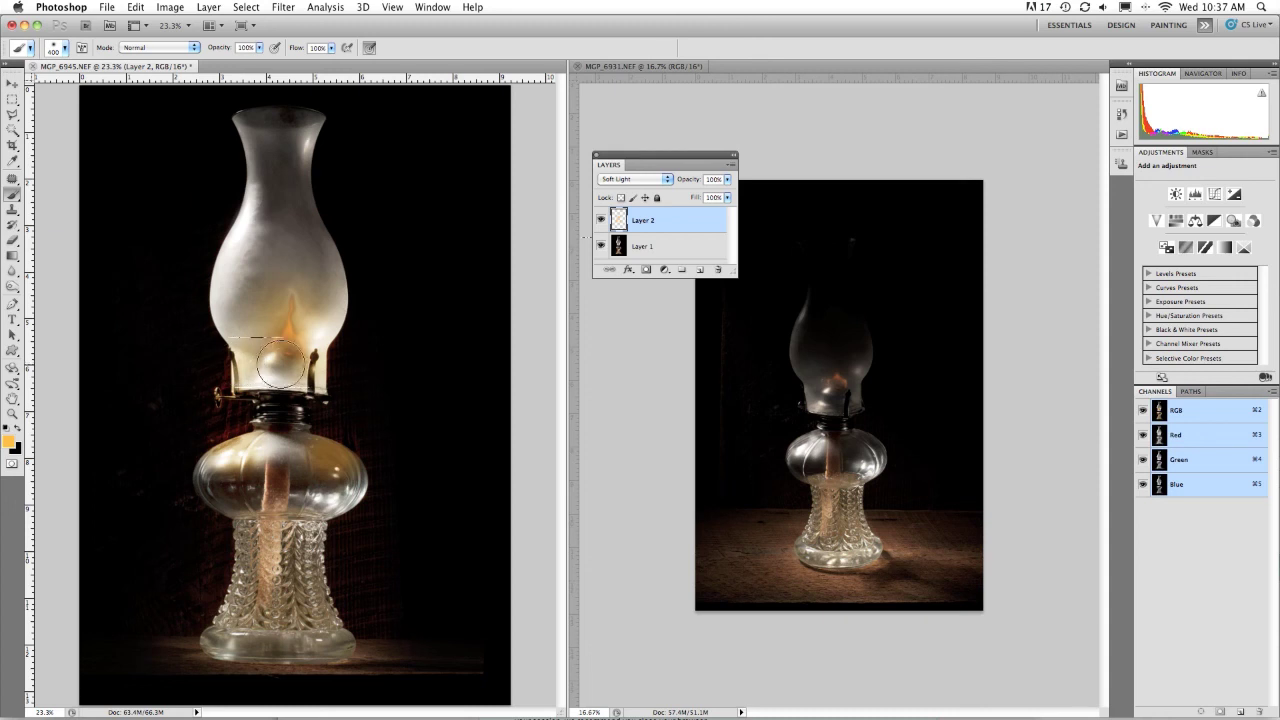
{"action": "left_click", "coordinate": [12, 413]}
Step: Zoom in on the lamp collar, toggle Layer 2 to compare the glow, then fit the photo on screen
{"action": "left_click", "coordinate": [262, 388]}
{"action": "left_click", "coordinate": [314, 388]}
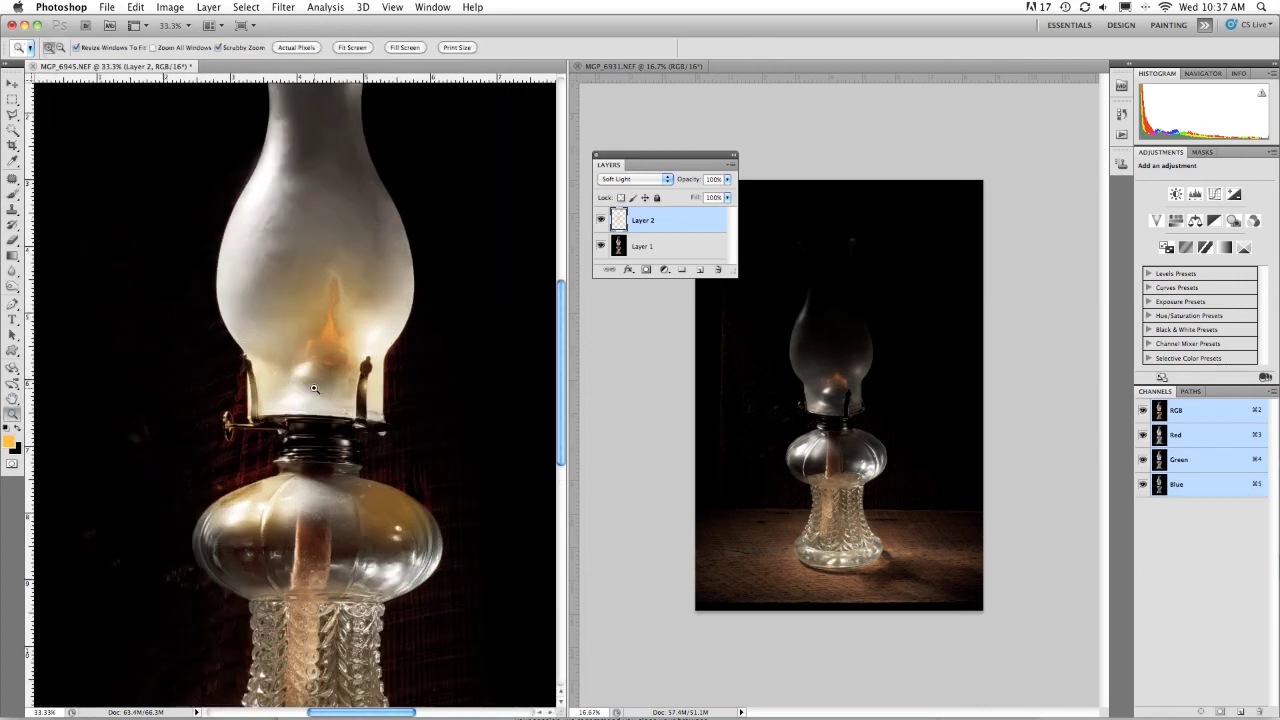
{"action": "left_click", "coordinate": [360, 404]}
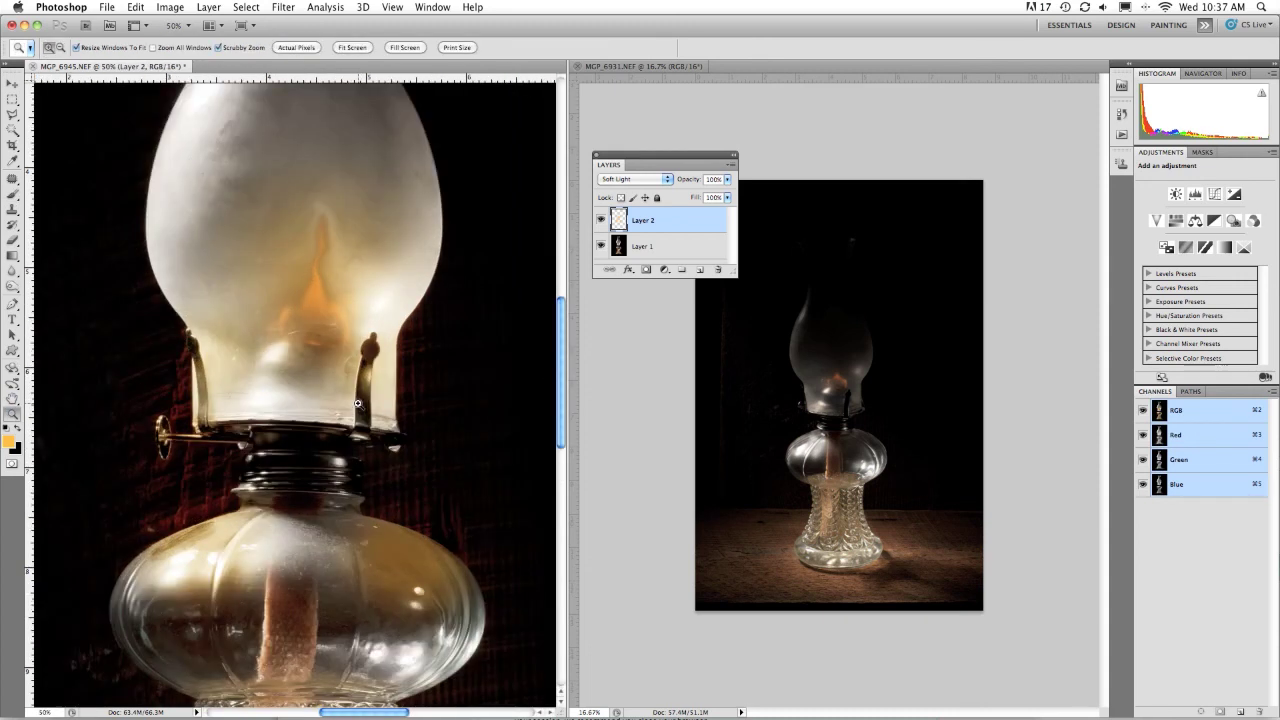
{"action": "left_click", "coordinate": [602, 221]}
{"action": "left_click", "coordinate": [602, 221]}
{"action": "left_click", "coordinate": [602, 221]}
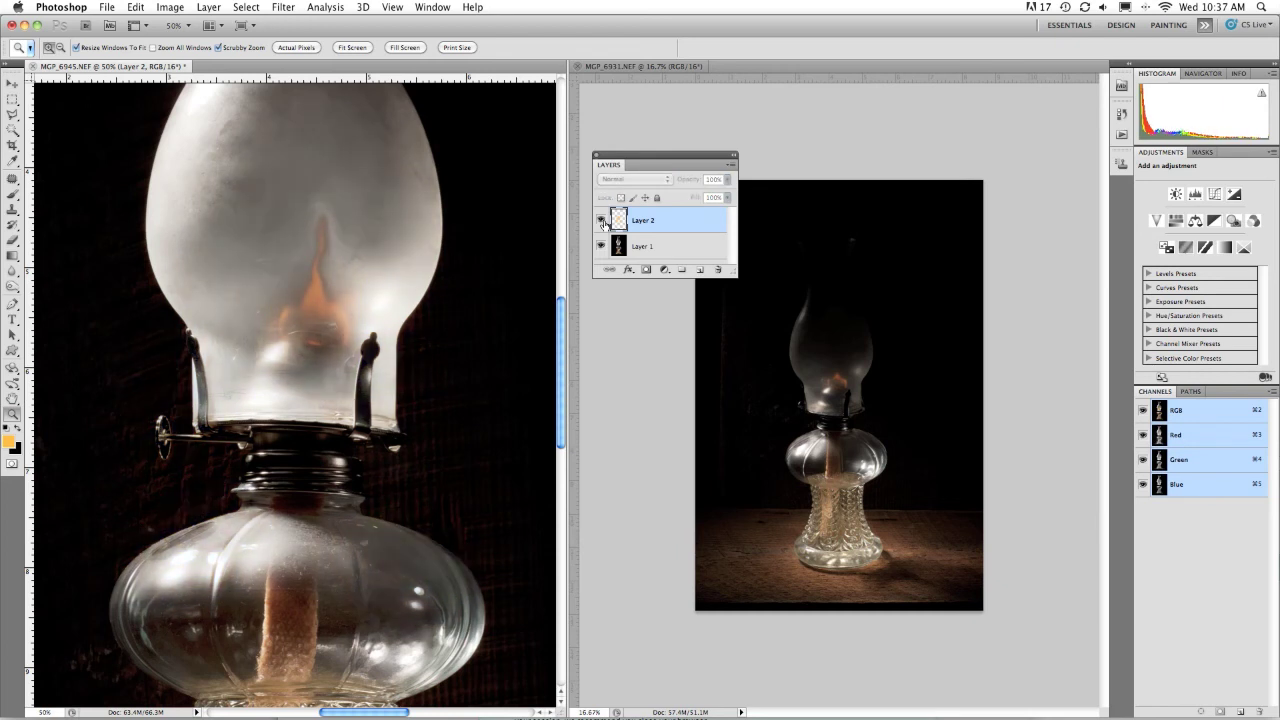
{"action": "left_click", "coordinate": [602, 221]}
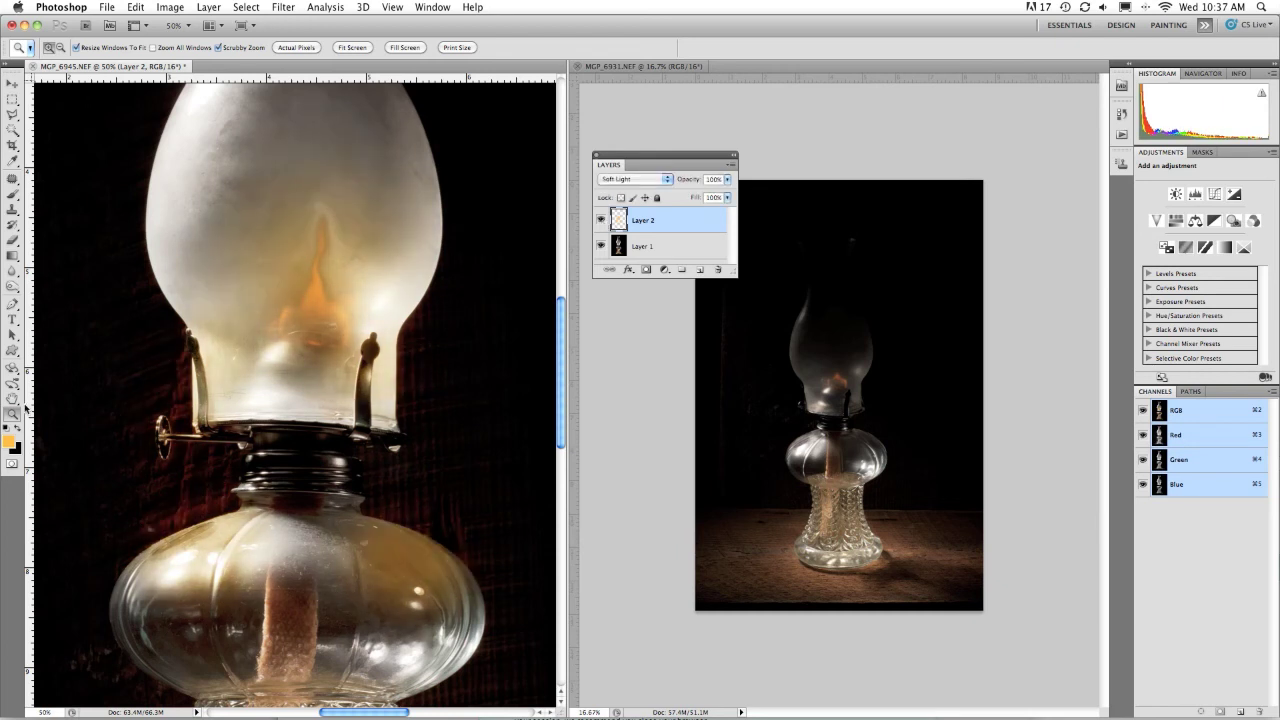
{"action": "double_click", "coordinate": [13, 399]}
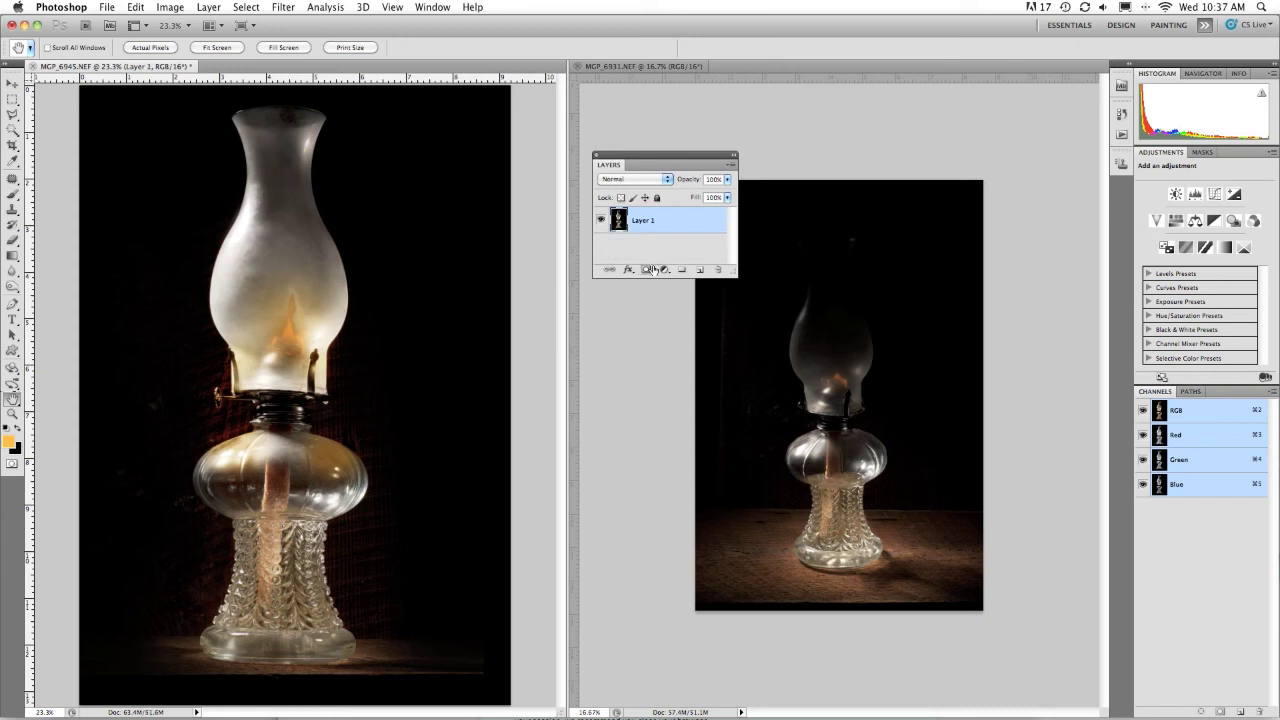
Step: Add a new Layer 2 and set up a 100-pixel white brush
{"action": "left_click", "coordinate": [700, 272]}
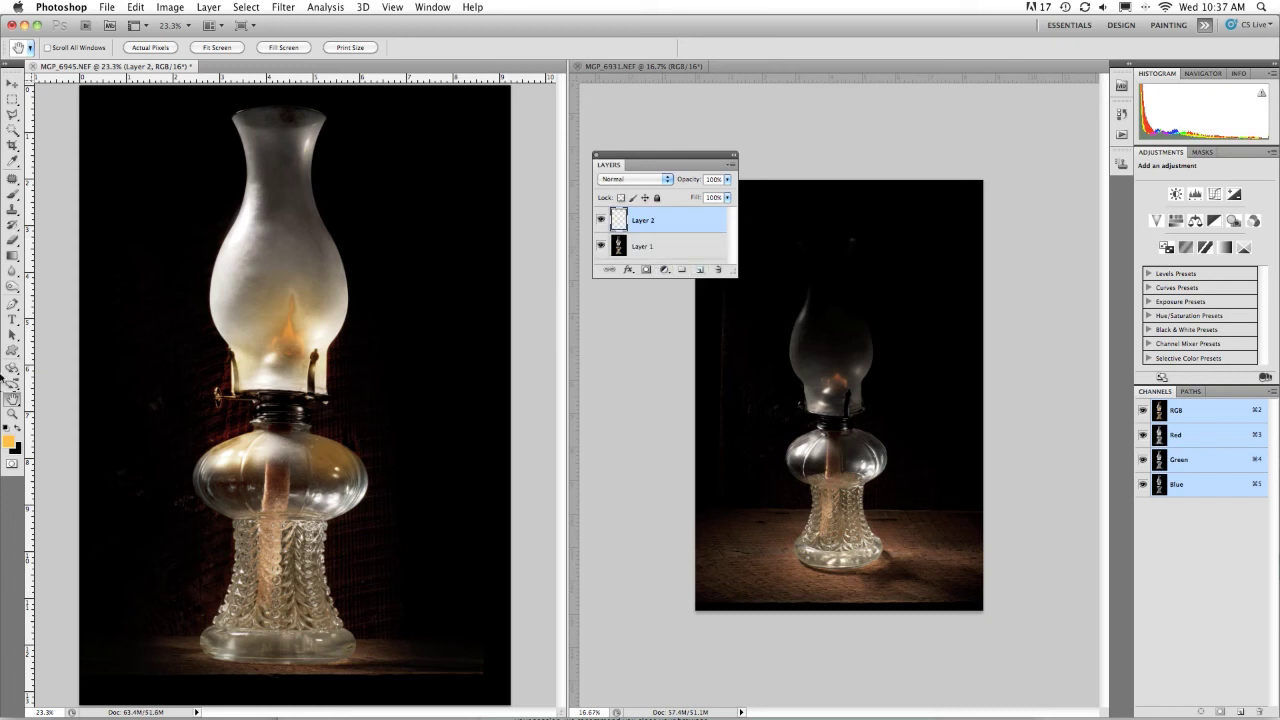
{"action": "key", "text": "d"}
{"action": "left_click", "coordinate": [12, 194]}
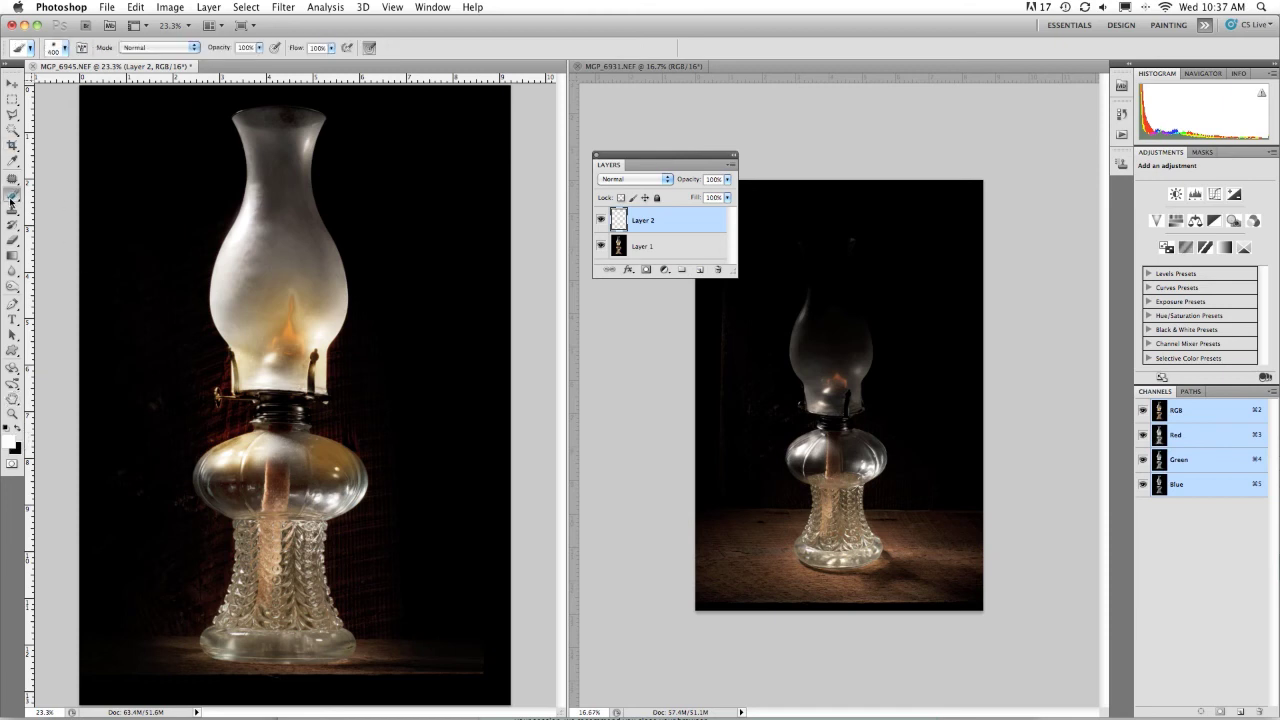
{"action": "key", "text": "bracketleft"}
{"action": "key", "text": "bracketleft"}
{"action": "key", "text": "bracketleft"}
{"action": "key", "text": "bracketleft"}
Step: Paint curving white smoke swirls on both sides above the chimney
{"action": "mouse_move", "coordinate": [240, 100]}
{"action": "left_mouse_down"}
{"action": "mouse_move", "coordinate": [187, 113]}
{"action": "mouse_move", "coordinate": [167, 146]}
{"action": "mouse_move", "coordinate": [180, 279]}
{"action": "mouse_move", "coordinate": [150, 300]}
{"action": "left_mouse_up"}
{"action": "mouse_move", "coordinate": [198, 141]}
{"action": "left_mouse_down"}
{"action": "mouse_move", "coordinate": [137, 166]}
{"action": "mouse_move", "coordinate": [135, 225]}
{"action": "mouse_move", "coordinate": [206, 256]}
{"action": "mouse_move", "coordinate": [194, 276]}
{"action": "mouse_move", "coordinate": [146, 260]}
{"action": "mouse_move", "coordinate": [205, 198]}
{"action": "left_mouse_up"}
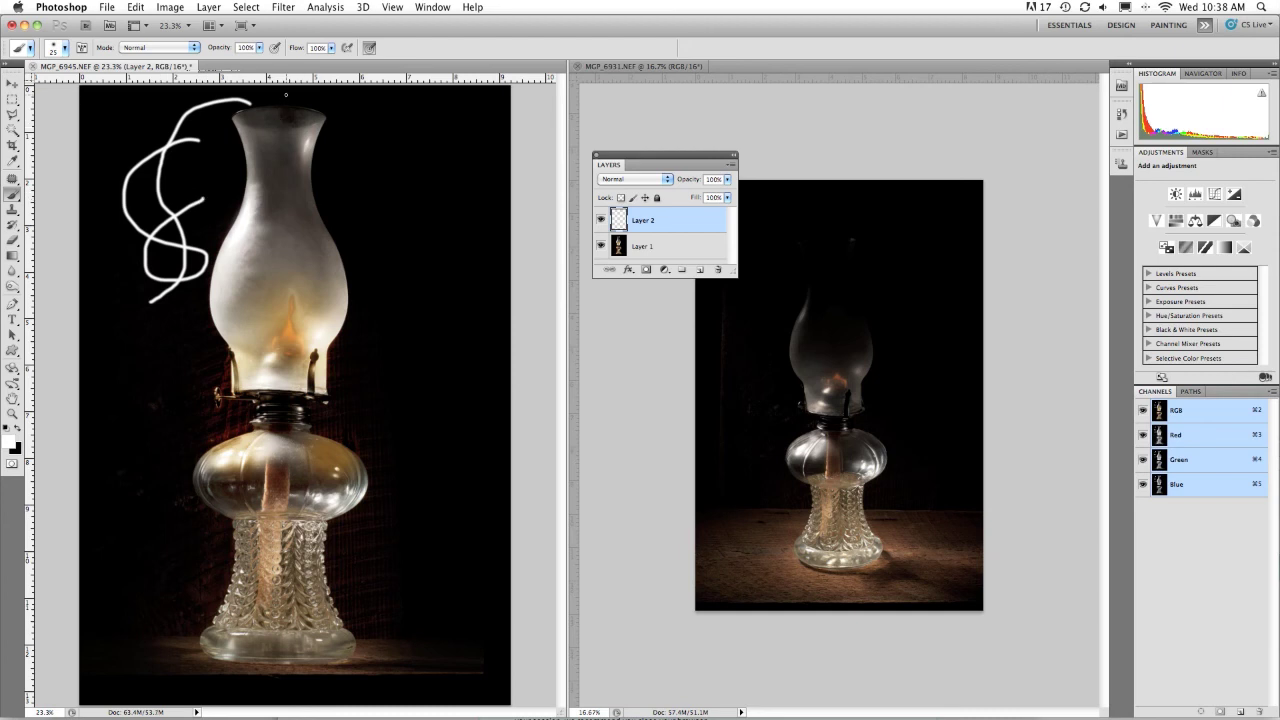
{"action": "mouse_move", "coordinate": [290, 100]}
{"action": "left_mouse_down"}
{"action": "mouse_move", "coordinate": [381, 114]}
{"action": "mouse_move", "coordinate": [438, 172]}
{"action": "mouse_move", "coordinate": [406, 199]}
{"action": "mouse_move", "coordinate": [378, 159]}
{"action": "mouse_move", "coordinate": [411, 124]}
{"action": "mouse_move", "coordinate": [466, 146]}
{"action": "left_mouse_up"}
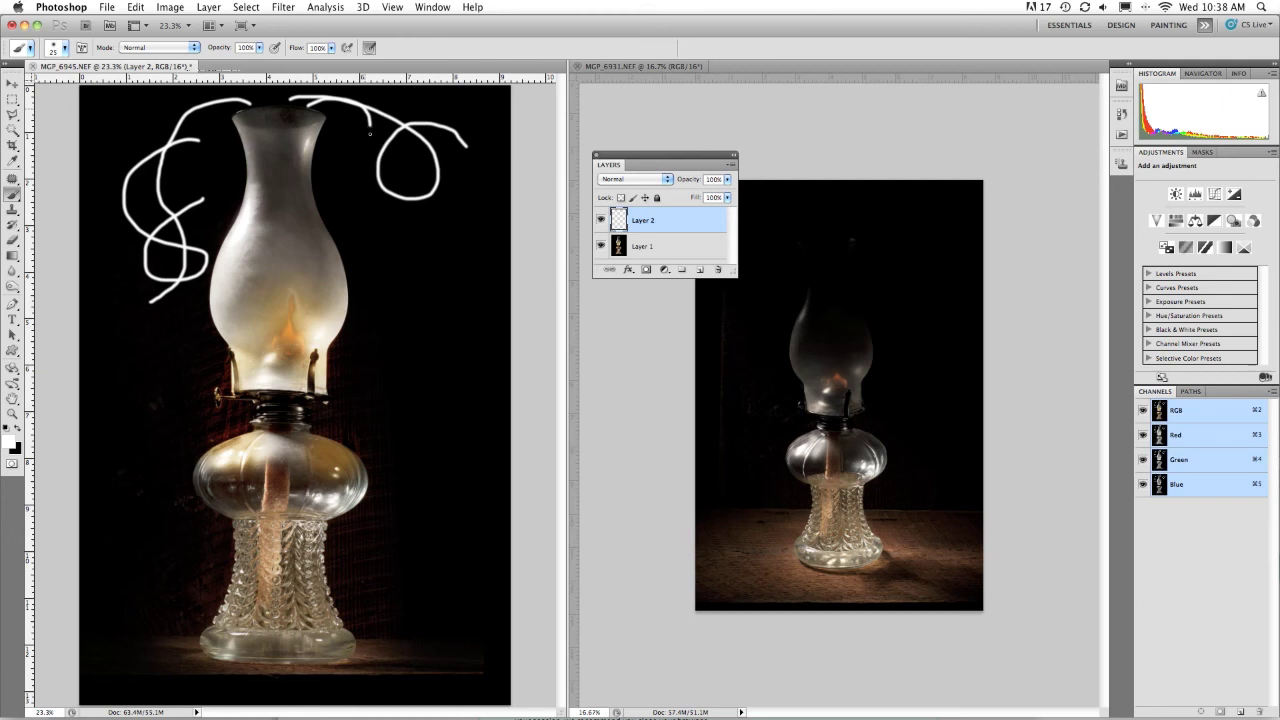
{"action": "mouse_move", "coordinate": [365, 205]}
{"action": "left_mouse_down"}
{"action": "mouse_move", "coordinate": [355, 243]}
{"action": "mouse_move", "coordinate": [447, 266]}
{"action": "left_mouse_up"}
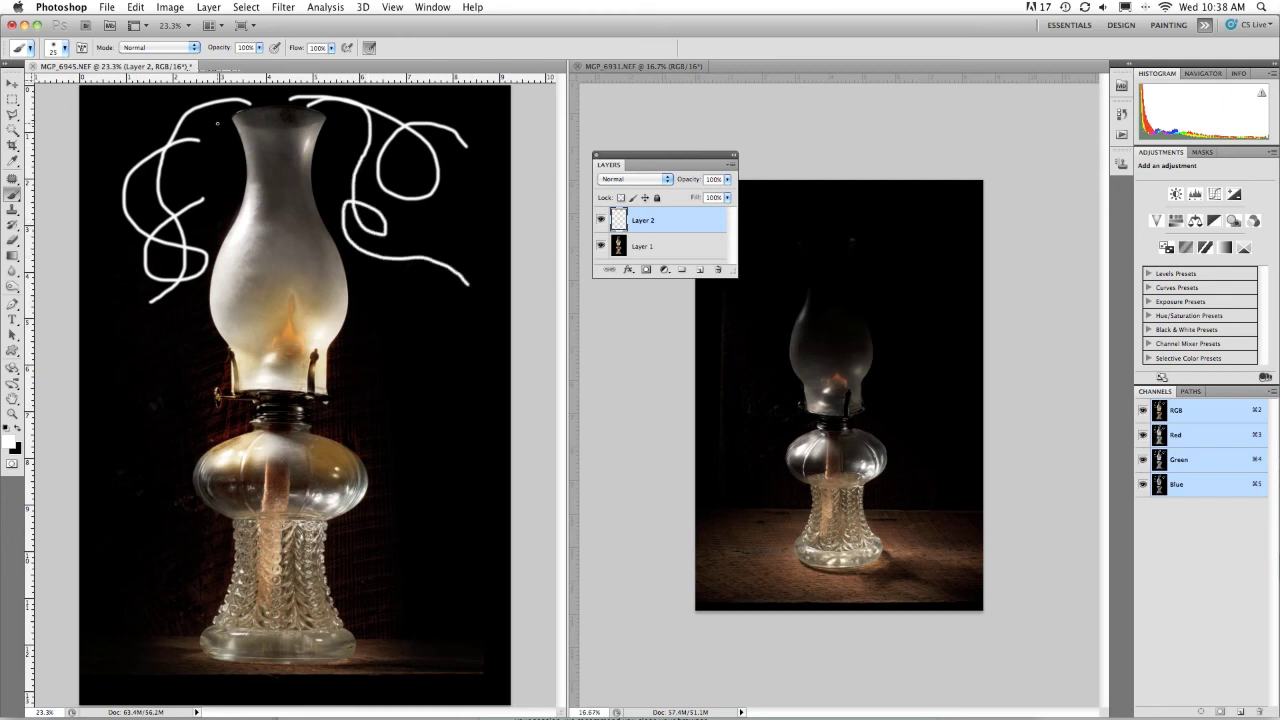
{"action": "mouse_move", "coordinate": [265, 96]}
{"action": "left_mouse_down"}
{"action": "mouse_move", "coordinate": [192, 102]}
{"action": "mouse_move", "coordinate": [138, 137]}
{"action": "left_mouse_up"}
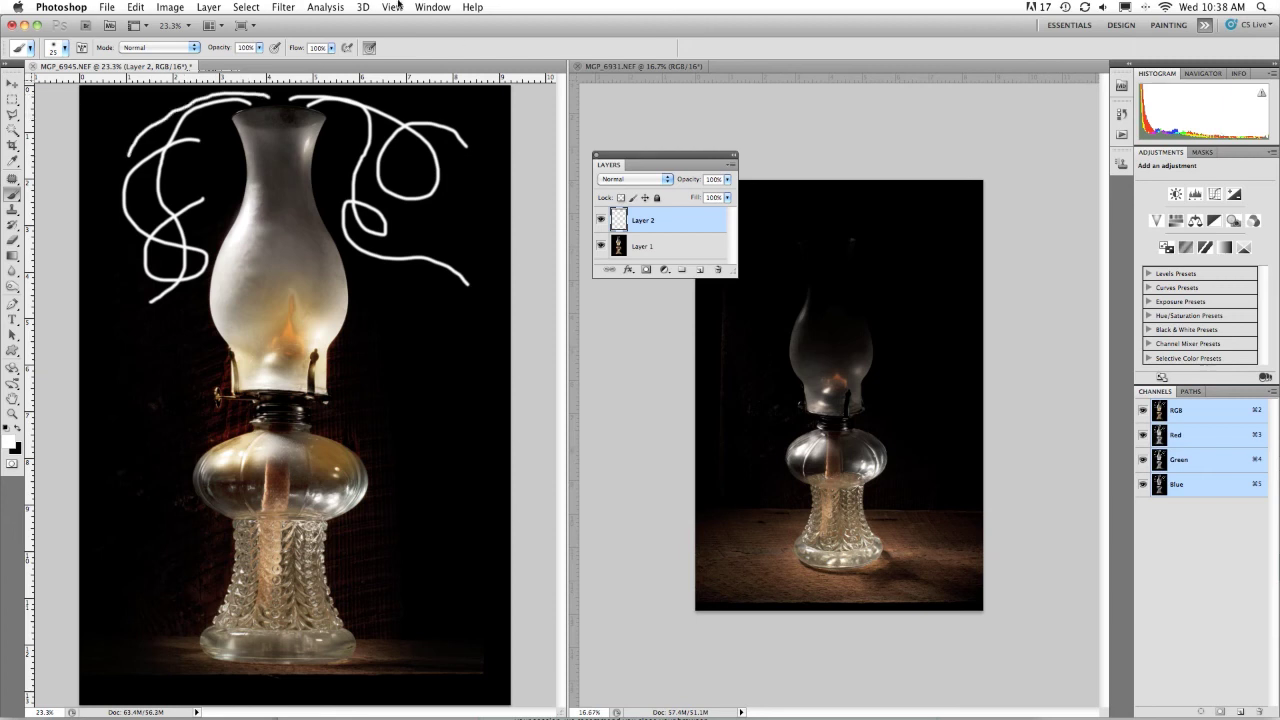
Step: Open Liquify with the backdrop hidden and the Twirl Clockwise tool at brush size 466
{"action": "left_click", "coordinate": [285, 9]}
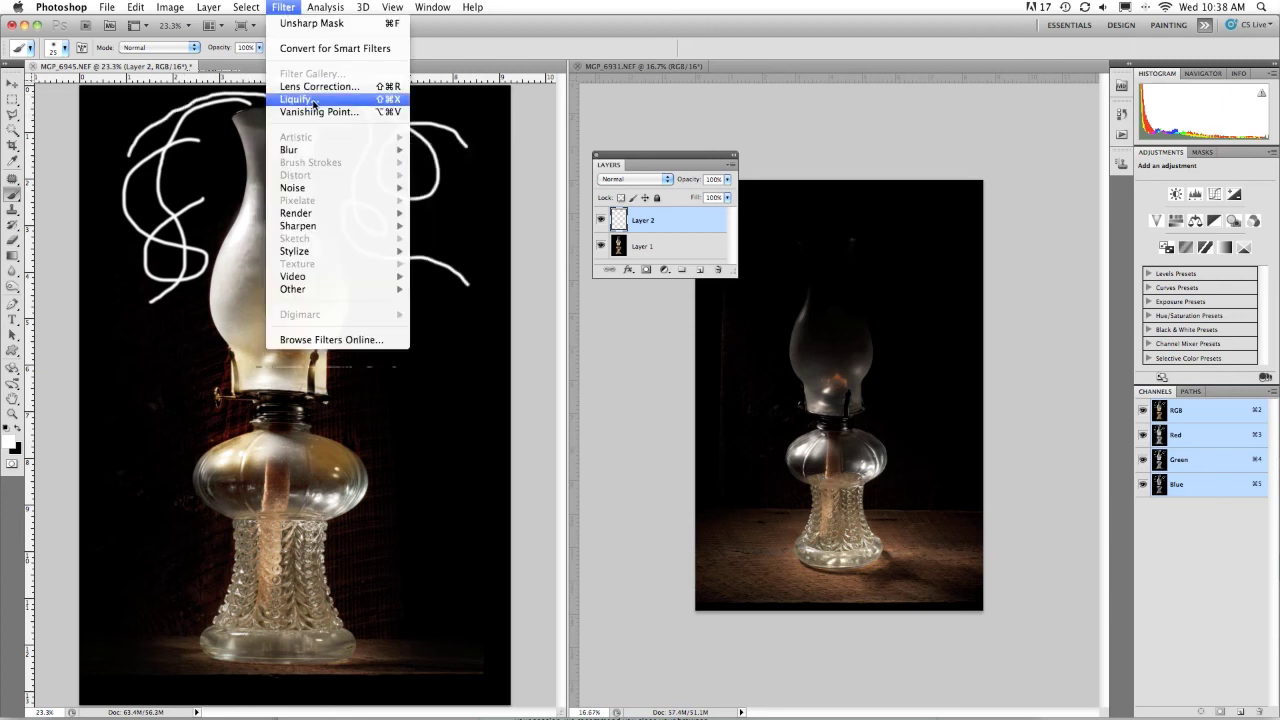
{"action": "left_click", "coordinate": [316, 106]}
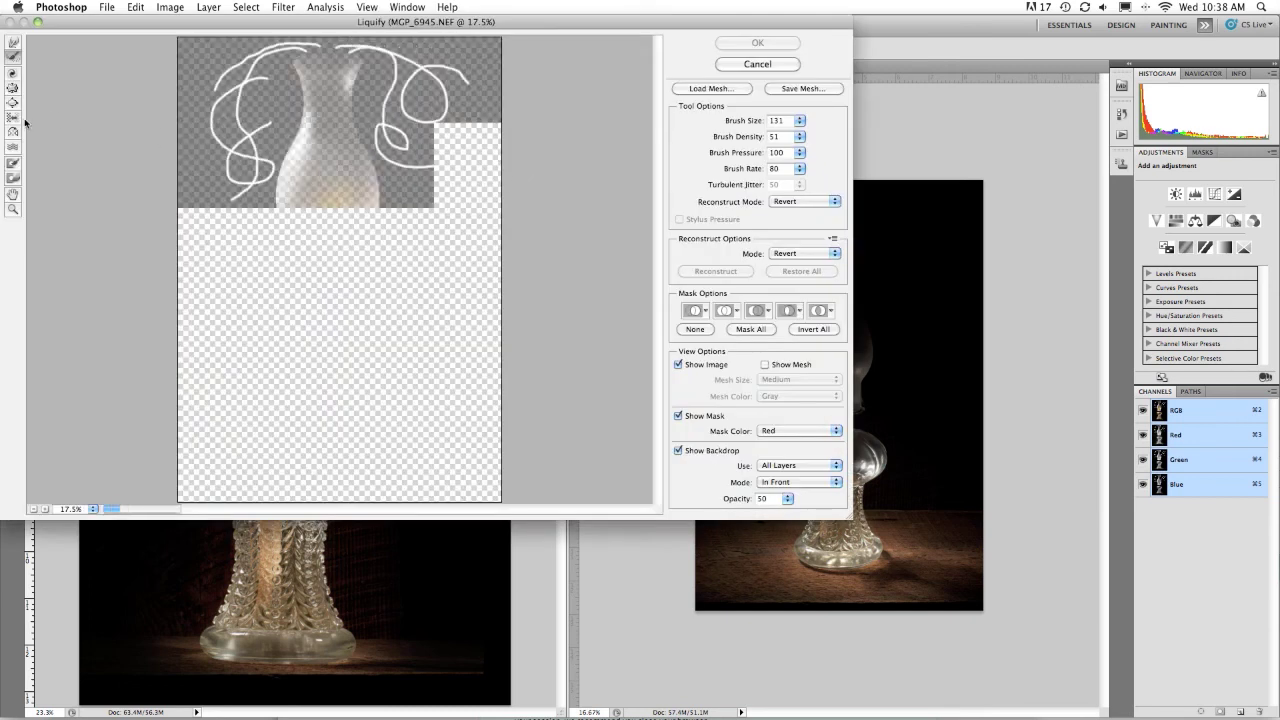
{"action": "left_click", "coordinate": [678, 450]}
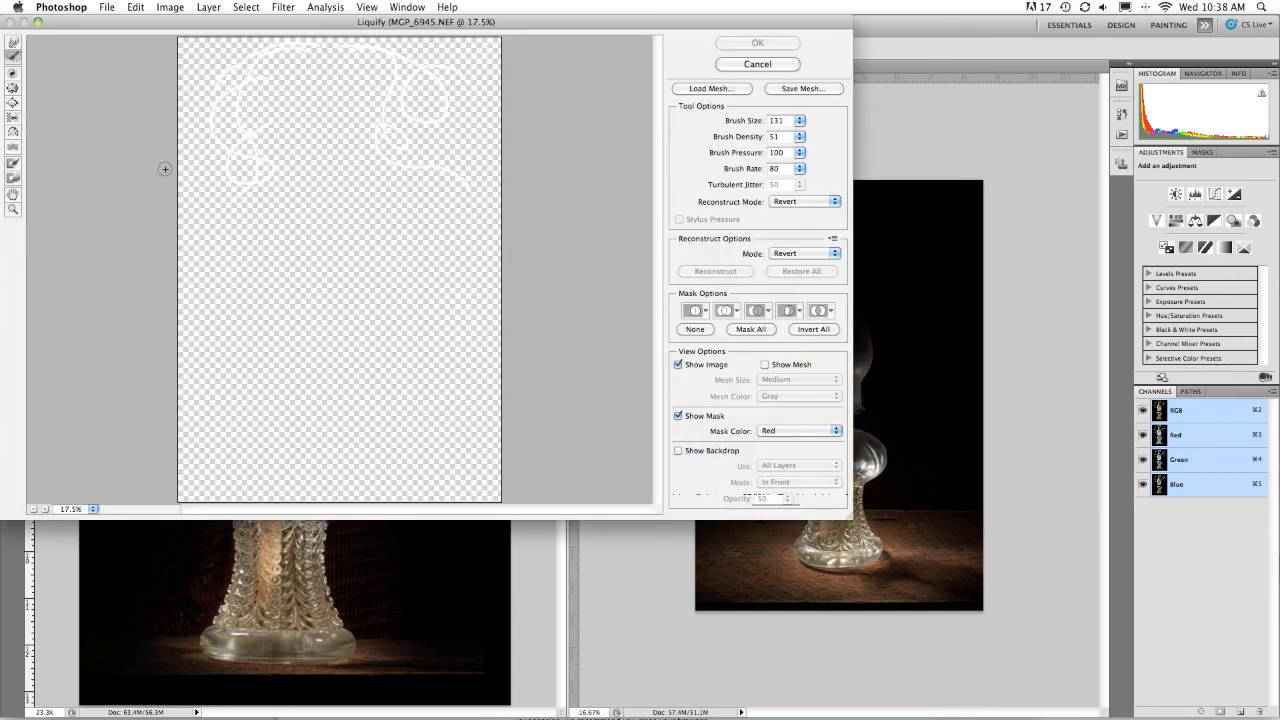
{"action": "left_click", "coordinate": [13, 73]}
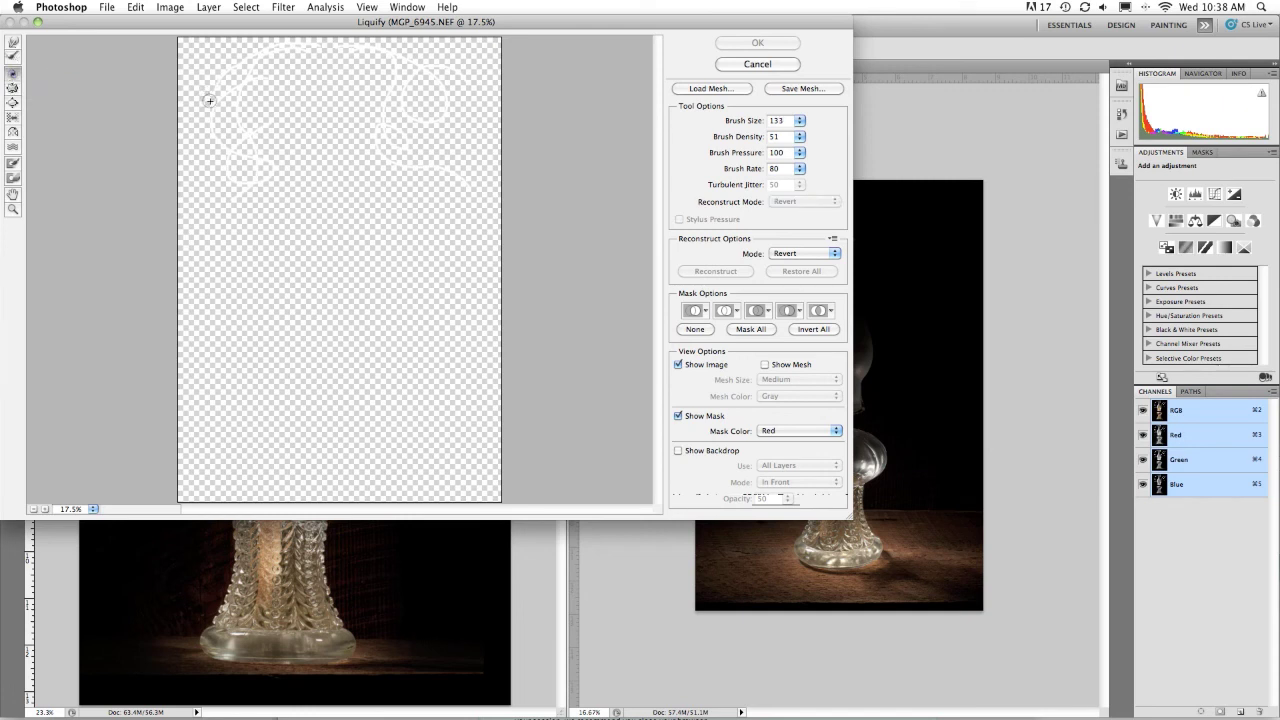
{"action": "key", "text": "bracketright"}
{"action": "key", "text": "bracketright"}
{"action": "key", "text": "bracketright"}
{"action": "key", "text": "bracketright"}
{"action": "key", "text": "bracketright"}
{"action": "left_click", "coordinate": [800, 121]}
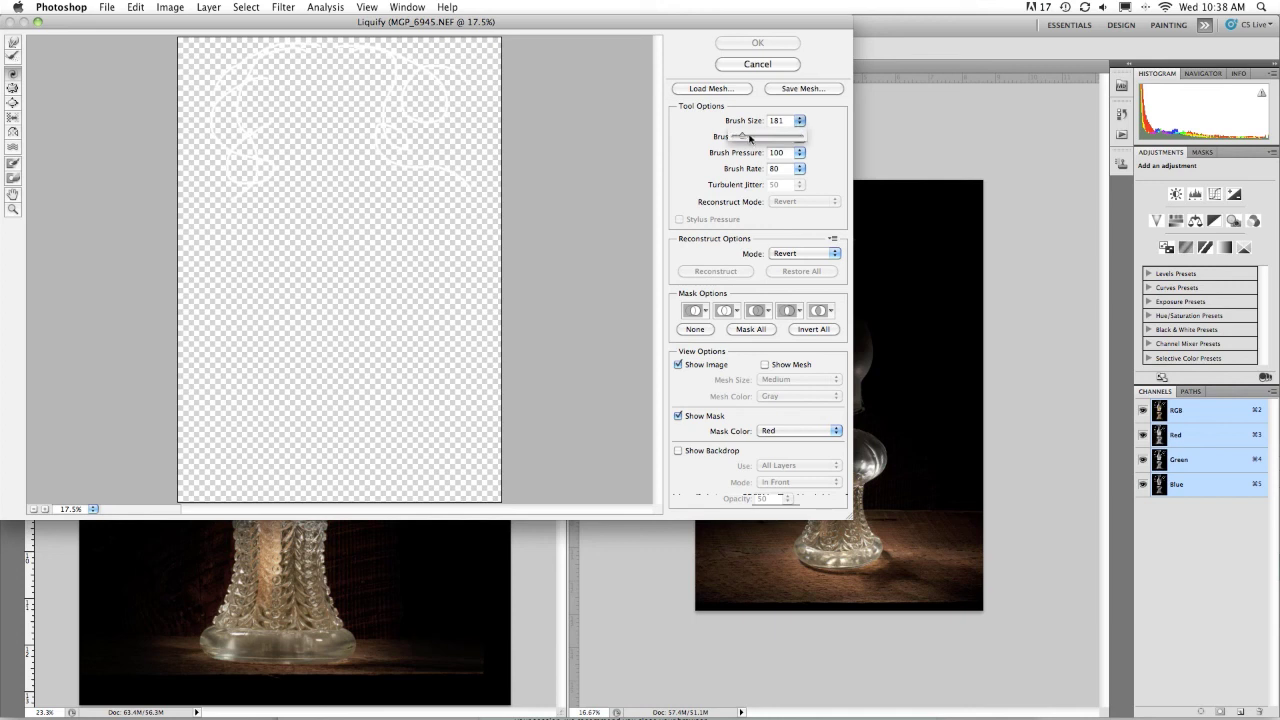
{"action": "left_click", "coordinate": [240, 110]}
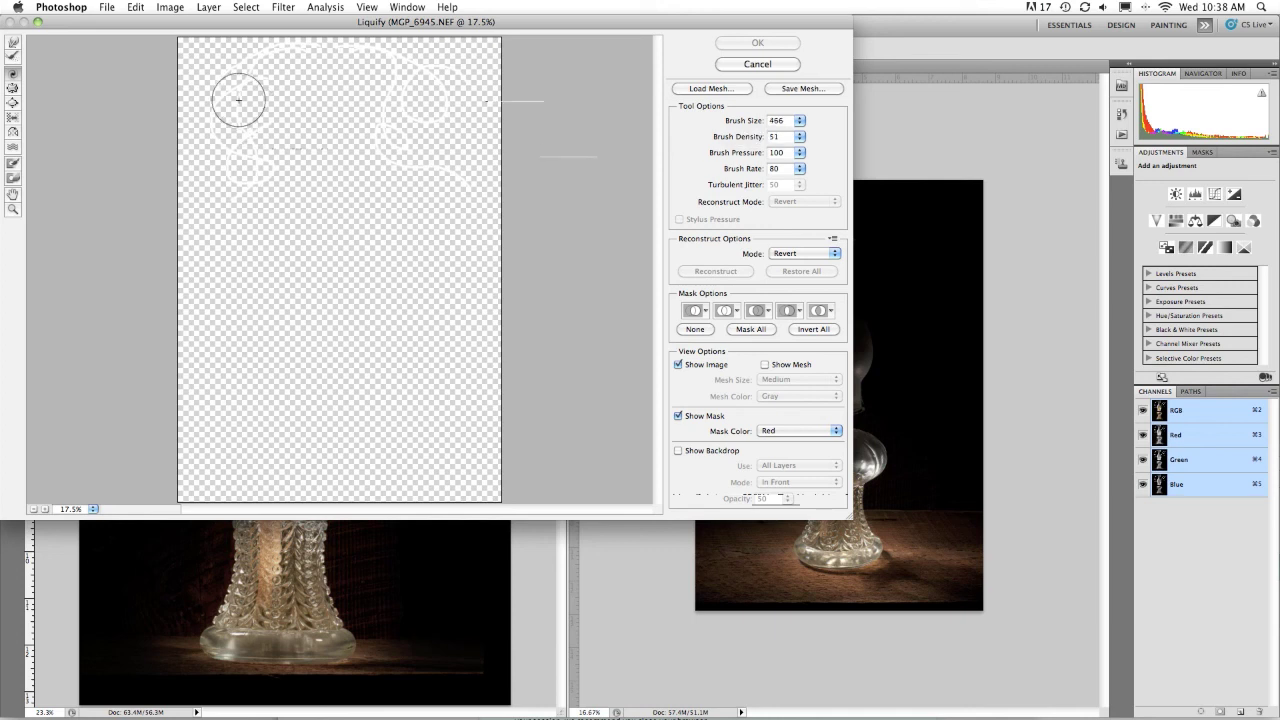
Step: Twirl the white strokes both ways into smoke-like curls and apply the Liquify
{"action": "left_click_drag", "start_coordinate": [237, 103], "coordinate": [229, 94]}
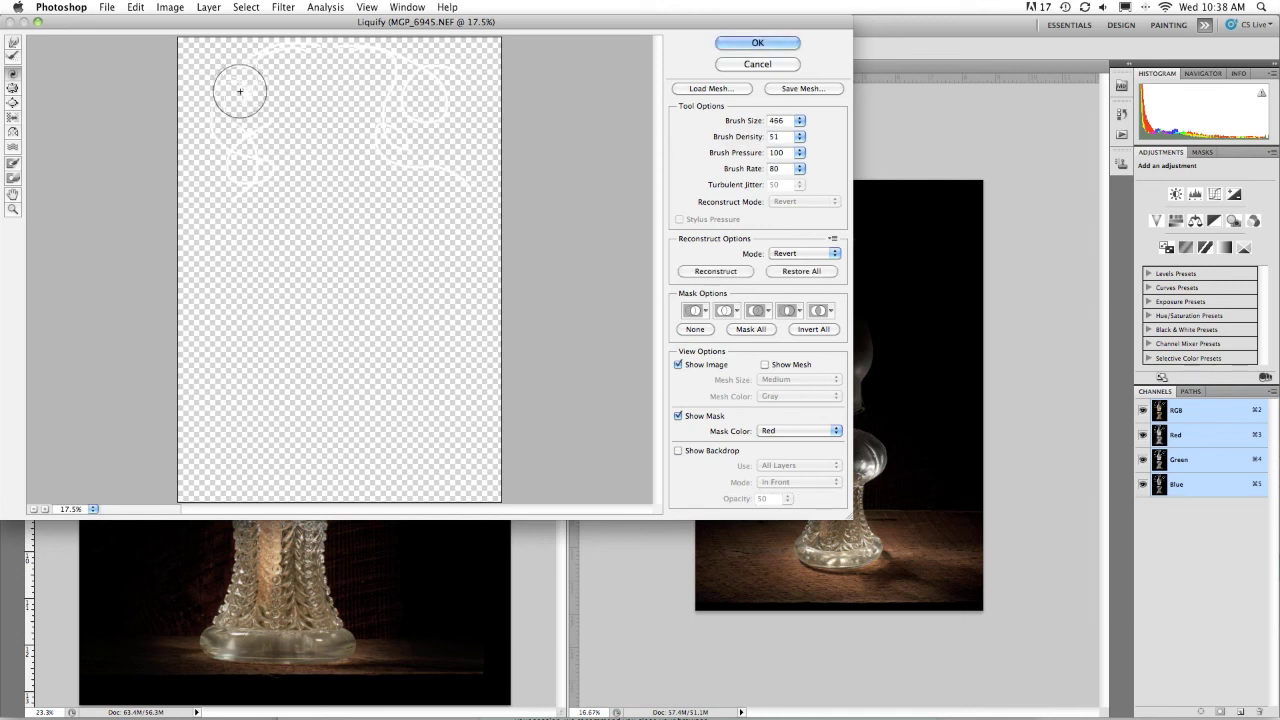
{"action": "key", "text": "alt"}
{"action": "mouse_move", "coordinate": [234, 88]}
{"action": "left_mouse_down"}
{"action": "mouse_move", "coordinate": [246, 118]}
{"action": "mouse_move", "coordinate": [229, 120]}
{"action": "mouse_move", "coordinate": [249, 173]}
{"action": "mouse_move", "coordinate": [312, 155]}
{"action": "mouse_move", "coordinate": [436, 167]}
{"action": "mouse_move", "coordinate": [440, 103]}
{"action": "mouse_move", "coordinate": [415, 90]}
{"action": "mouse_move", "coordinate": [391, 134]}
{"action": "mouse_move", "coordinate": [441, 170]}
{"action": "mouse_move", "coordinate": [418, 168]}
{"action": "mouse_move", "coordinate": [385, 79]}
{"action": "mouse_move", "coordinate": [402, 75]}
{"action": "mouse_move", "coordinate": [331, 54]}
{"action": "mouse_move", "coordinate": [379, 51]}
{"action": "mouse_move", "coordinate": [258, 53]}
{"action": "mouse_move", "coordinate": [267, 150]}
{"action": "mouse_move", "coordinate": [254, 180]}
{"action": "mouse_move", "coordinate": [228, 111]}
{"action": "left_mouse_up"}
{"action": "key", "text": "alt"}
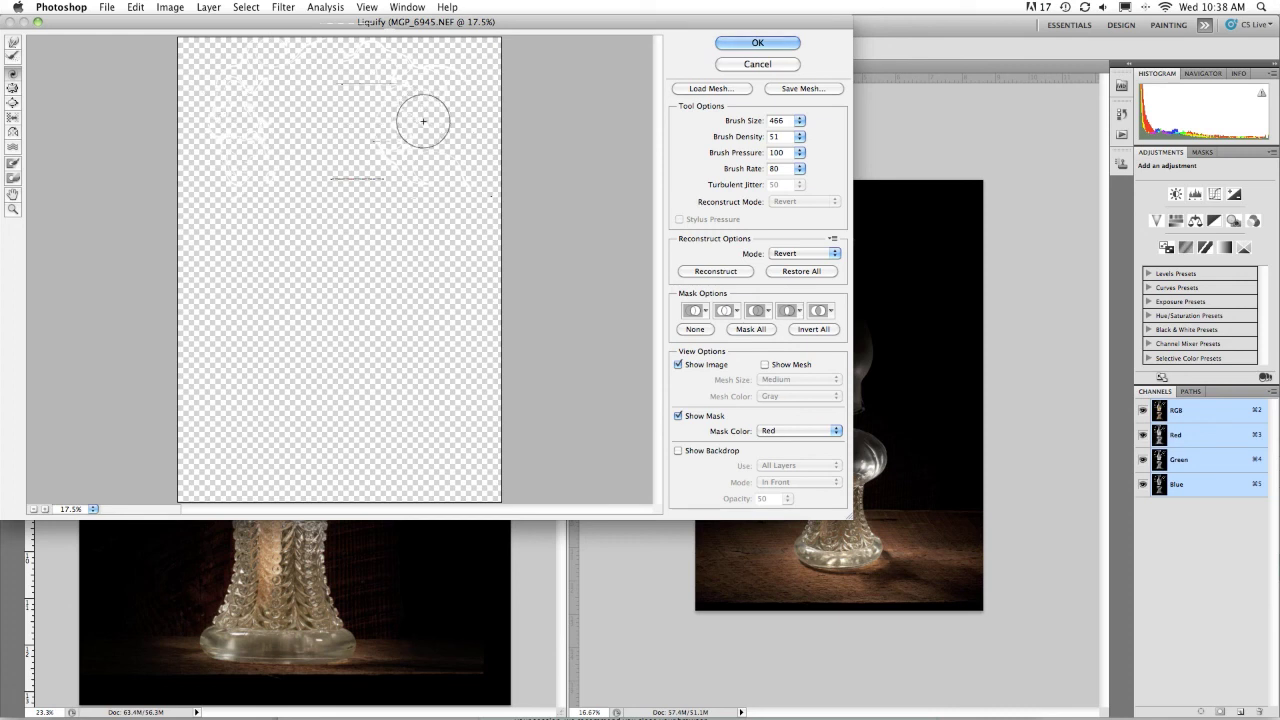
{"action": "left_click", "coordinate": [758, 43]}
{"action": "left_click", "coordinate": [751, 45]}
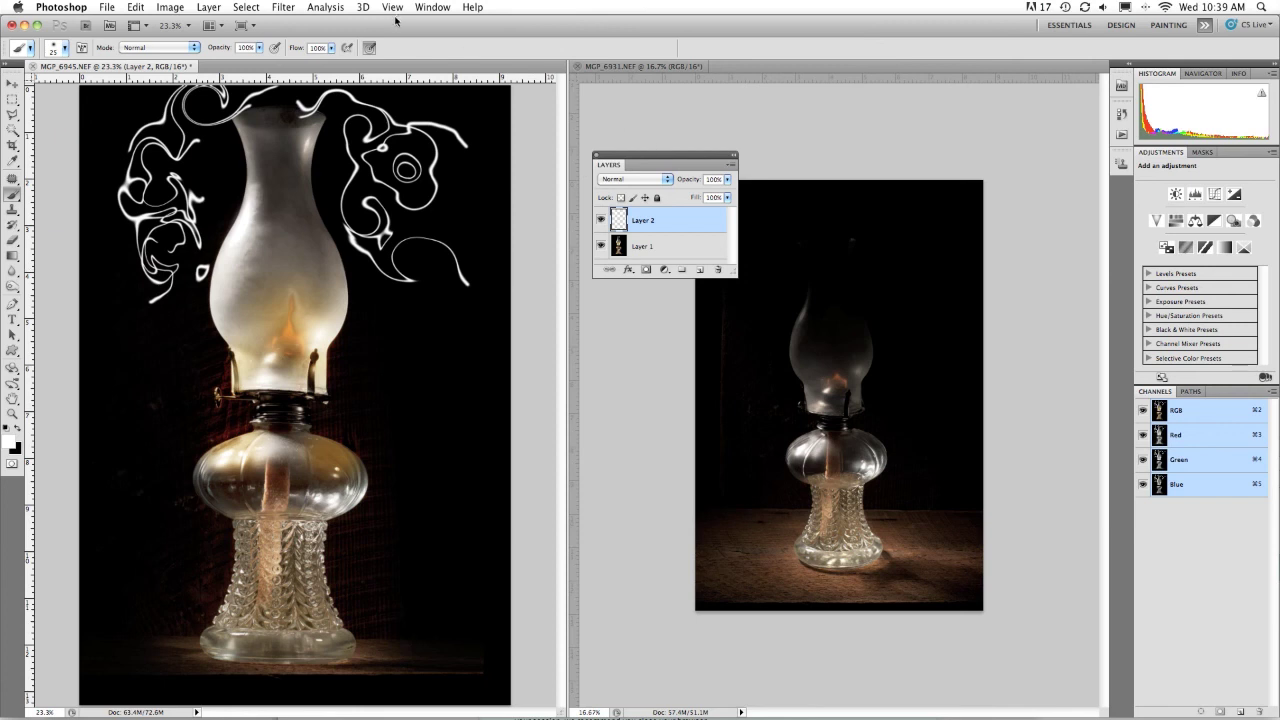
Step: Apply a Gaussian Blur with a 52.2-pixel radius to the white swirls
{"action": "left_click", "coordinate": [280, 10]}
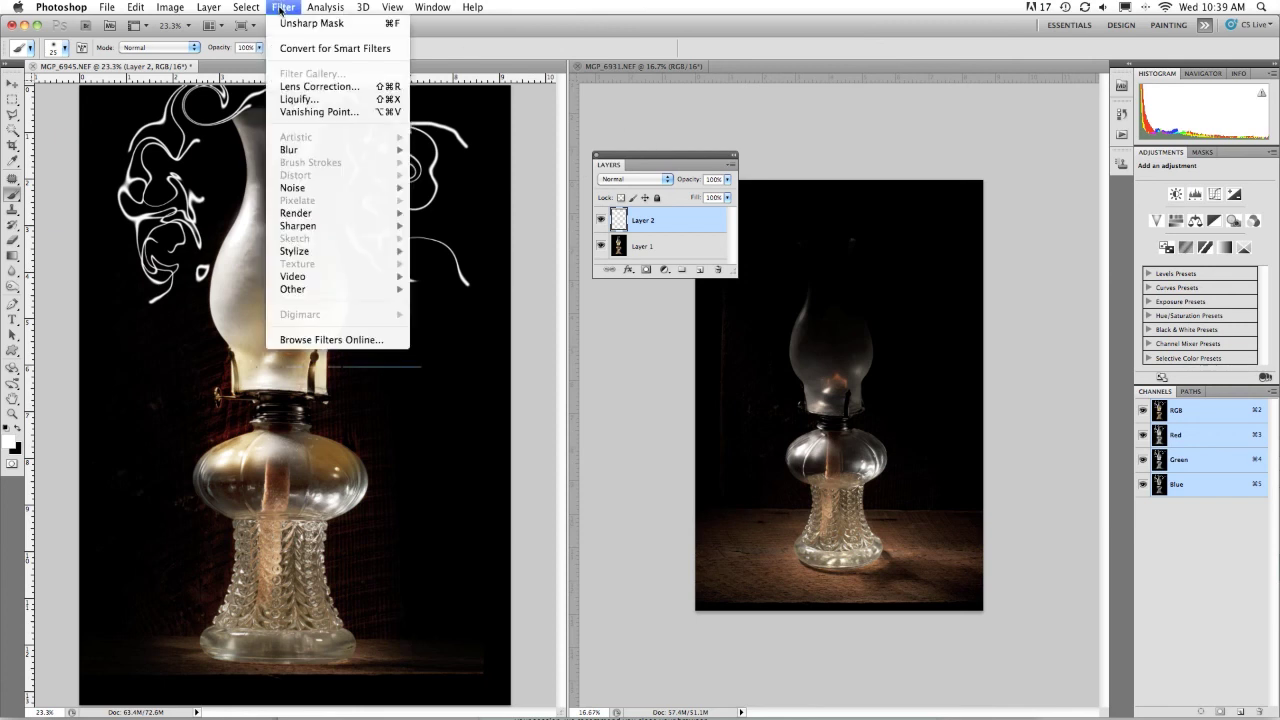
{"action": "mouse_move", "coordinate": [297, 151]}
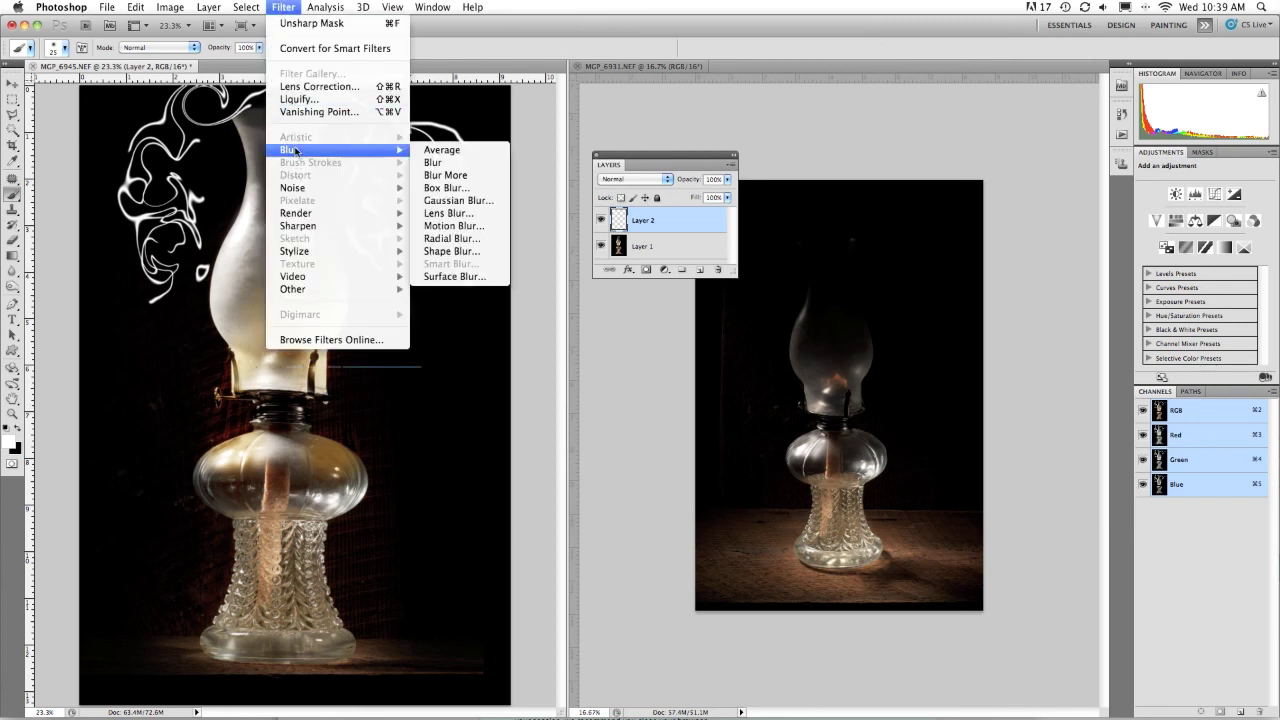
{"action": "left_click", "coordinate": [452, 207]}
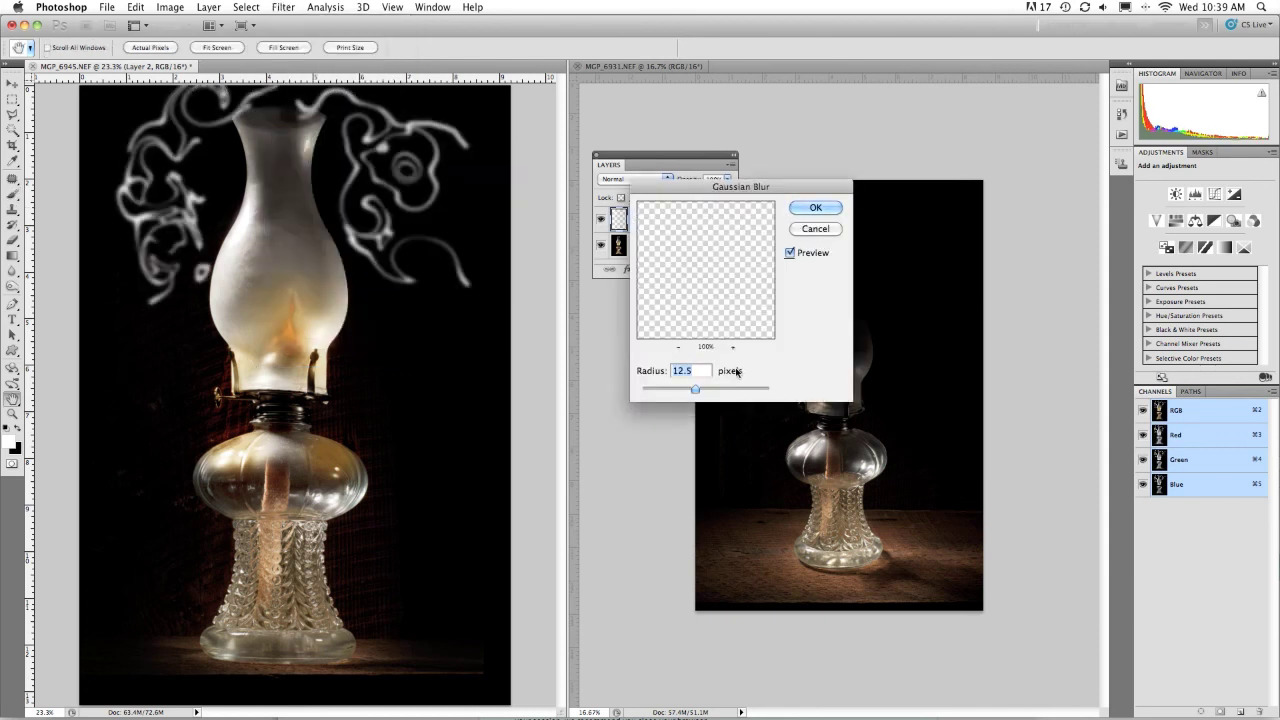
{"action": "left_click_drag", "start_coordinate": [691, 382], "coordinate": [723, 393]}
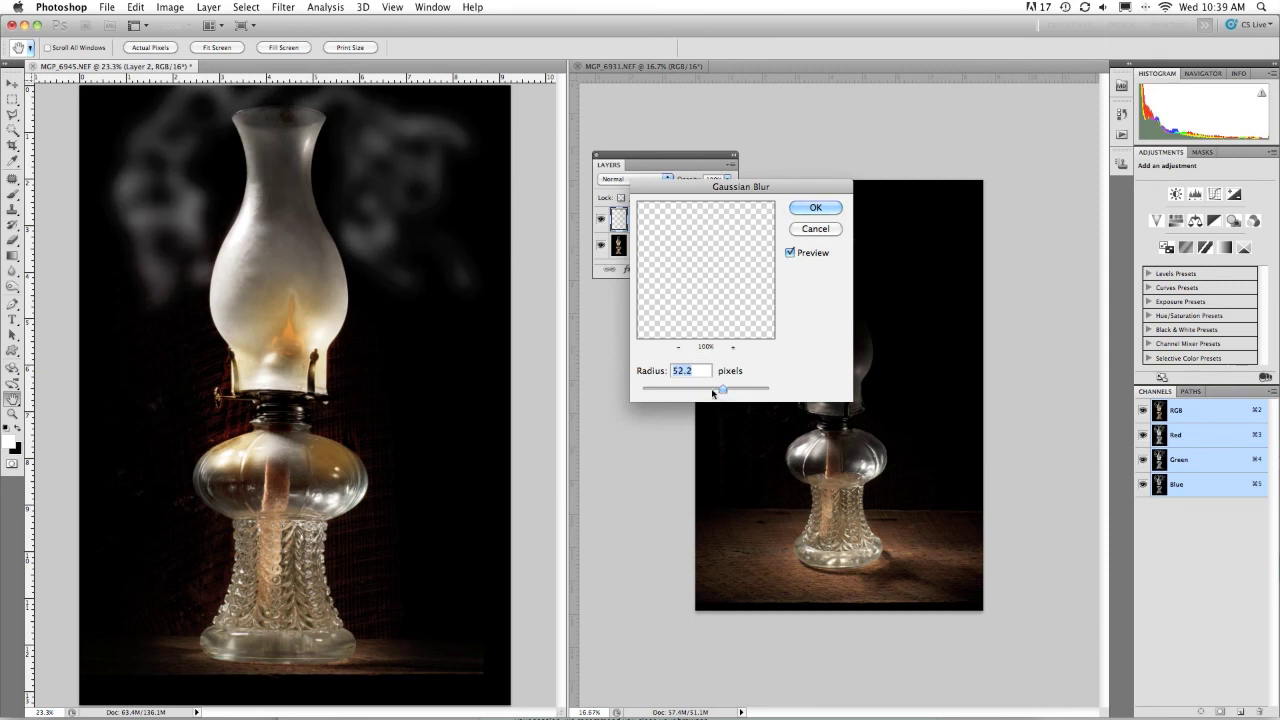
{"action": "left_click", "coordinate": [816, 209]}
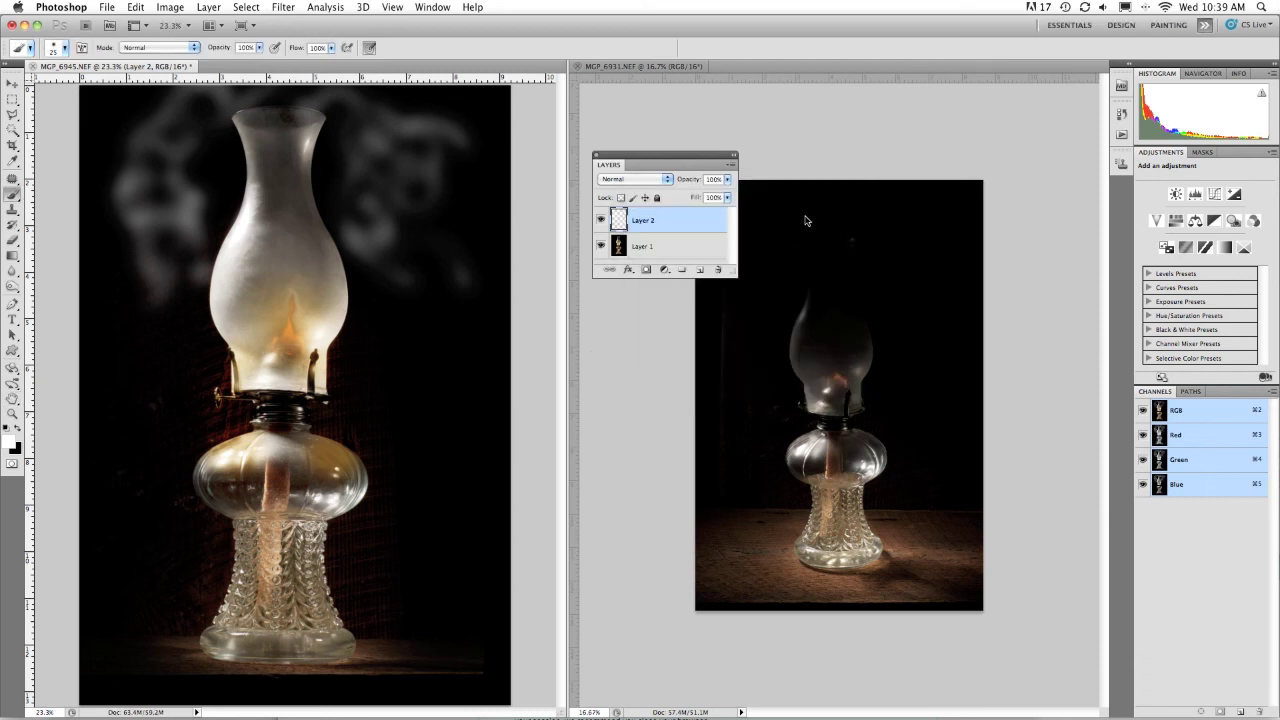
Step: Merge the smoke into Layer 1 and add a Vibrance layer at +63 vibrance, +28 saturation
{"action": "key", "text": "super+e"}
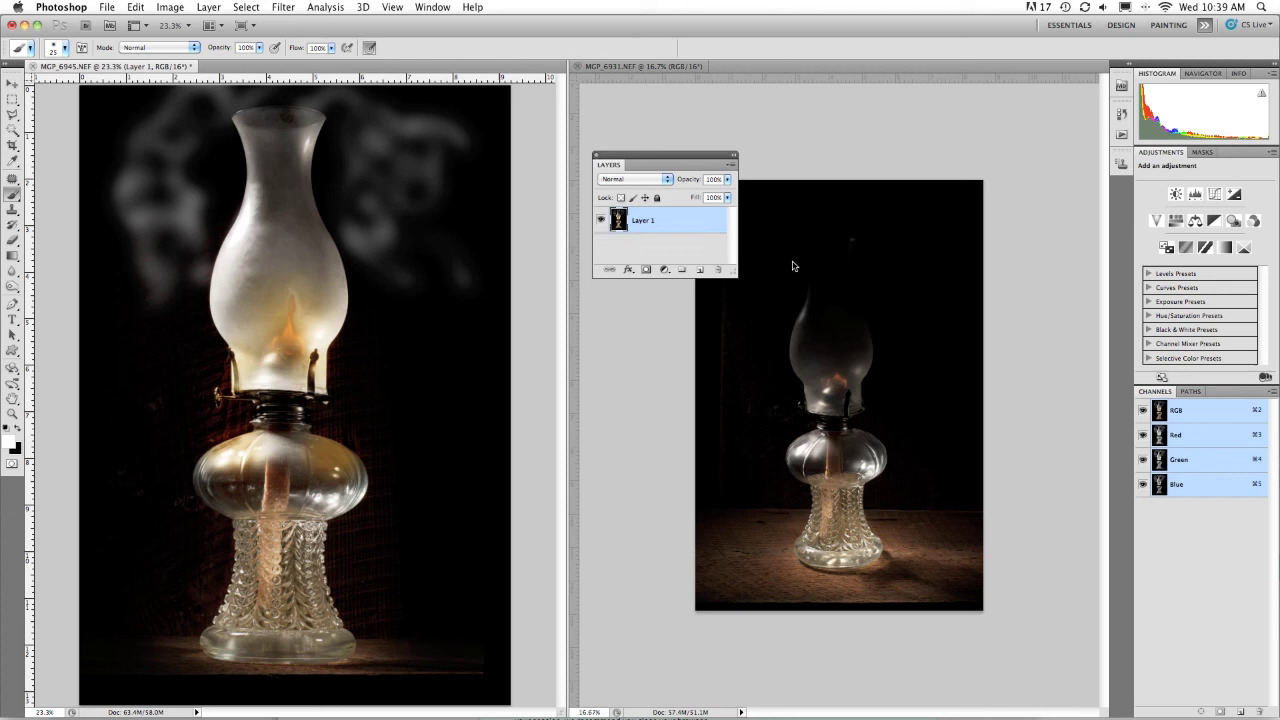
{"action": "left_click", "coordinate": [665, 270]}
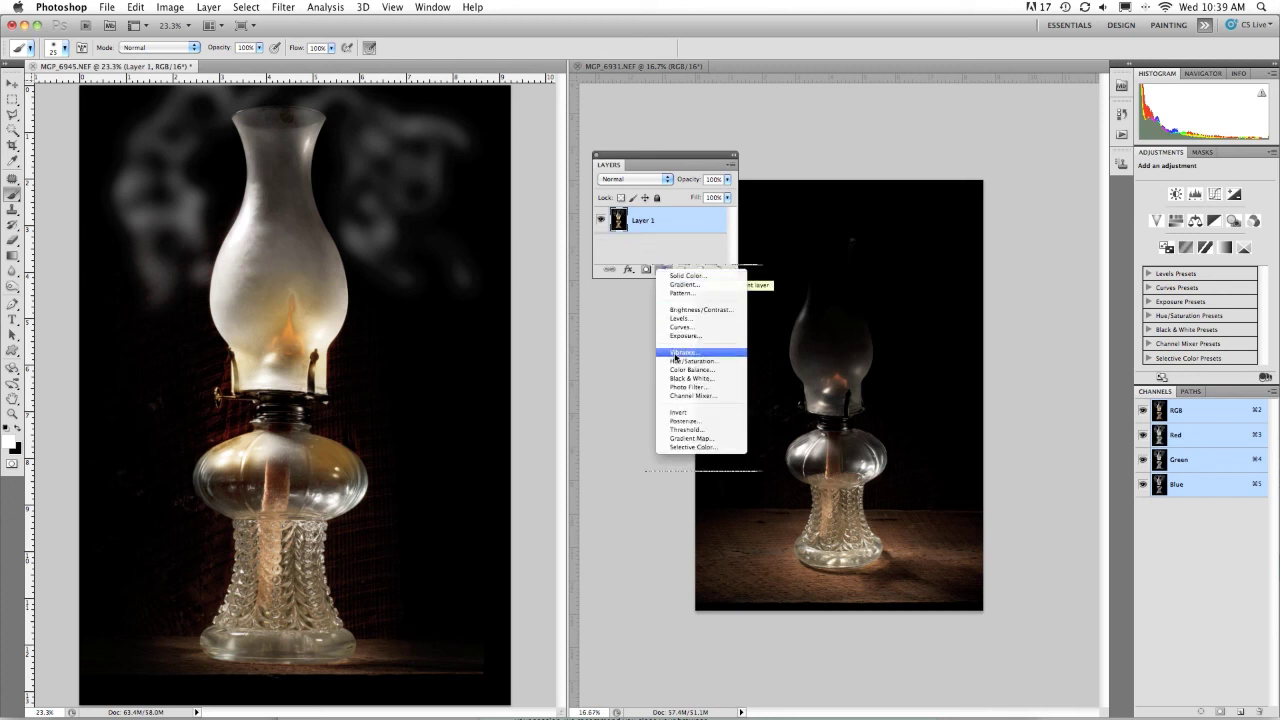
{"action": "left_click", "coordinate": [682, 353]}
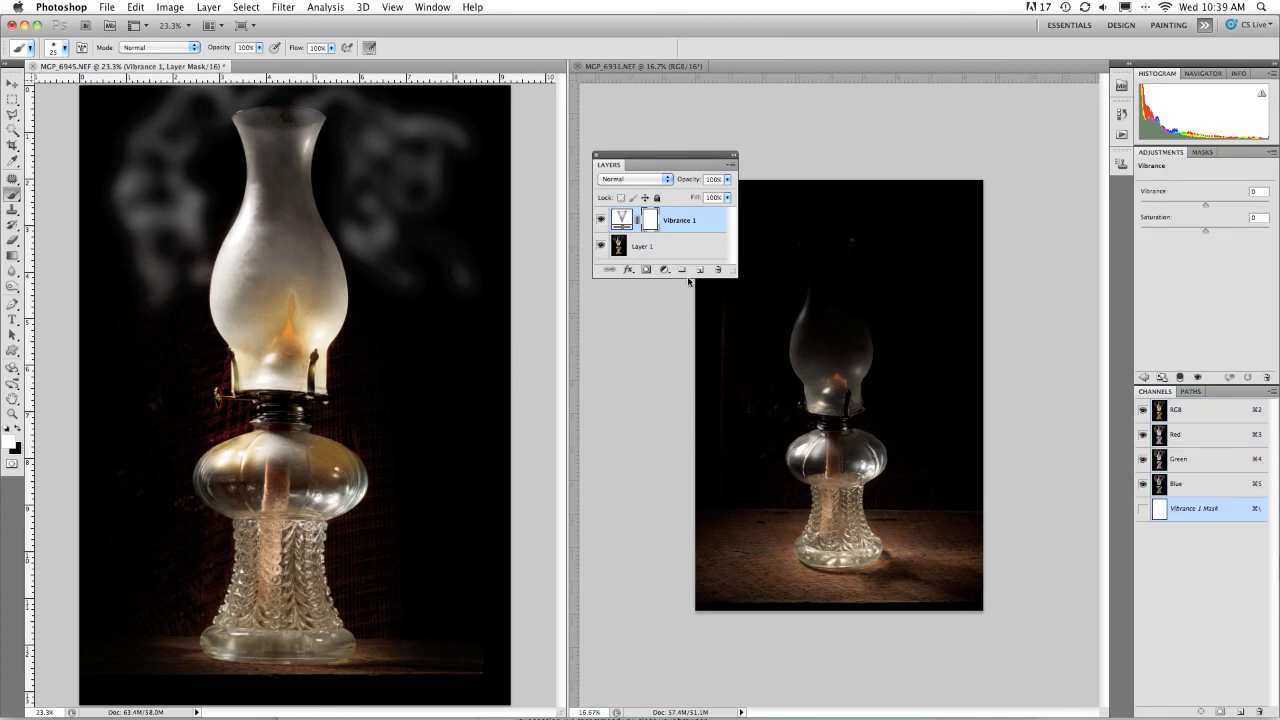
{"action": "left_click_drag", "start_coordinate": [1205, 204], "coordinate": [1250, 206]}
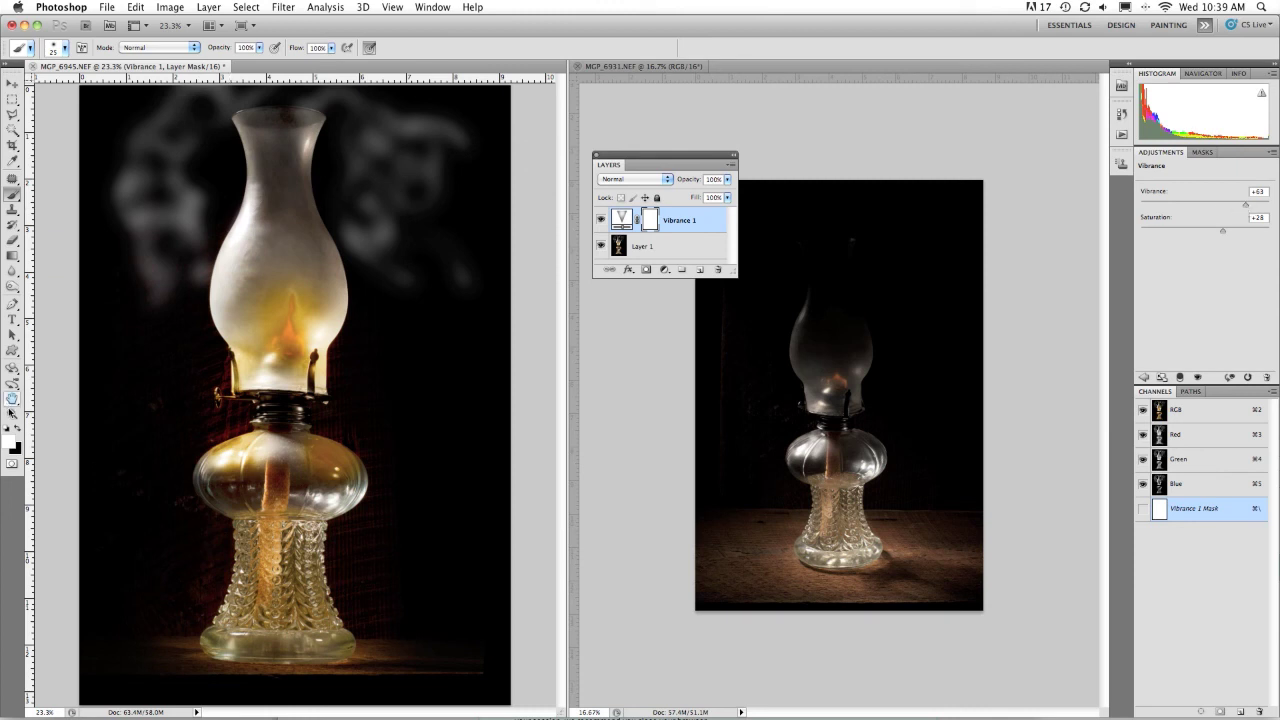
Step: Toggle the Vibrance layer's visibility to compare the image before and after
{"action": "left_click", "coordinate": [601, 219]}
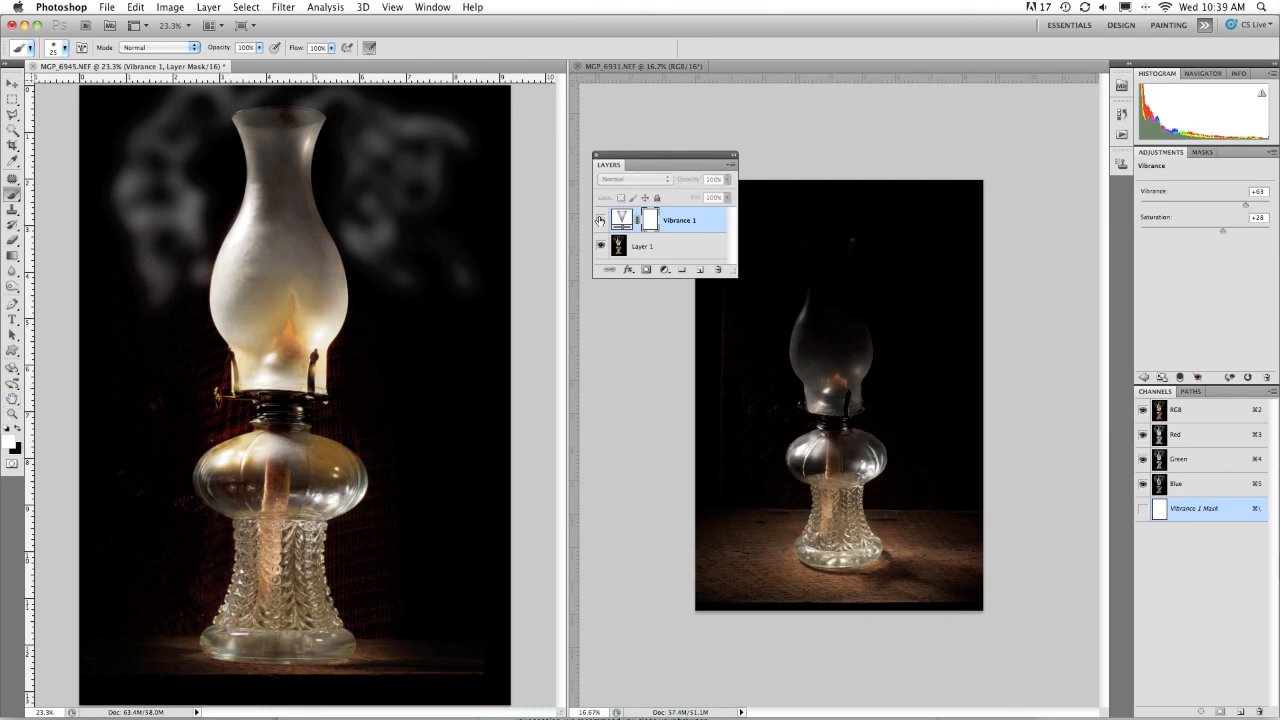
{"action": "left_click", "coordinate": [601, 219]}
{"action": "left_click", "coordinate": [601, 219]}
{"action": "left_click", "coordinate": [601, 219]}
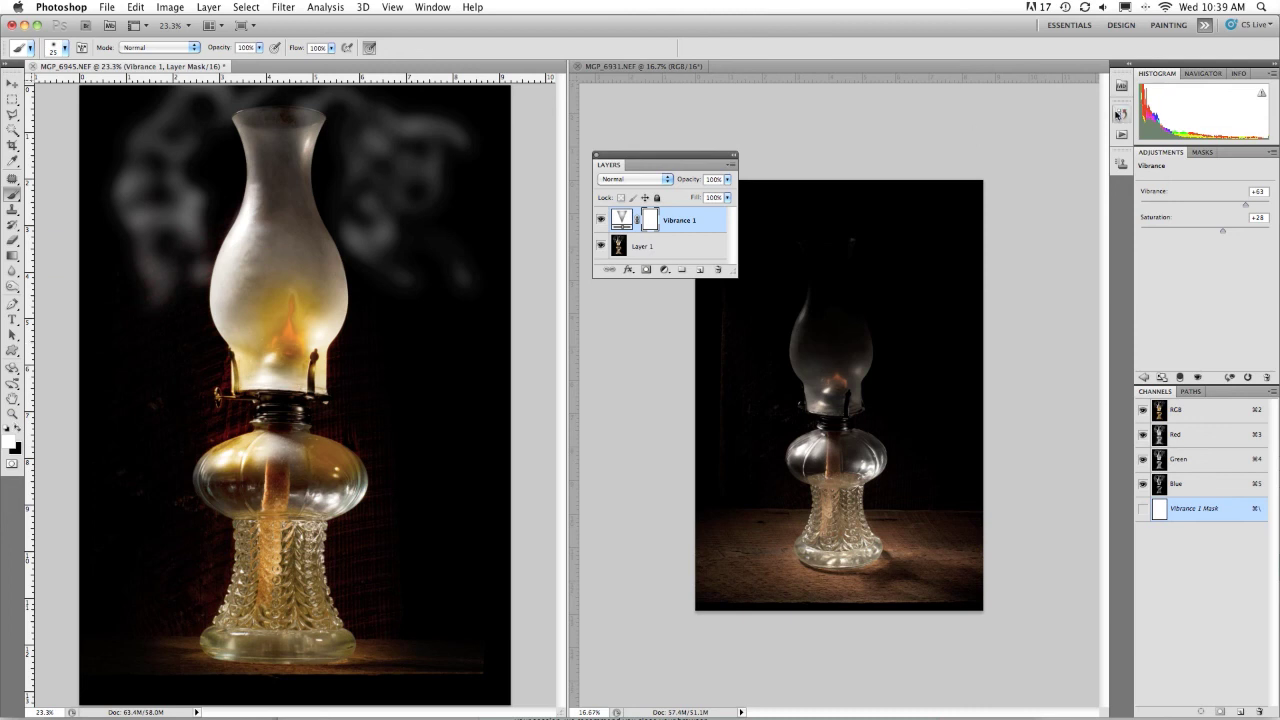
{"action": "left_click", "coordinate": [1121, 114]}
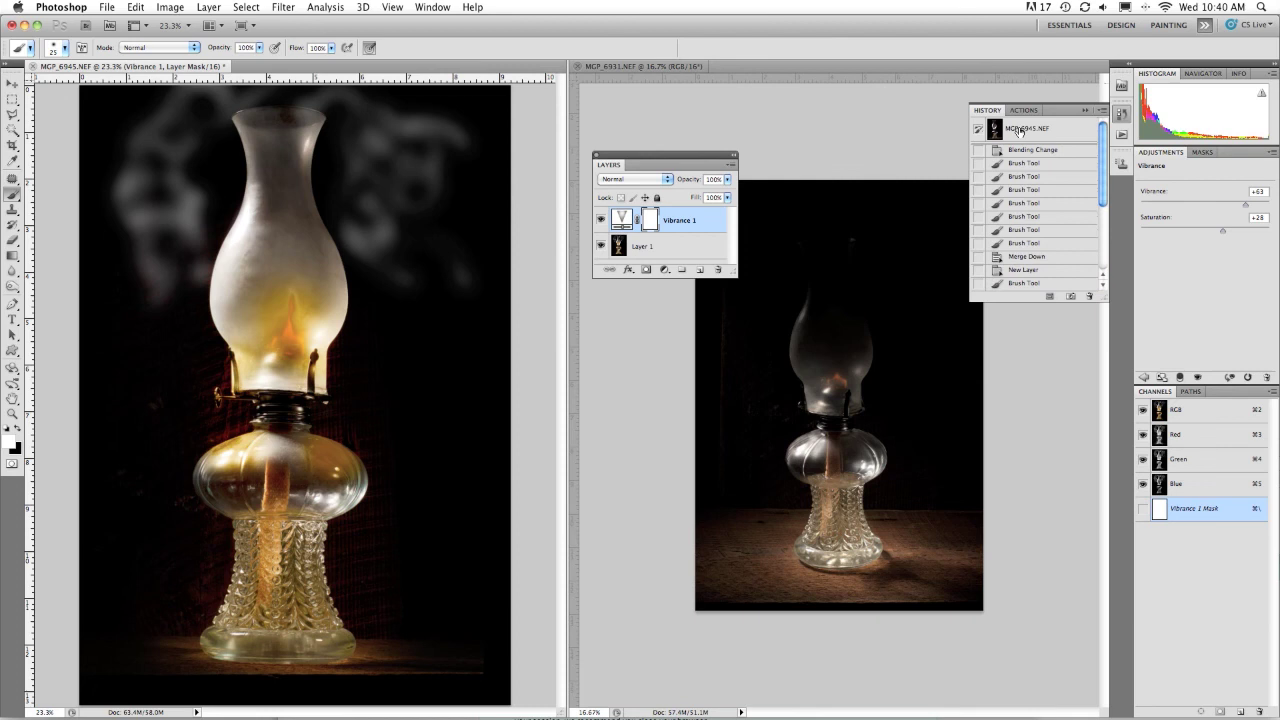
{"action": "left_click", "coordinate": [1020, 131]}
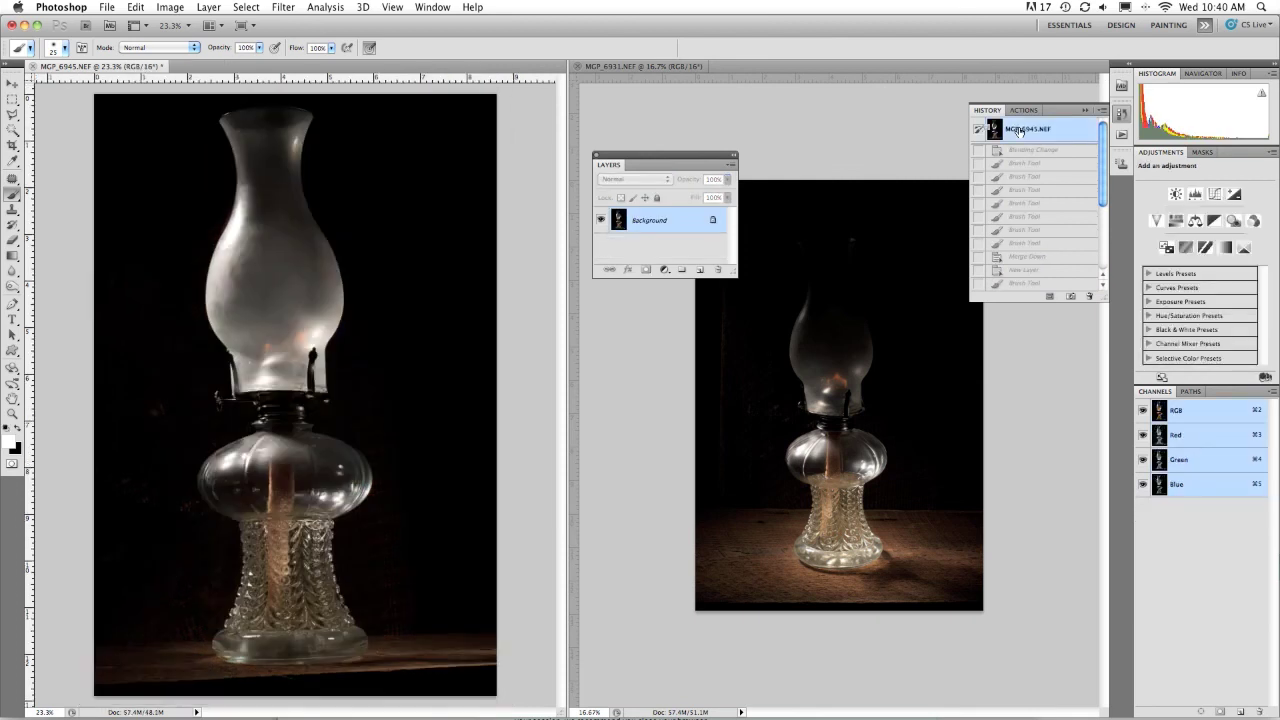
{"action": "scroll", "coordinate": [1020, 131], "scroll_direction": "down", "scroll_amount": 3}
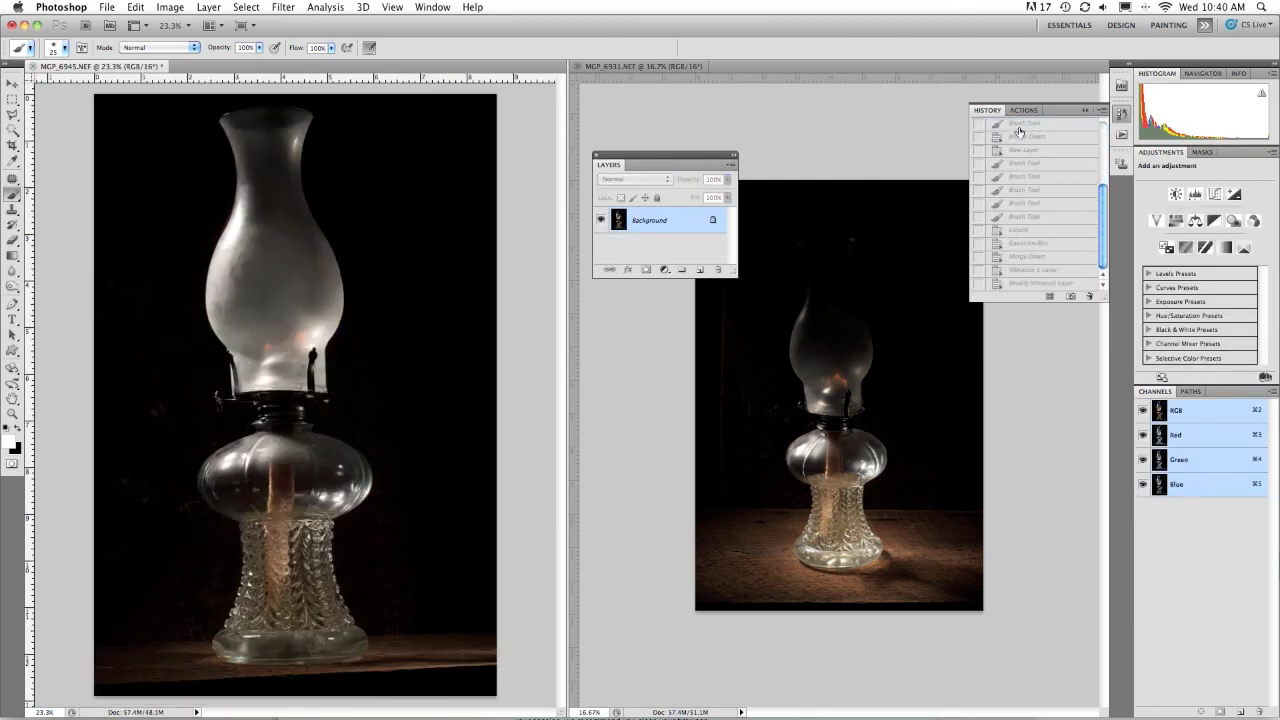
{"action": "left_click", "coordinate": [1040, 284]}
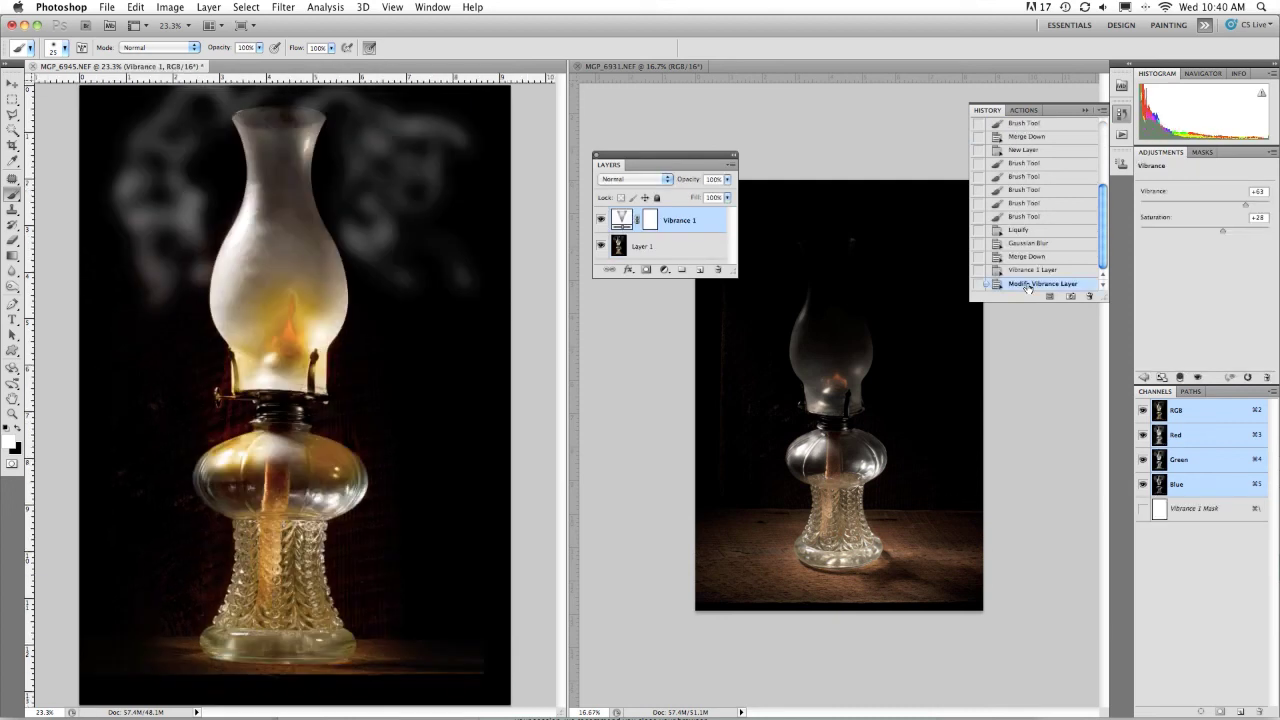